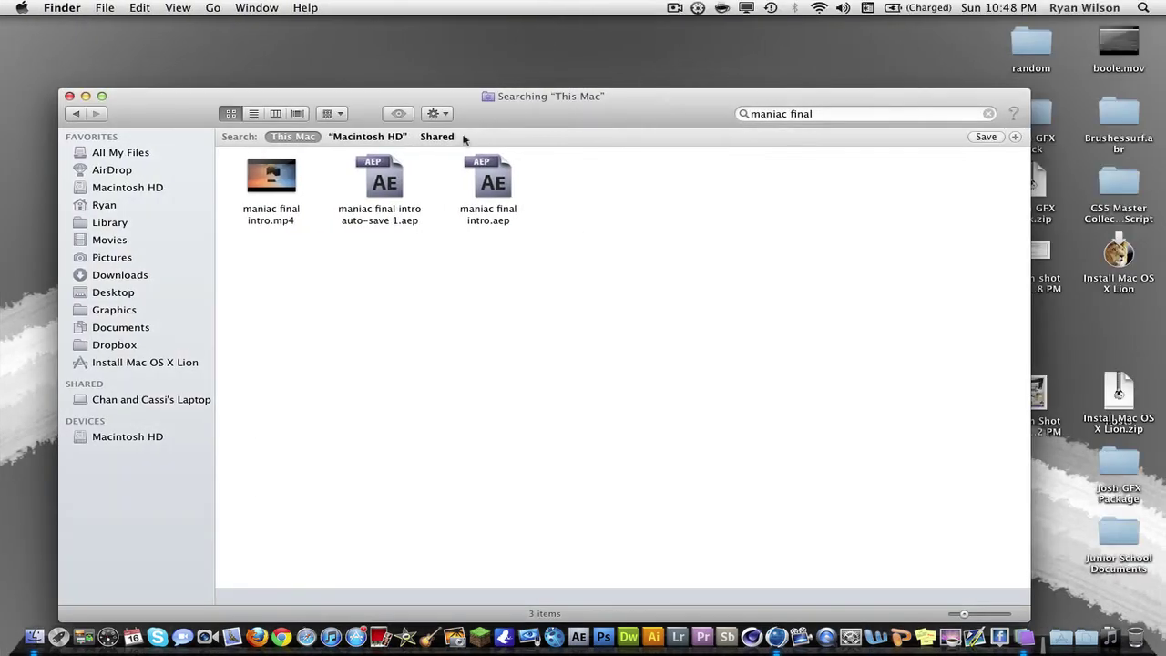
{"action": "left_click", "coordinate": [294, 187]}
{"action": "key", "text": "space"}
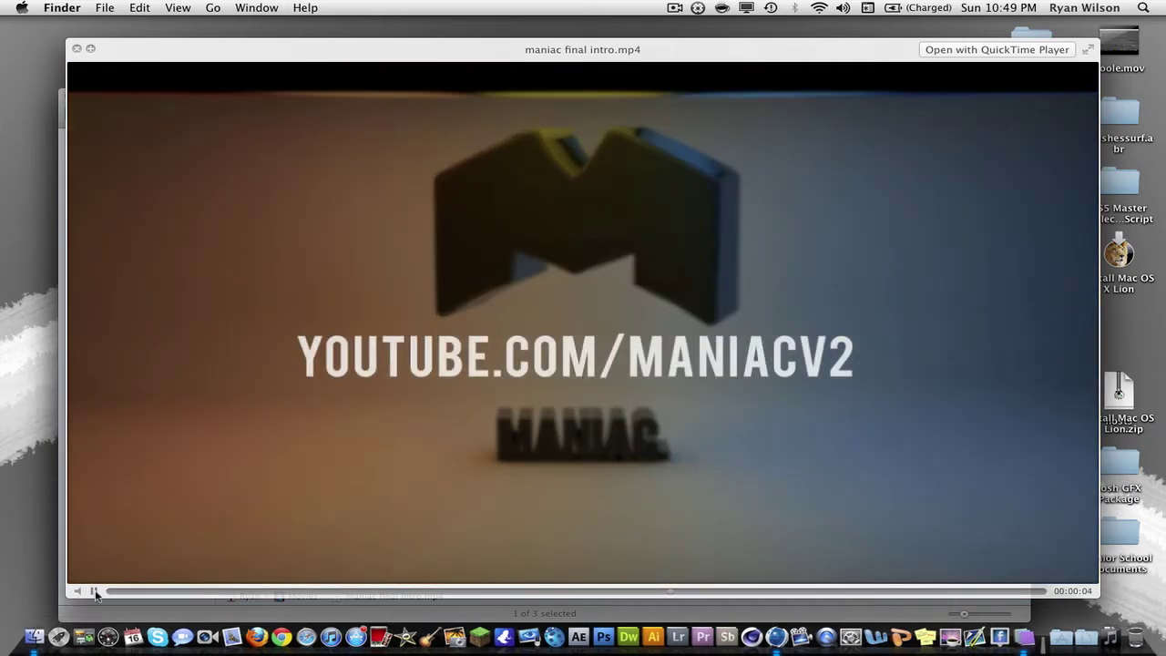
{"action": "left_click", "coordinate": [94, 591]}
{"action": "left_click_drag", "start_coordinate": [627, 597], "coordinate": [396, 593]}
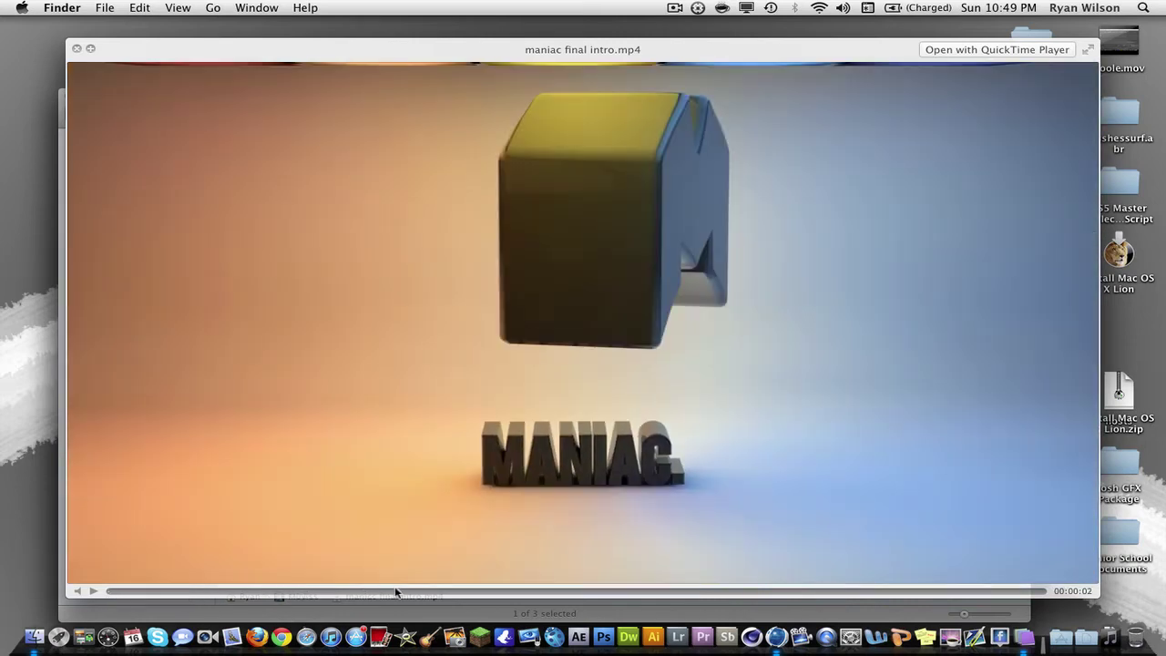
{"action": "left_click", "coordinate": [76, 49]}
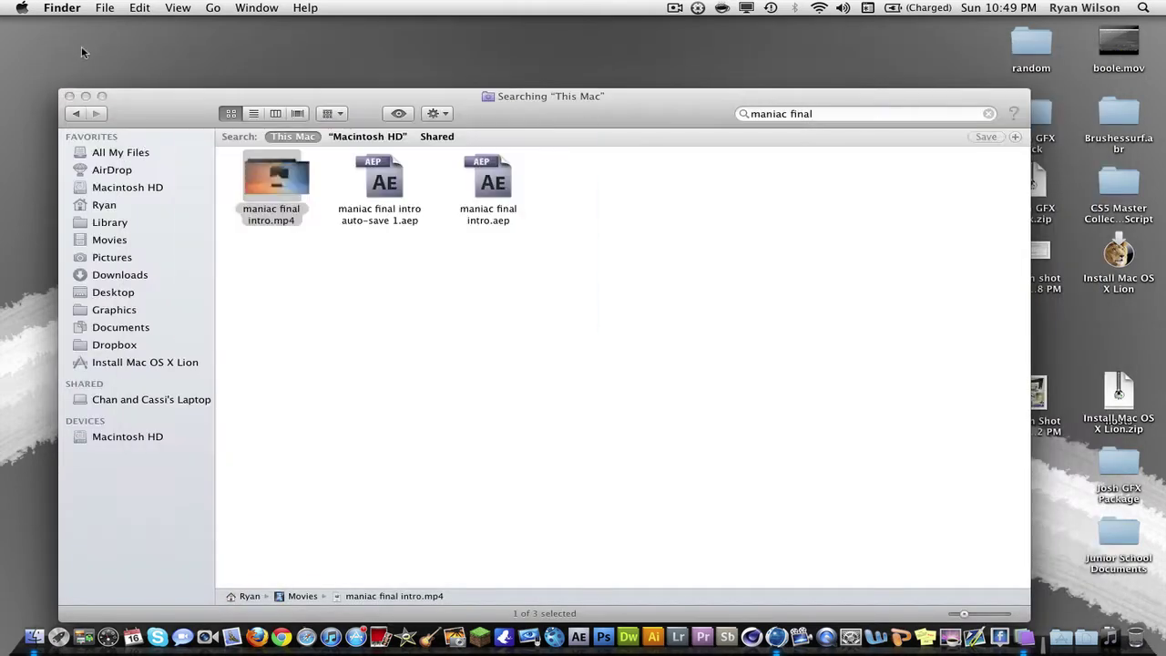
Step: Set the Cinema 4D render output resolution to 1280 × 720, HDTV 16:9
{"action": "left_click", "coordinate": [784, 642]}
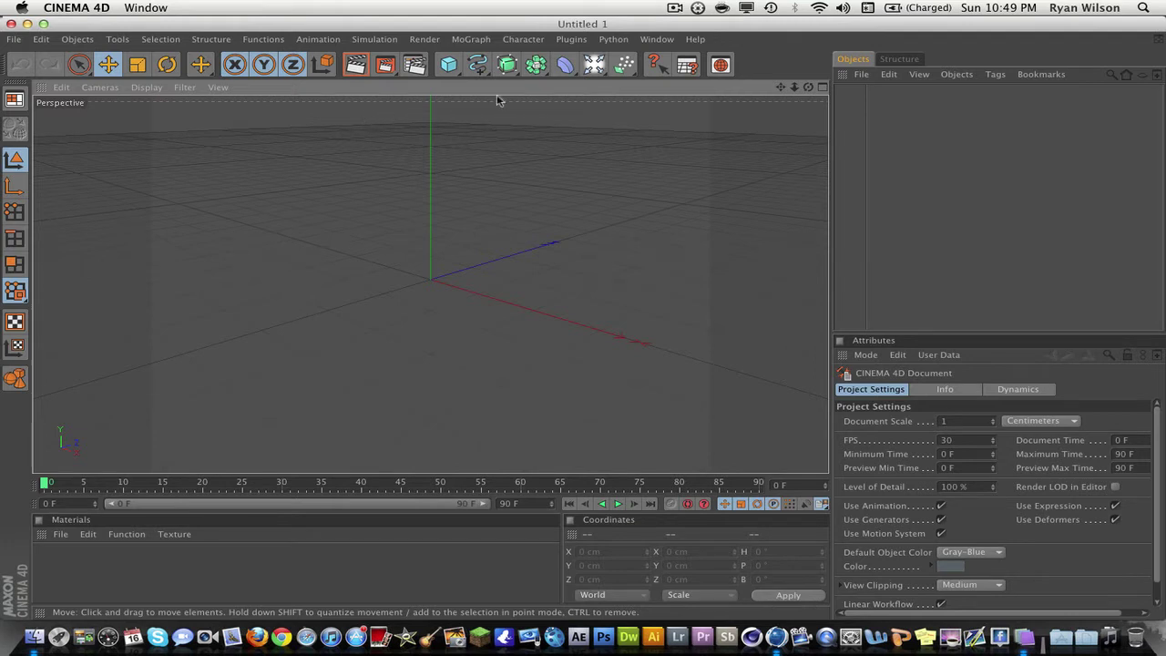
{"action": "left_click", "coordinate": [414, 64]}
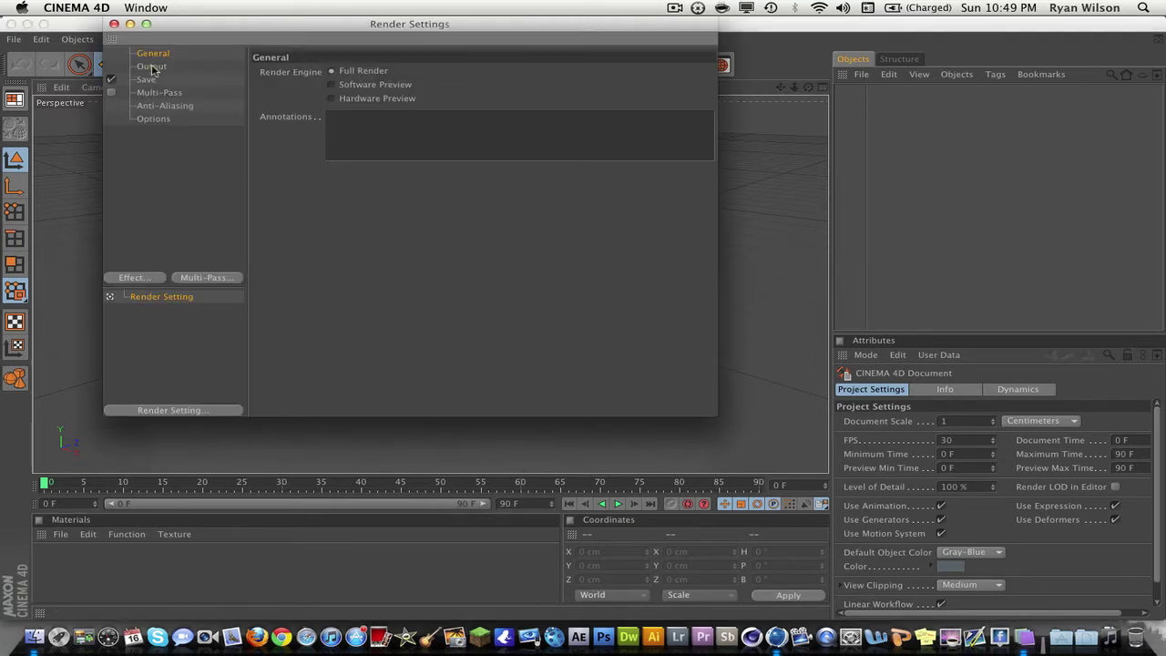
{"action": "left_click", "coordinate": [152, 66]}
{"action": "type", "text": "1"}
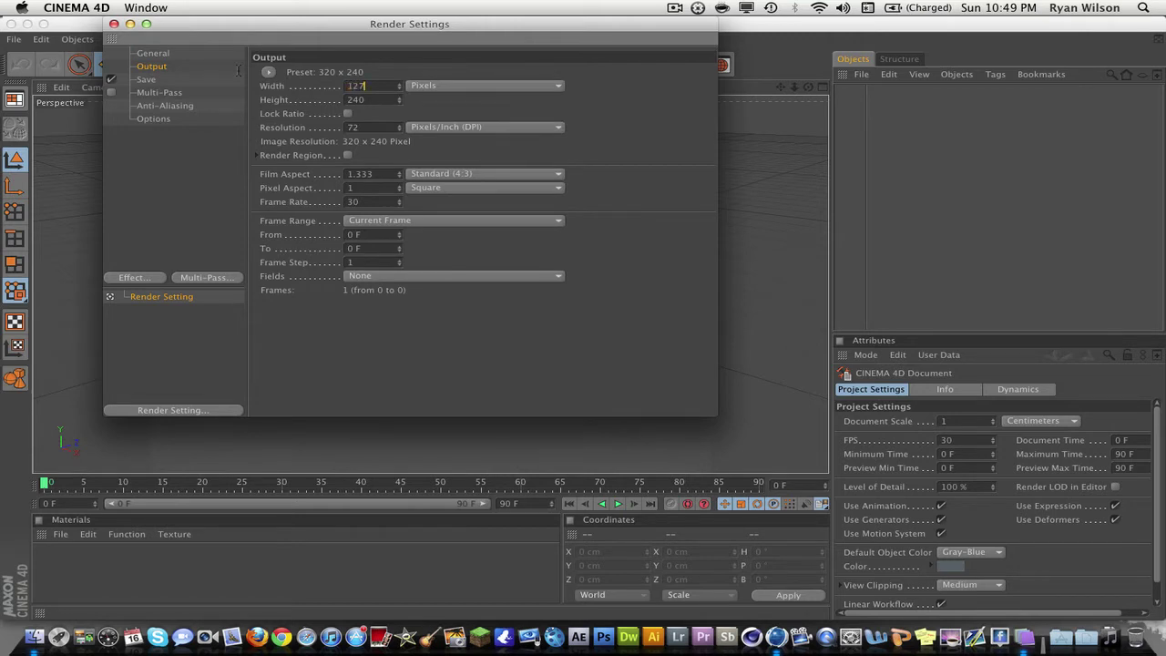
{"action": "type", "text": "280"}
{"action": "key", "text": "Tab"}
{"action": "type", "text": "7"}
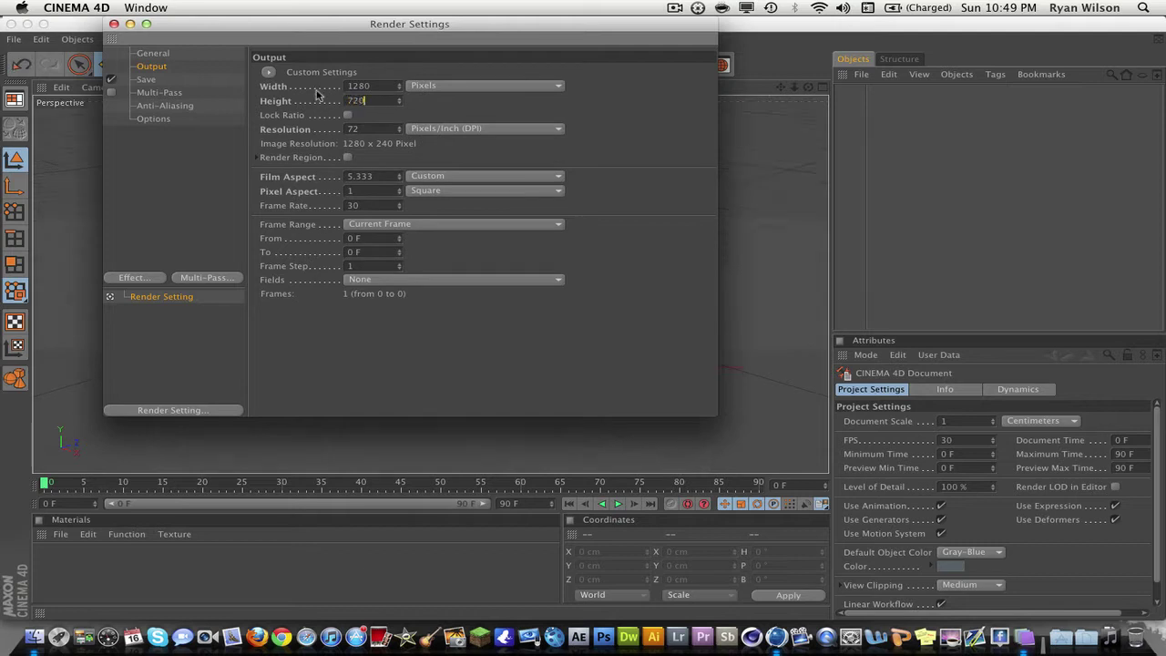
{"action": "key", "text": "Return"}
Step: Close Render Settings and extend the timeline and preview range to 200 frames
{"action": "left_click", "coordinate": [114, 24]}
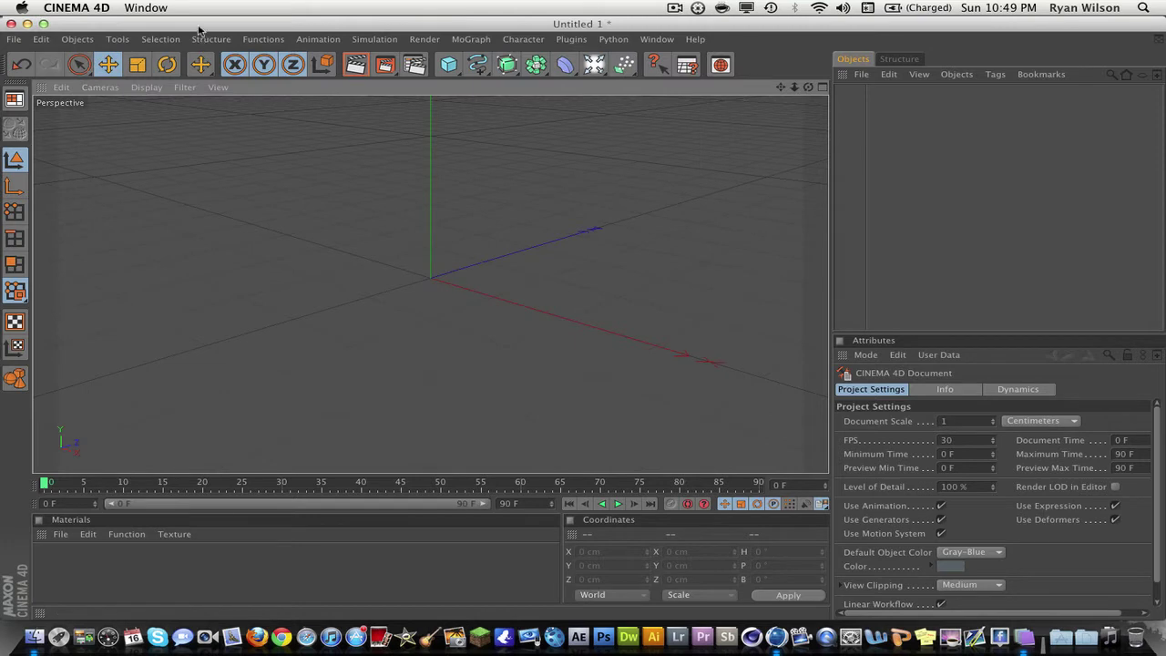
{"action": "left_click", "coordinate": [508, 503]}
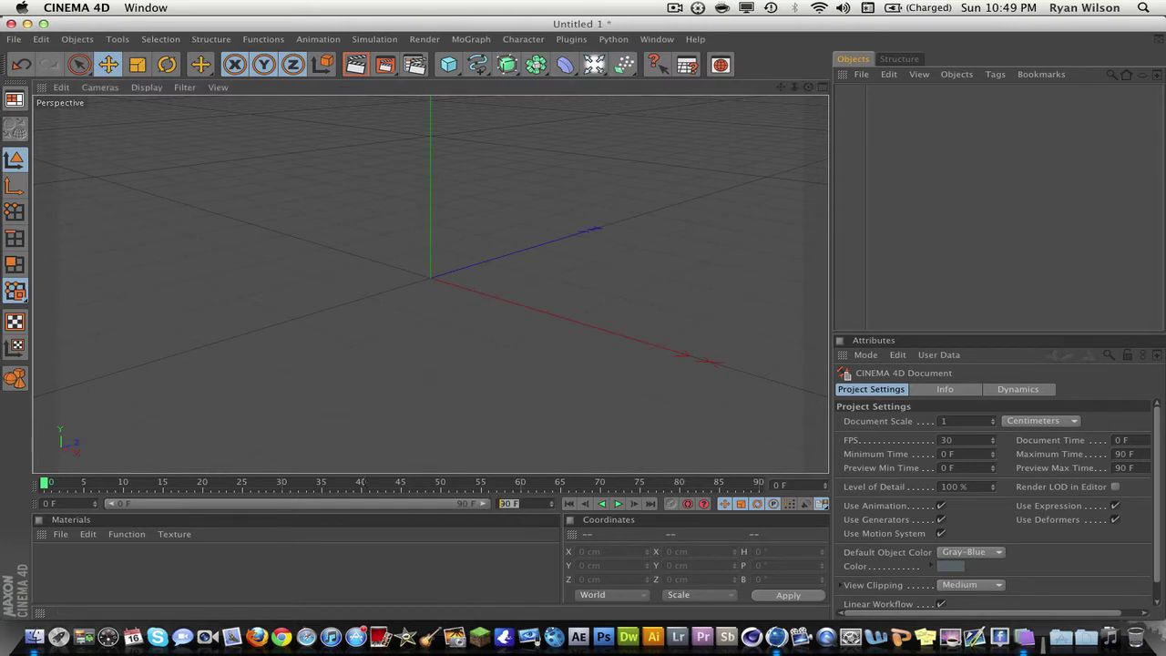
{"action": "type", "text": "200"}
{"action": "key", "text": "Return"}
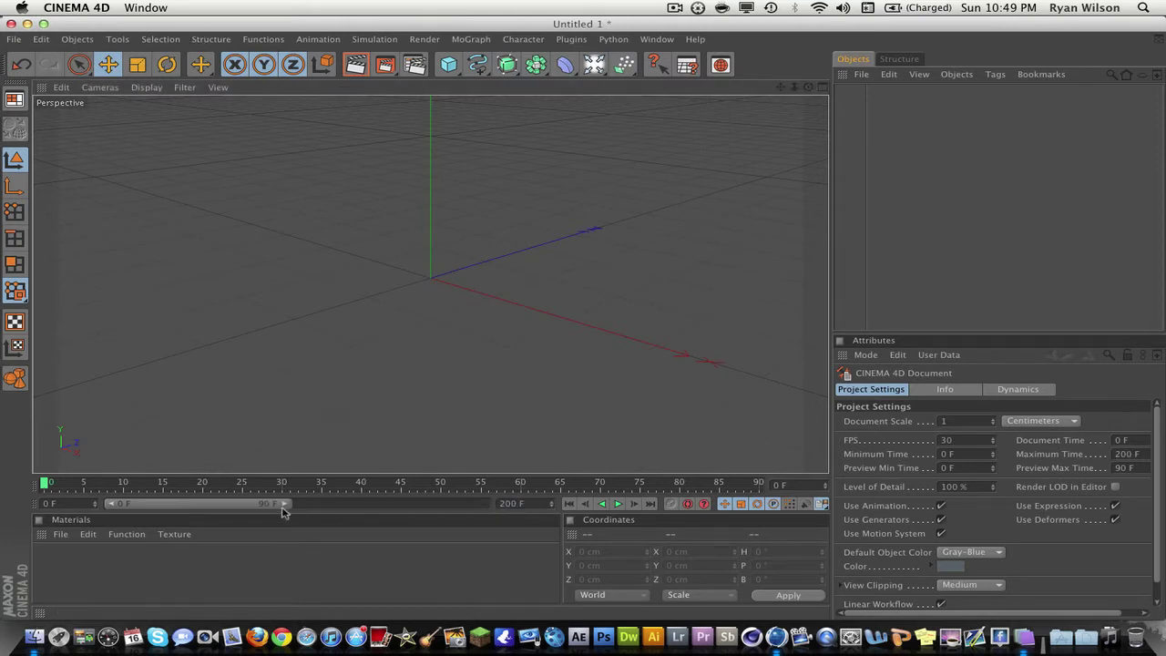
{"action": "left_click_drag", "start_coordinate": [285, 503], "coordinate": [496, 503]}
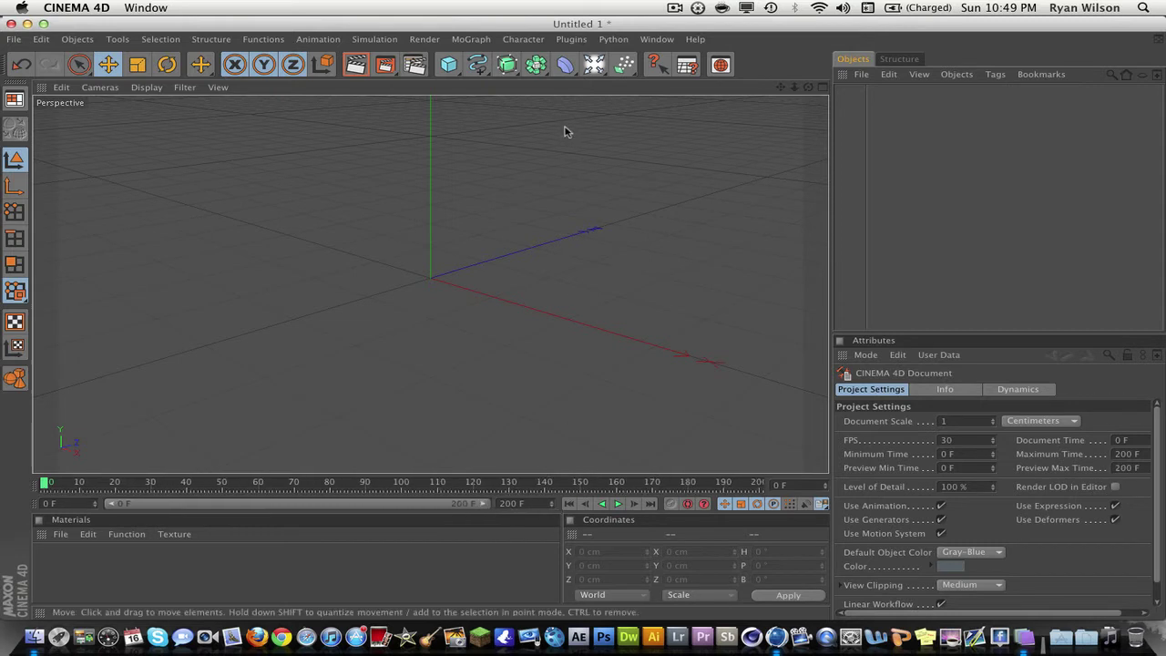
{"action": "mouse_move", "coordinate": [810, 91]}
{"action": "left_mouse_down"}
{"action": "mouse_move", "coordinate": [802, 53]}
{"action": "mouse_move", "coordinate": [810, 91]}
{"action": "left_mouse_up"}
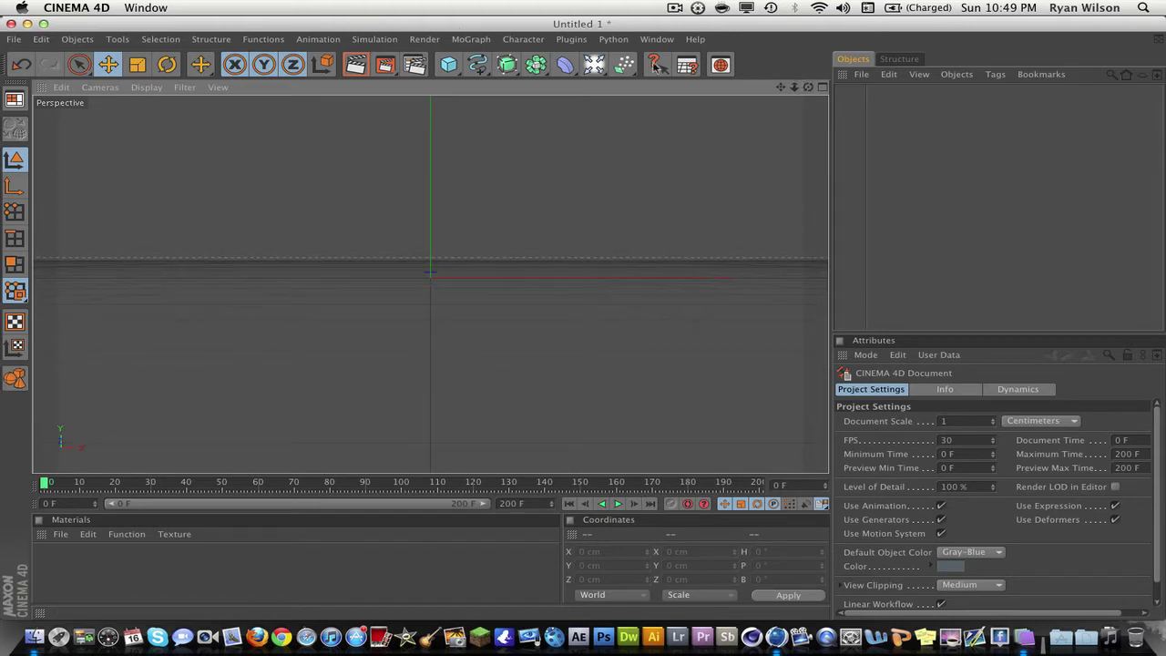
Step: Load the RainbowStudio.c4d preset from the Content Browser
{"action": "left_click", "coordinate": [721, 66]}
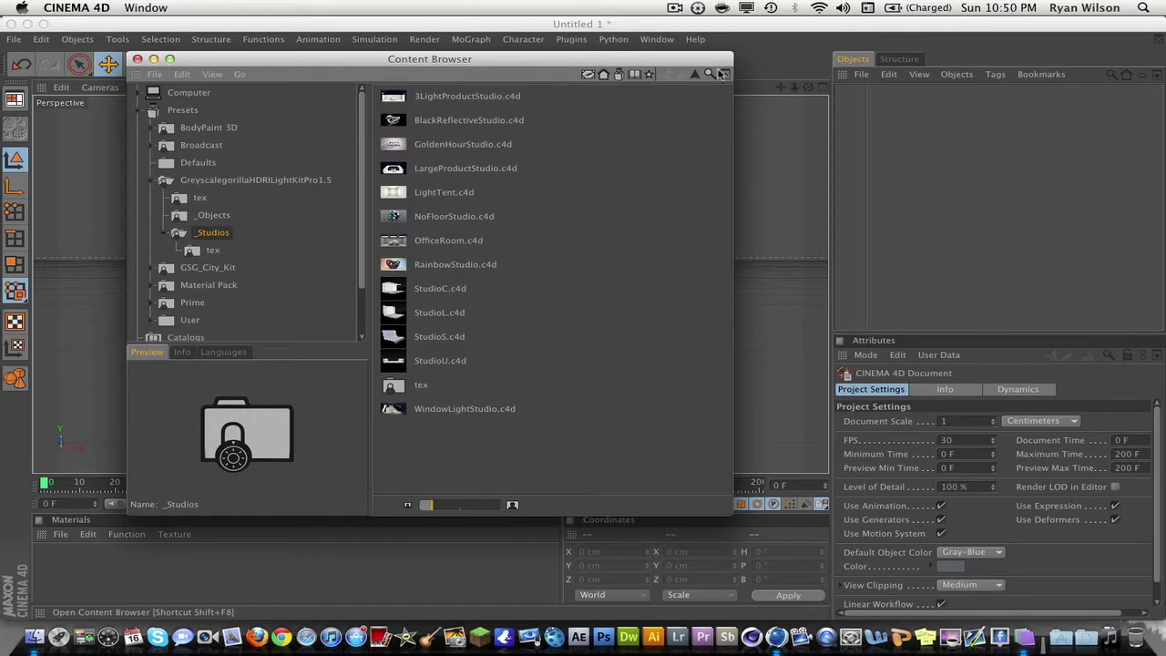
{"action": "left_click", "coordinate": [138, 59]}
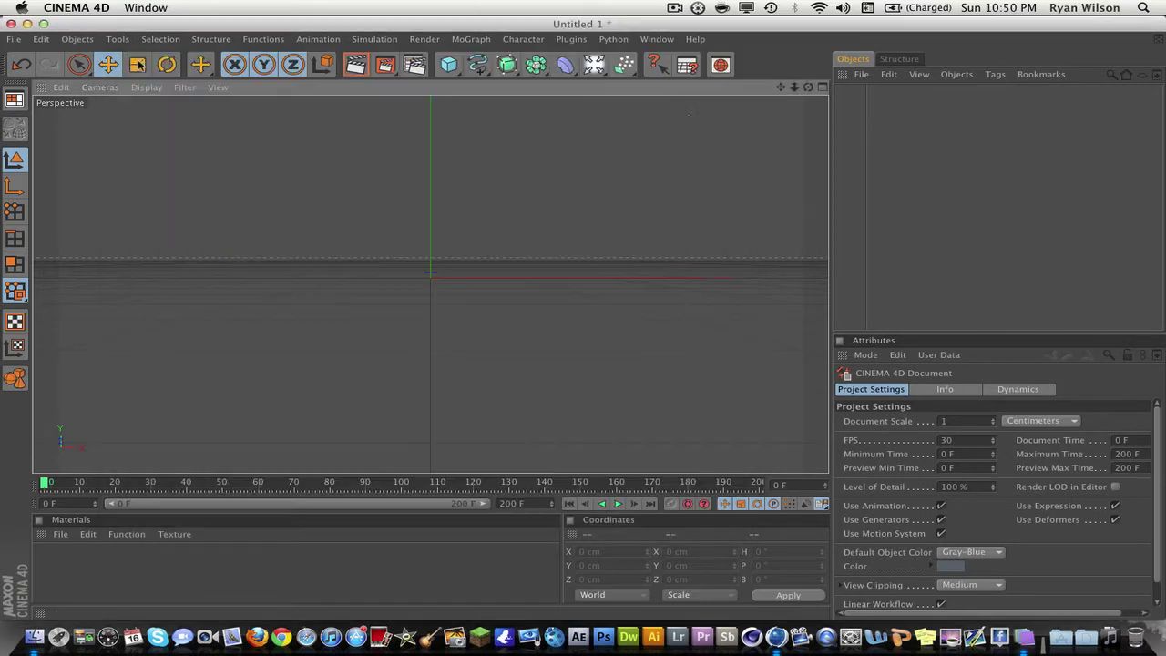
{"action": "left_click", "coordinate": [724, 68]}
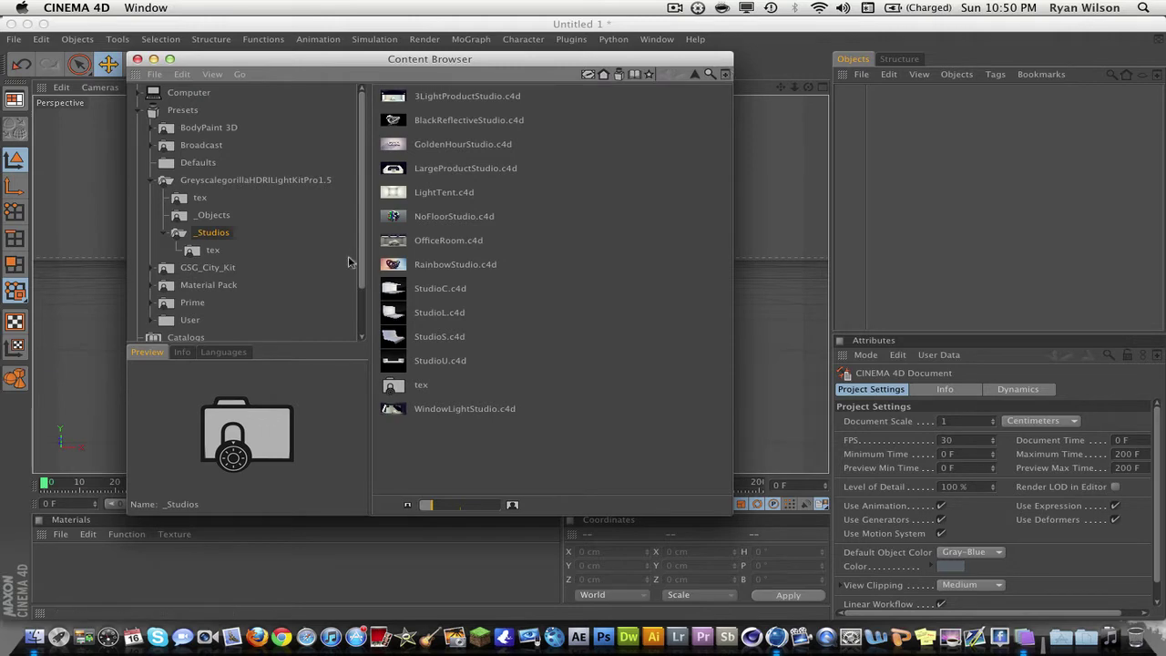
{"action": "left_click", "coordinate": [390, 265]}
{"action": "double_click", "coordinate": [390, 265]}
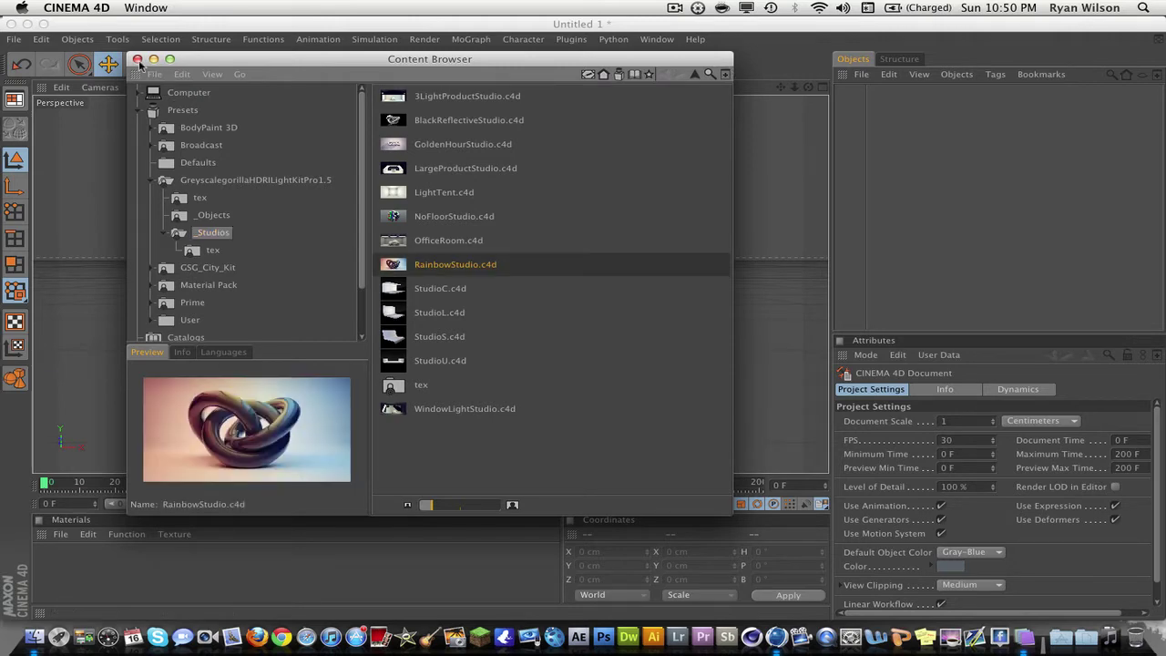
{"action": "left_click", "coordinate": [137, 59]}
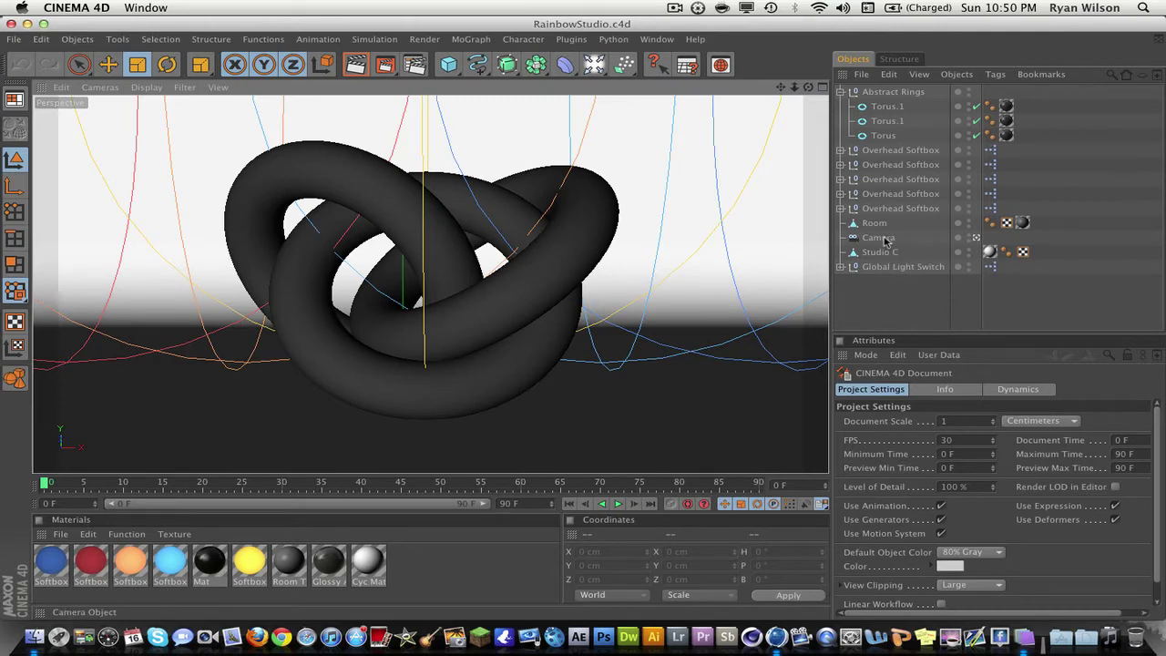
Step: Delete the scene camera, restore it with undo, and check the Abstract Rings group
{"action": "left_click", "coordinate": [886, 239]}
{"action": "key", "text": "Delete"}
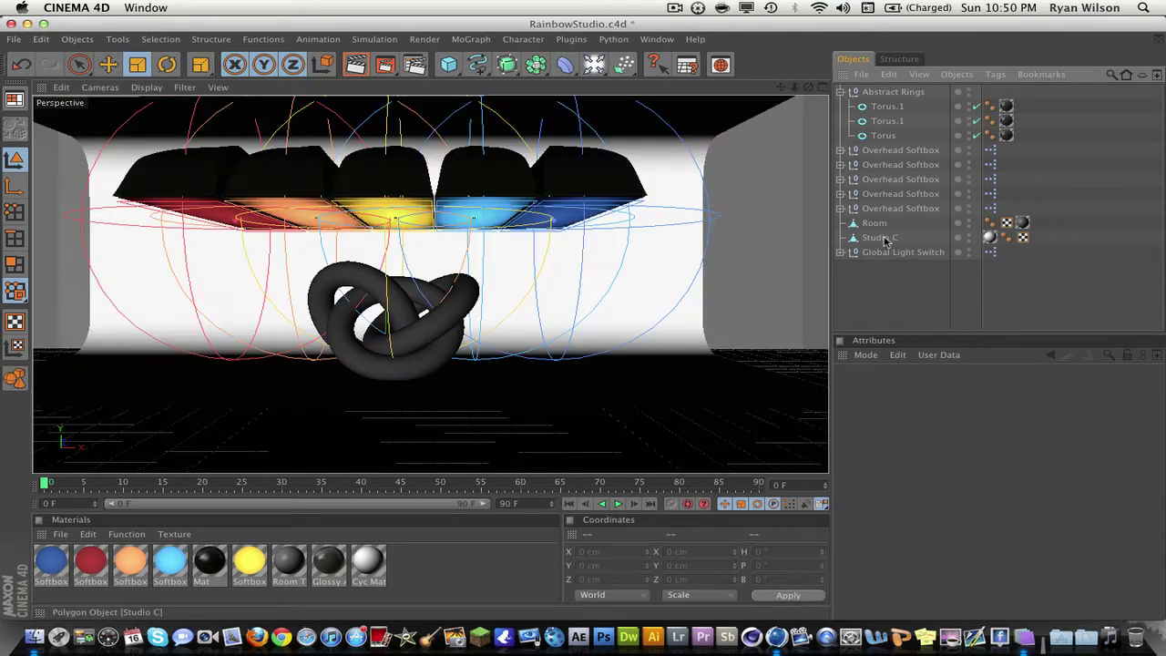
{"action": "key", "text": "super+z"}
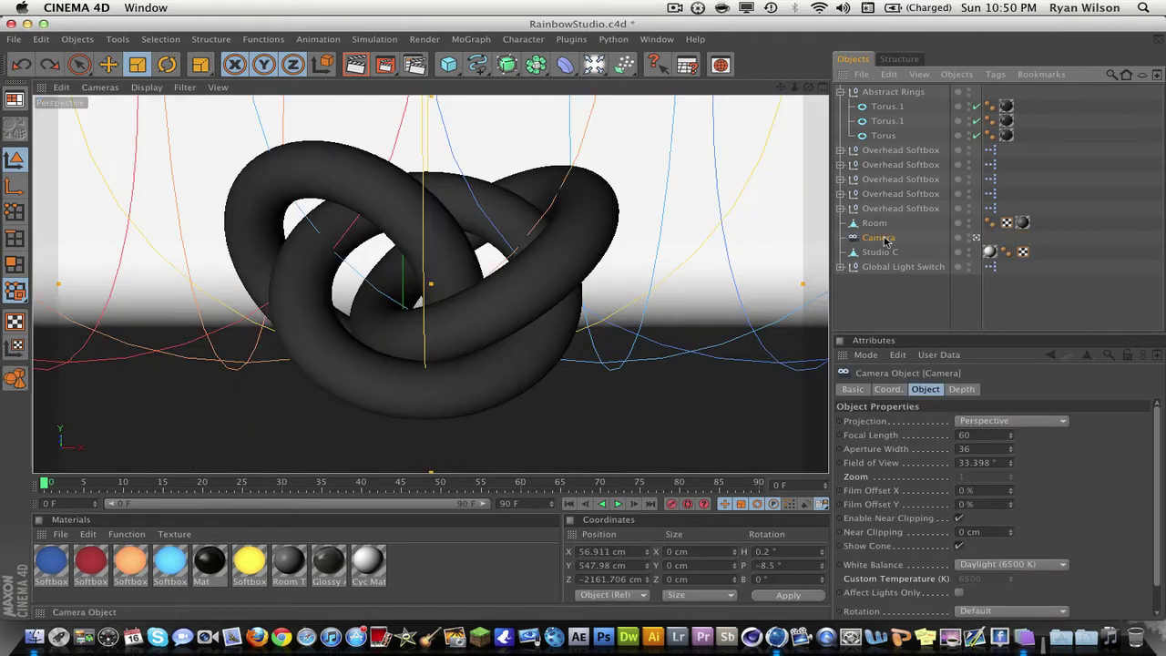
{"action": "left_click", "coordinate": [881, 300]}
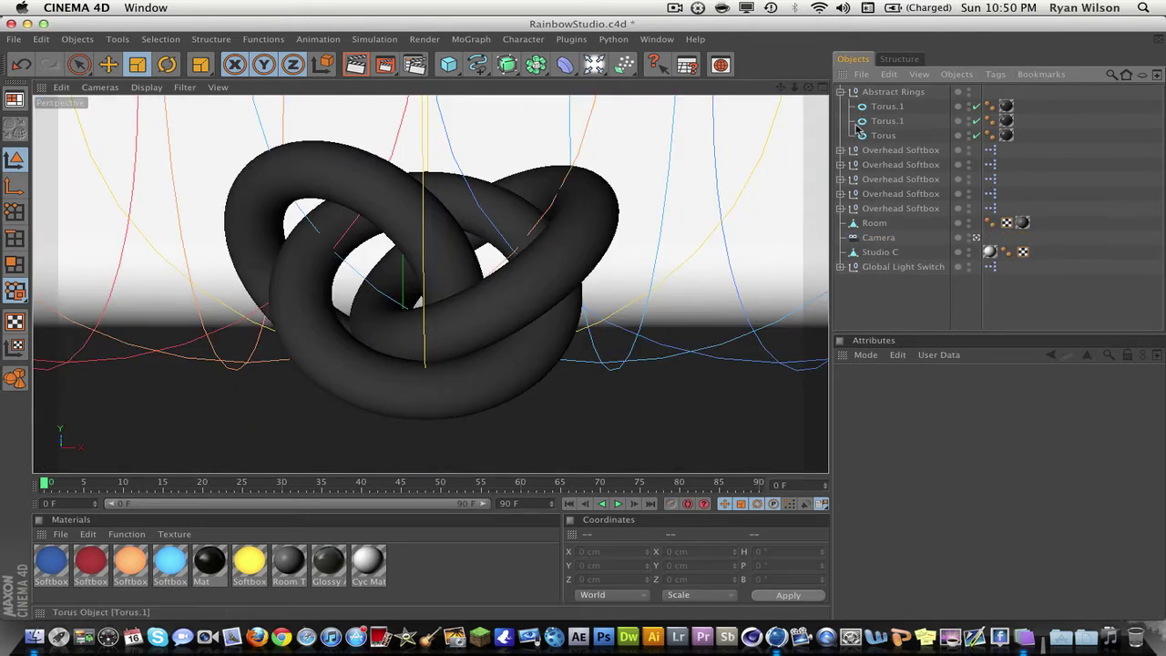
{"action": "left_click", "coordinate": [884, 93]}
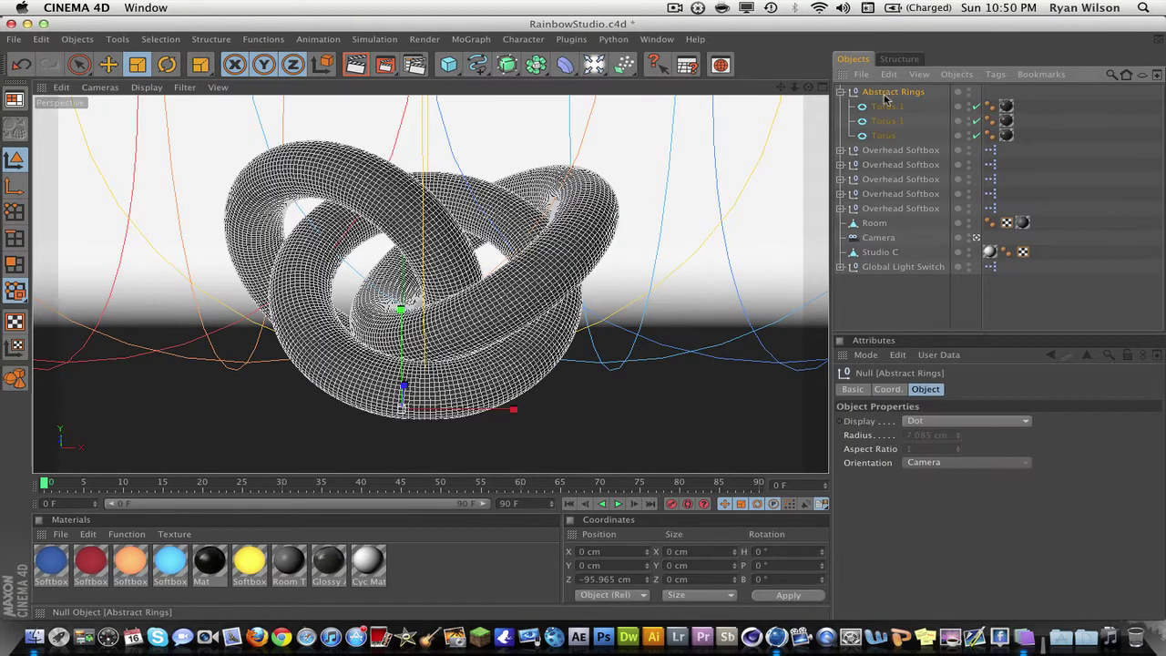
{"action": "left_click", "coordinate": [893, 109]}
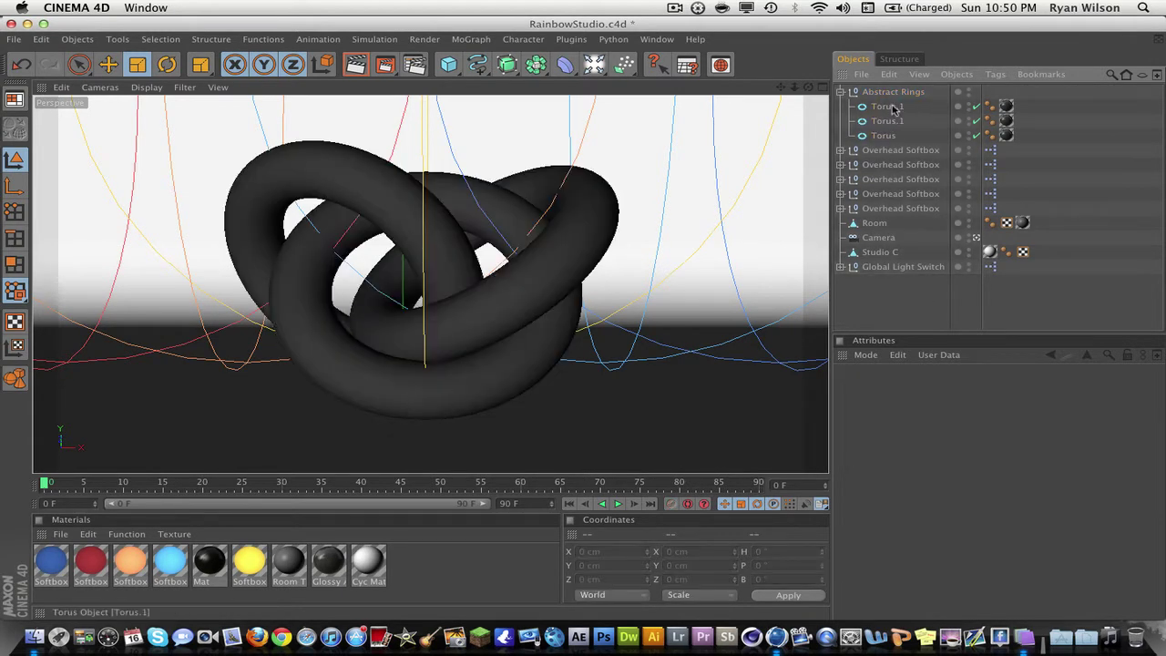
Step: Add a MoGraph MoText object and set its font to Bebas
{"action": "left_click", "coordinate": [471, 41]}
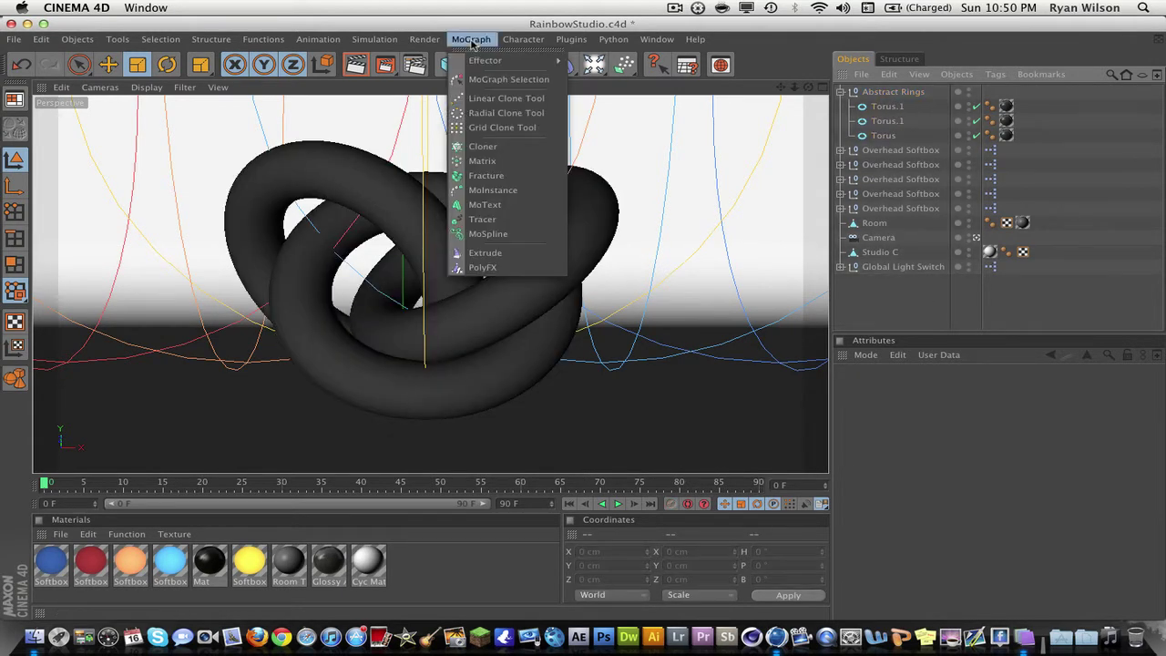
{"action": "left_click", "coordinate": [505, 207]}
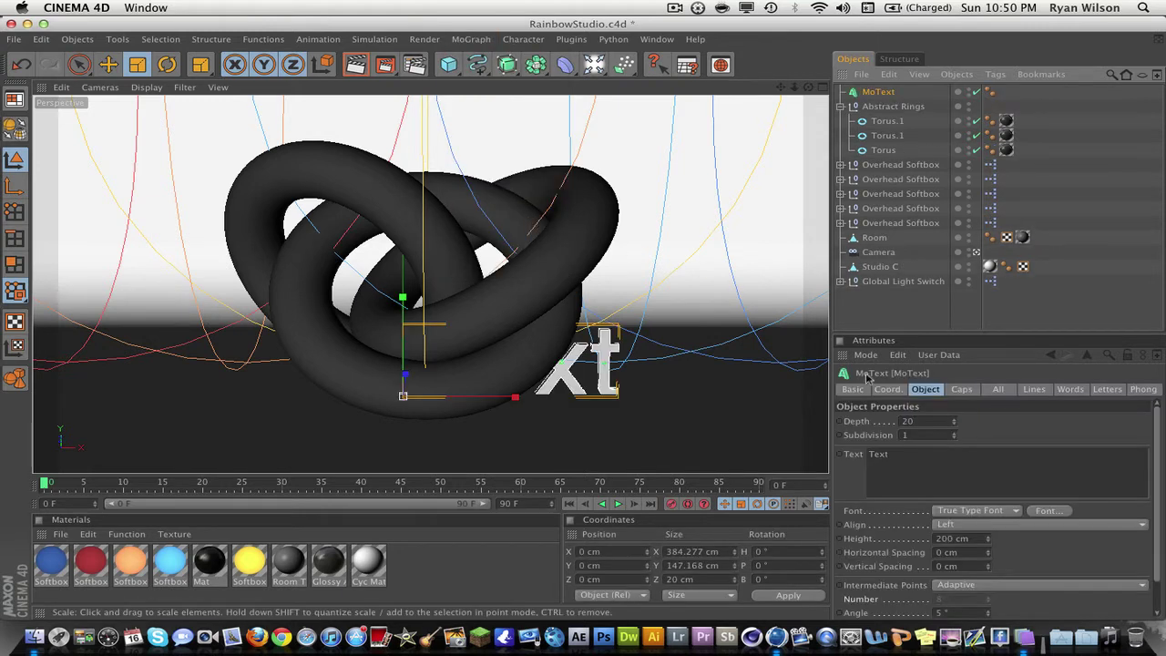
{"action": "left_click", "coordinate": [1043, 511]}
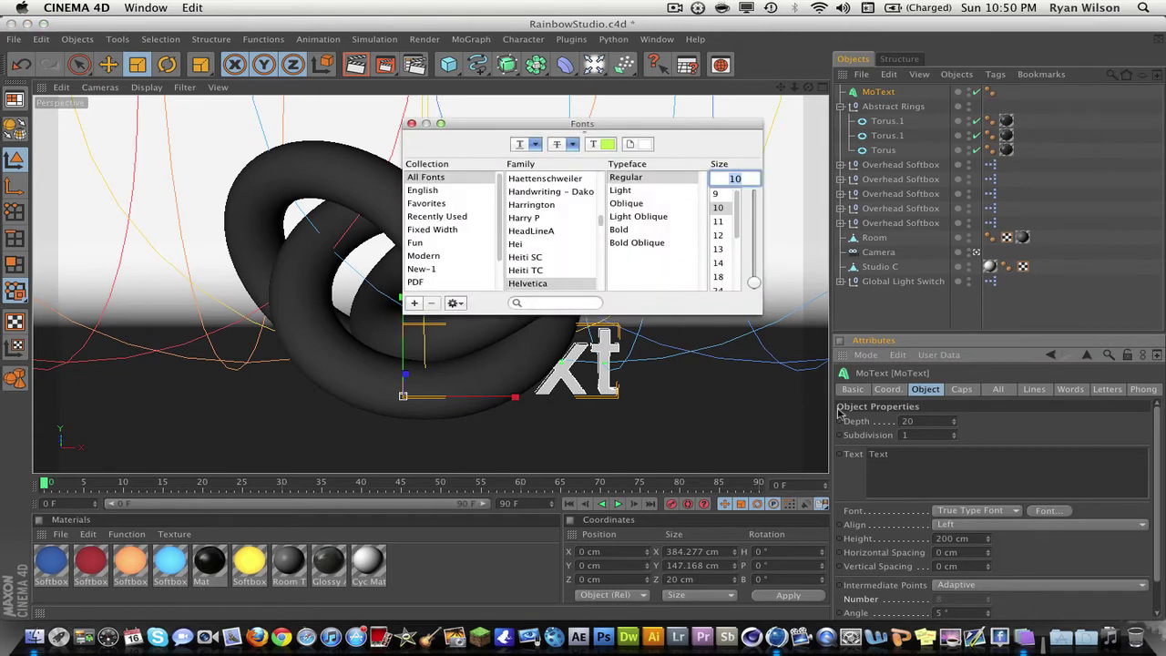
{"action": "left_click", "coordinate": [558, 304]}
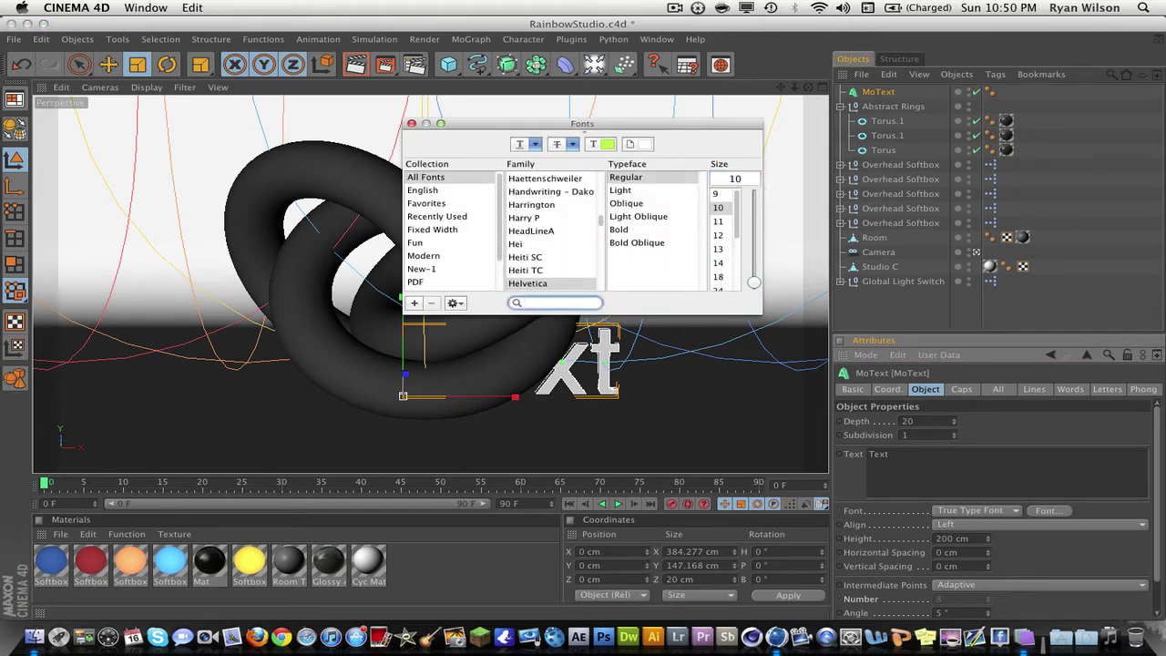
{"action": "type", "text": "beb"}
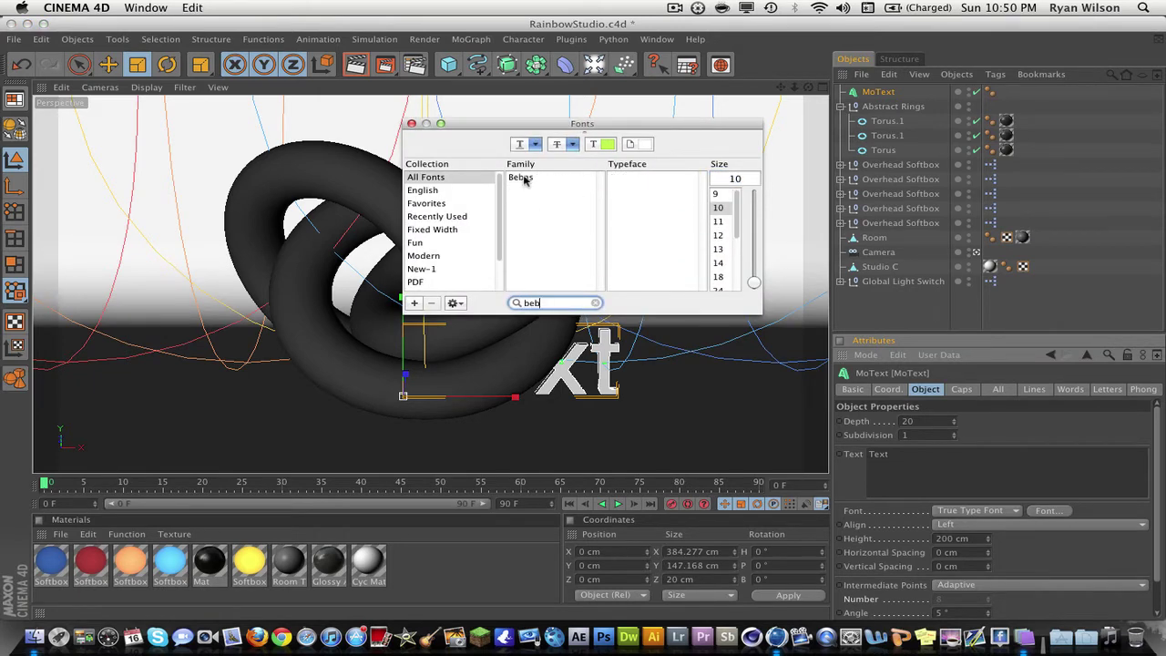
{"action": "left_click", "coordinate": [520, 176]}
{"action": "left_click", "coordinate": [411, 124]}
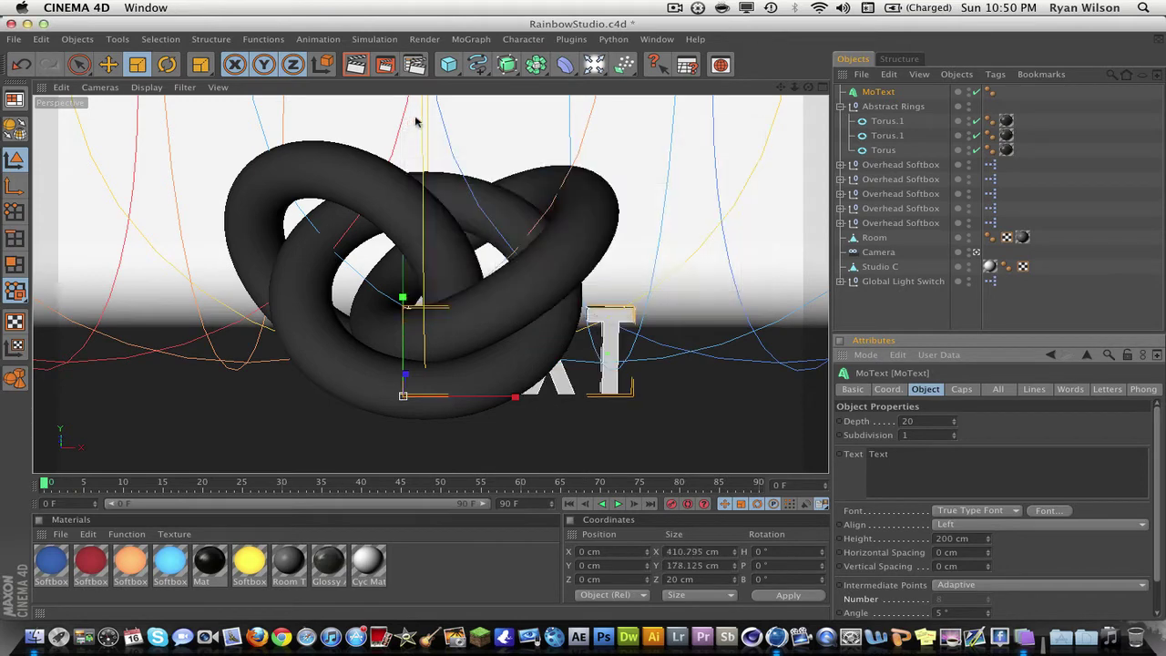
Step: Delete the Abstract Rings group and select the MoText's placeholder word Text
{"action": "left_click", "coordinate": [905, 106]}
{"action": "key", "text": "Delete"}
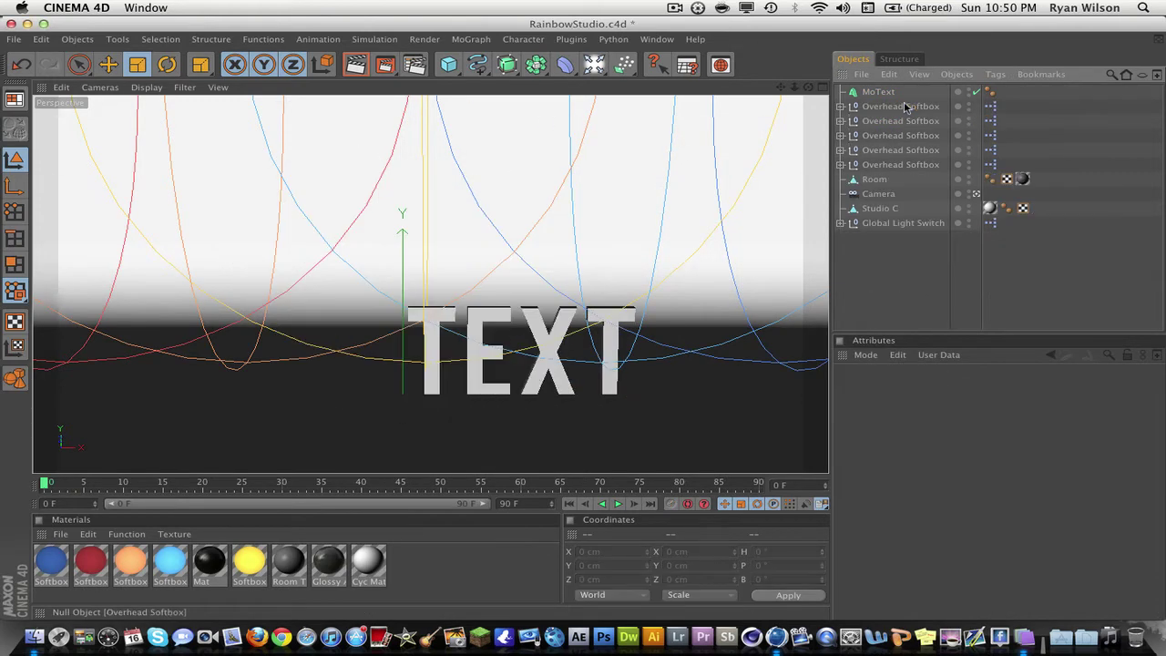
{"action": "left_click", "coordinate": [893, 92]}
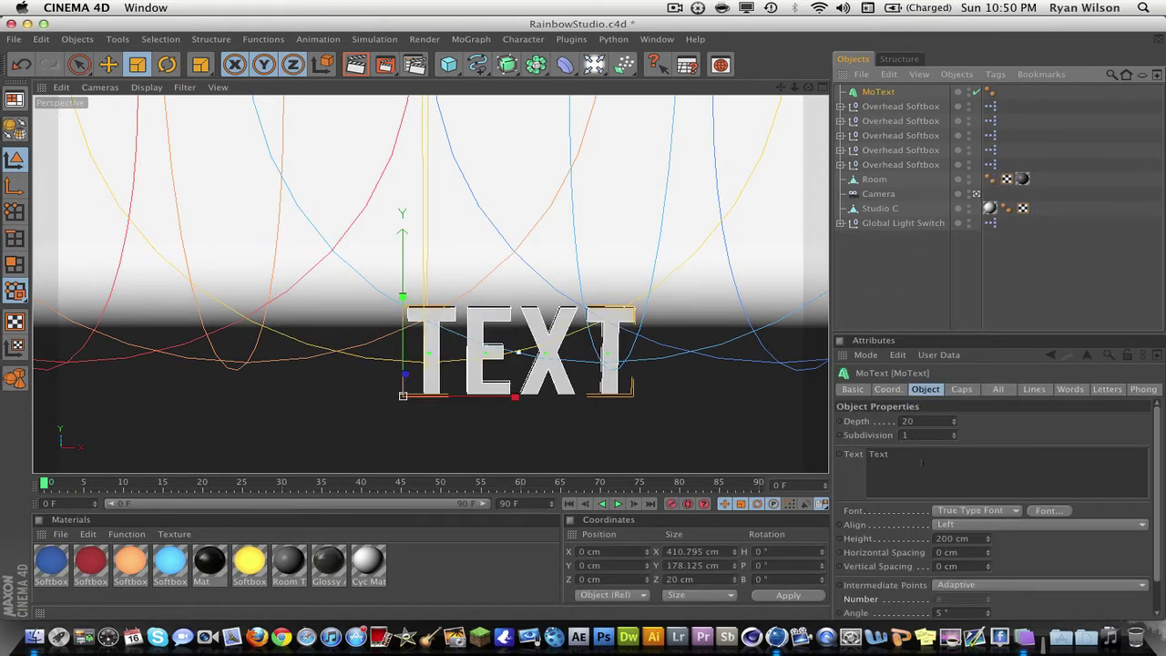
{"action": "left_click", "coordinate": [922, 463]}
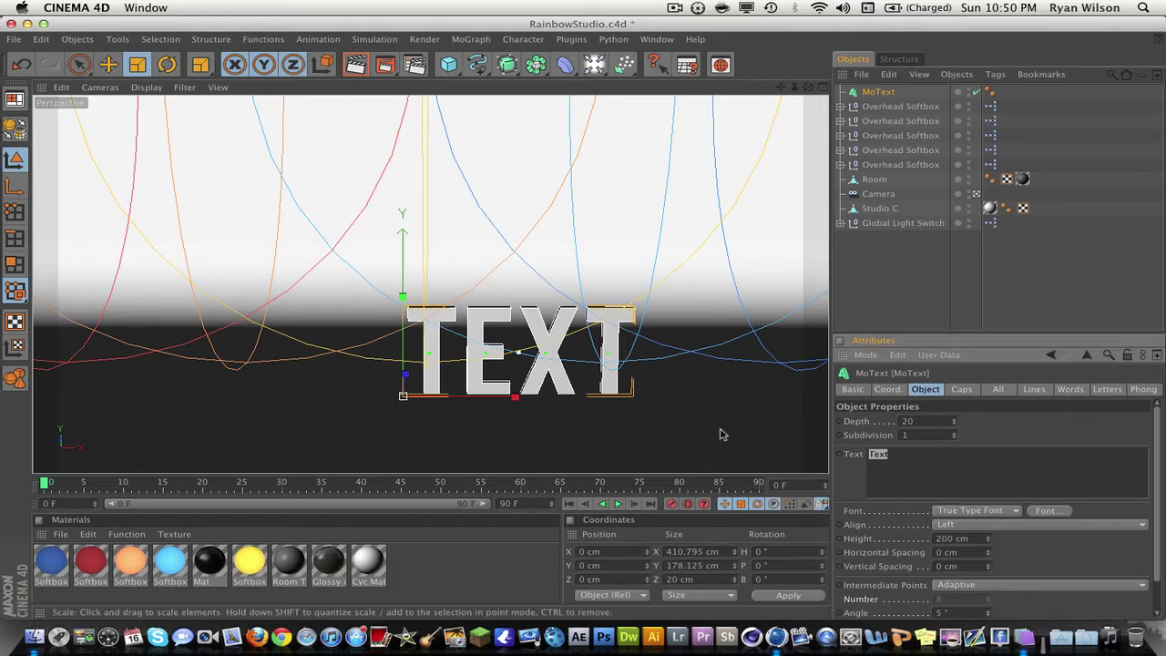
Step: Change the text to 'maniac', align it Middle, and scale it down to about 0.41
{"action": "type", "text": "M"}
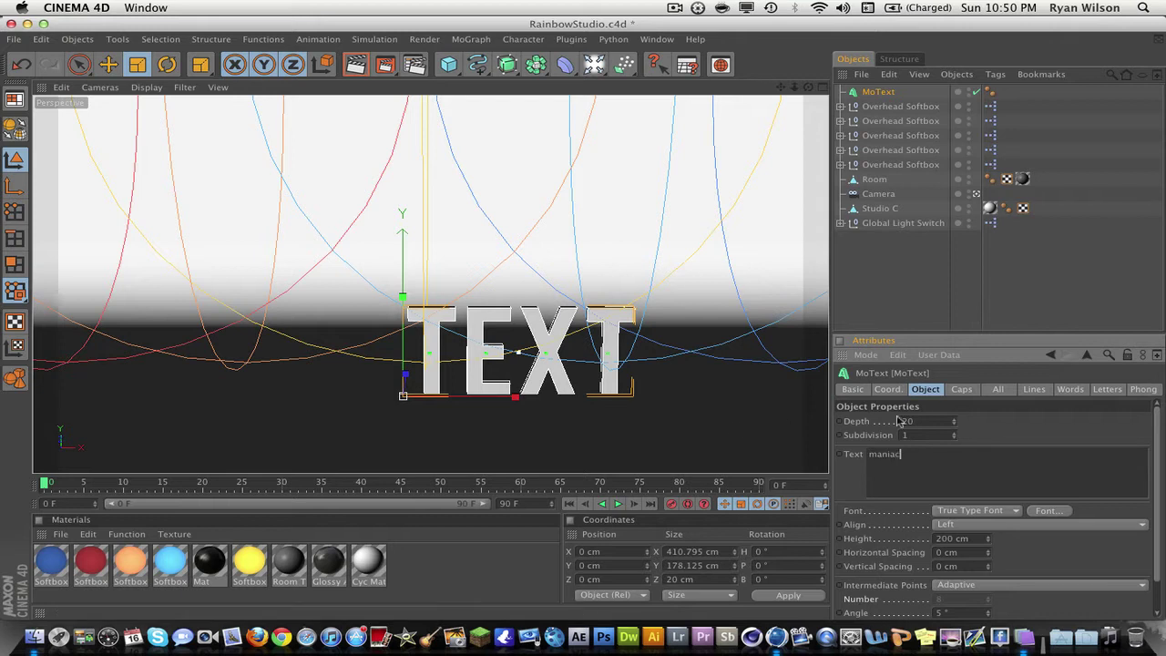
{"action": "left_click", "coordinate": [719, 434]}
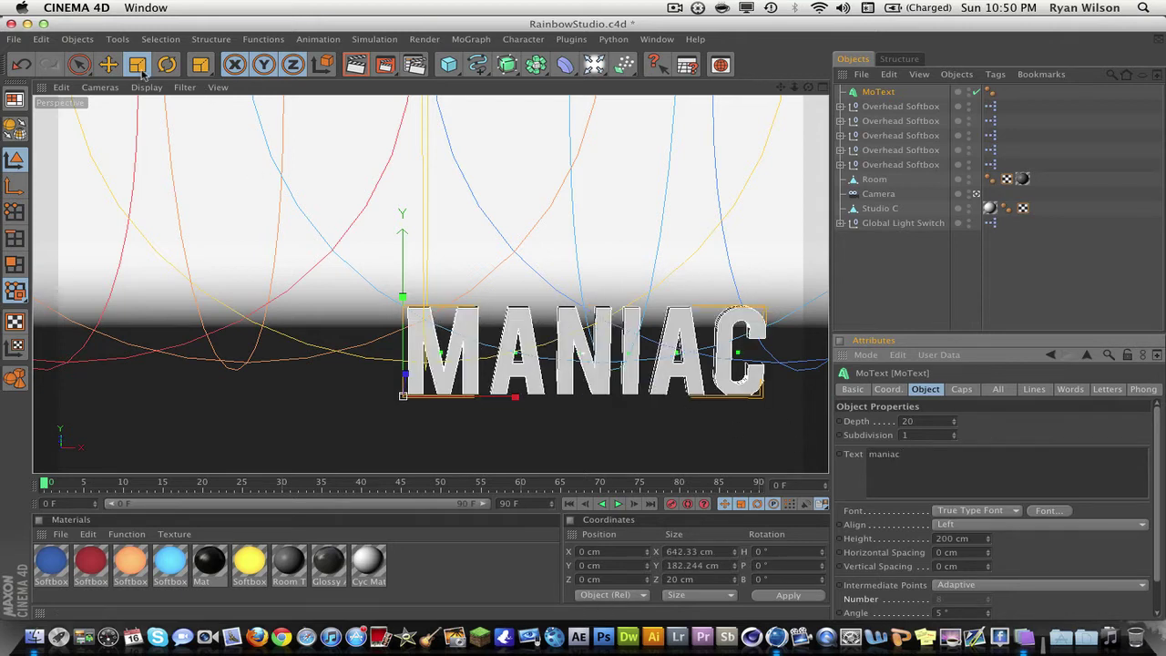
{"action": "left_click", "coordinate": [108, 64]}
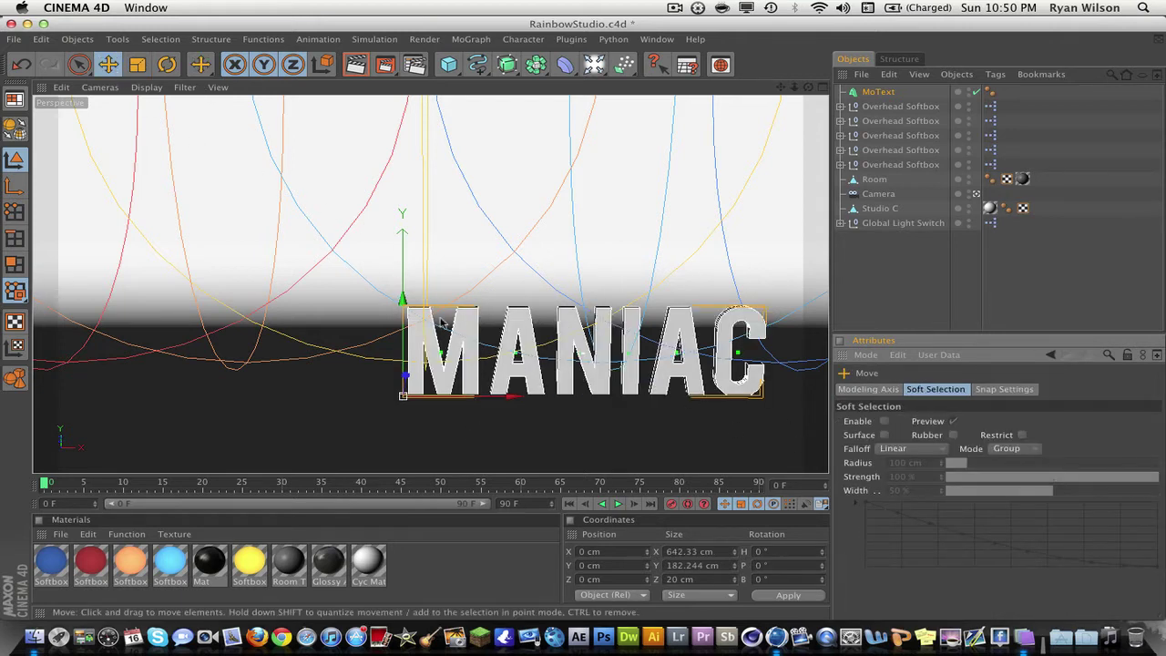
{"action": "left_click", "coordinate": [878, 91]}
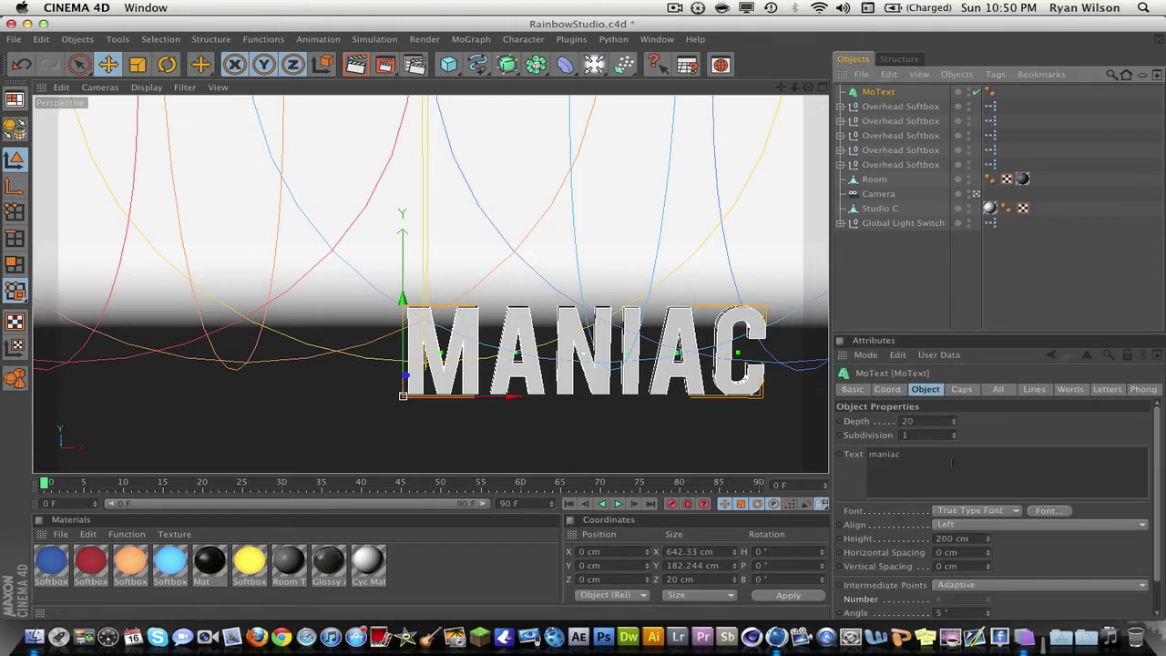
{"action": "left_click", "coordinate": [1002, 525]}
{"action": "left_click", "coordinate": [993, 557]}
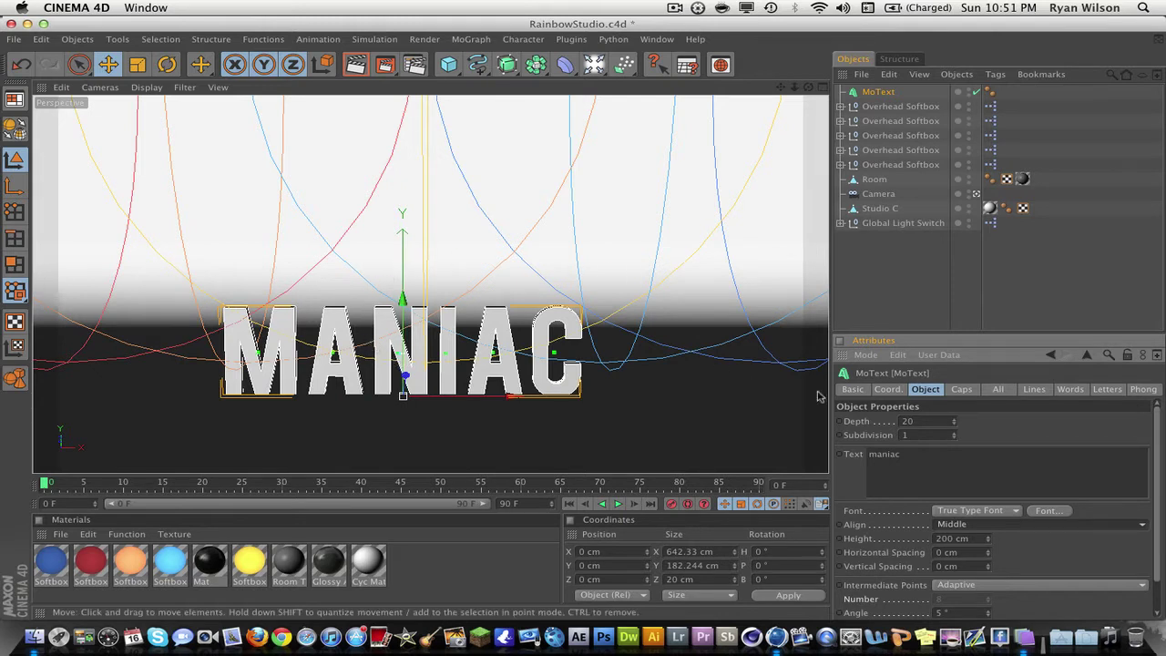
{"action": "left_click", "coordinate": [135, 67]}
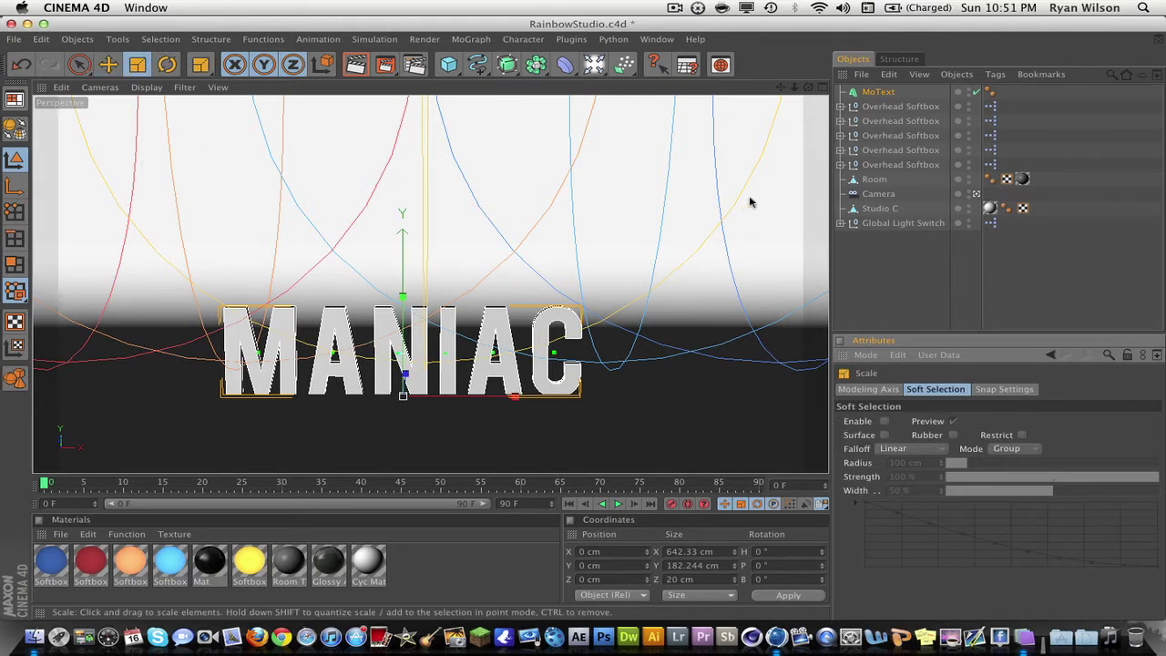
{"action": "left_click_drag", "start_coordinate": [516, 398], "coordinate": [398, 393]}
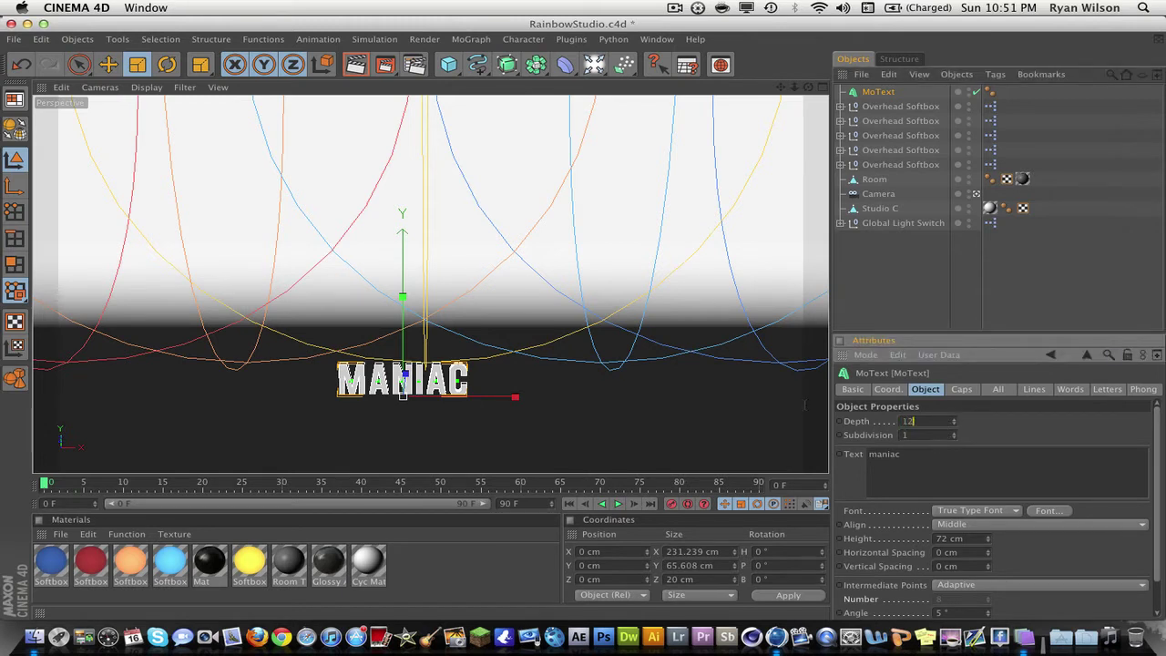
Step: Set the MANIAC text's extrusion depth to 80 cm
{"action": "type", "text": "0"}
{"action": "key", "text": "Return"}
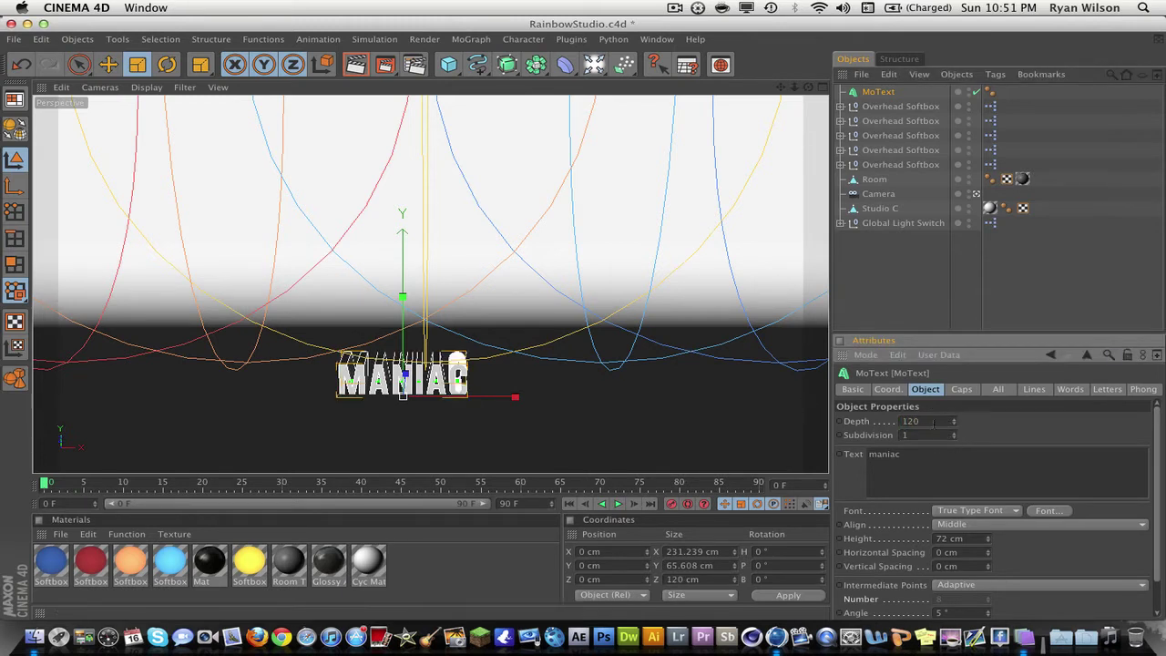
{"action": "type", "text": "80"}
{"action": "key", "text": "Return"}
Step: Give both the Start and End caps a Fillet Cap with 2 steps each
{"action": "left_click", "coordinate": [964, 390]}
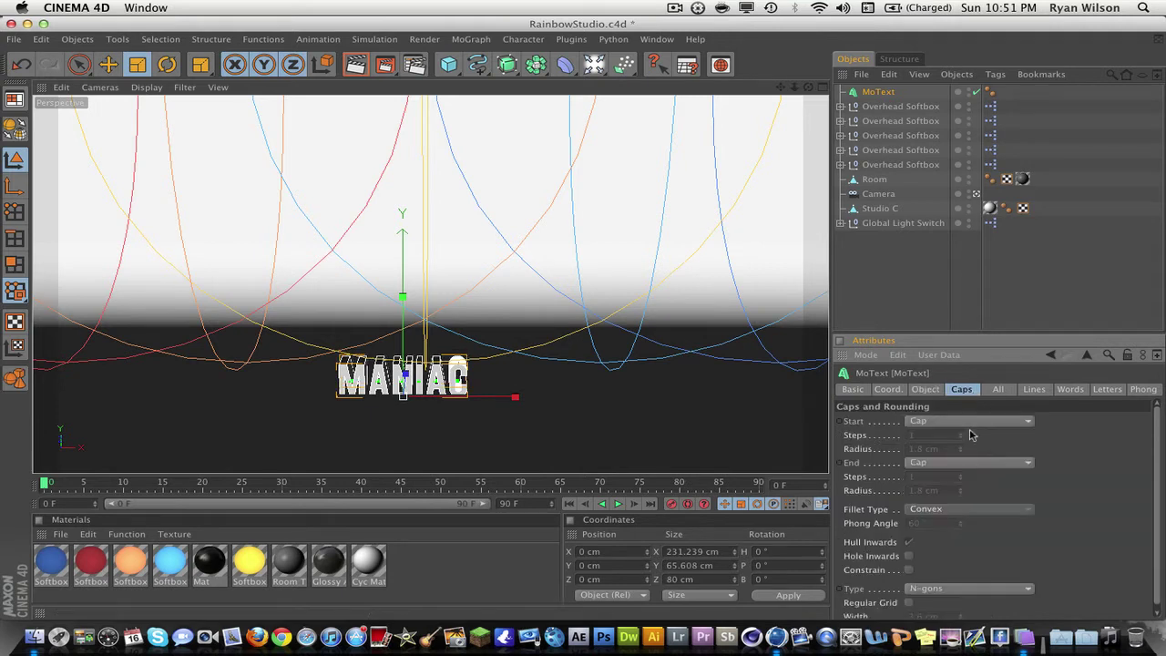
{"action": "left_click", "coordinate": [975, 422]}
{"action": "left_click", "coordinate": [968, 492]}
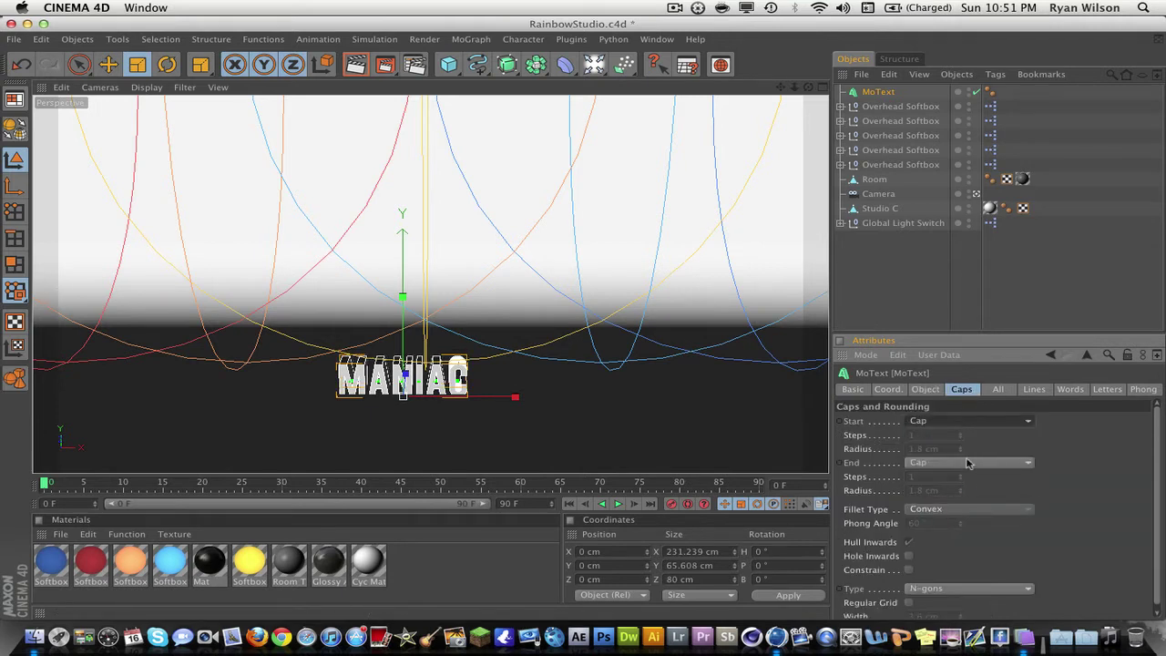
{"action": "left_click", "coordinate": [971, 463]}
{"action": "left_click", "coordinate": [959, 522]}
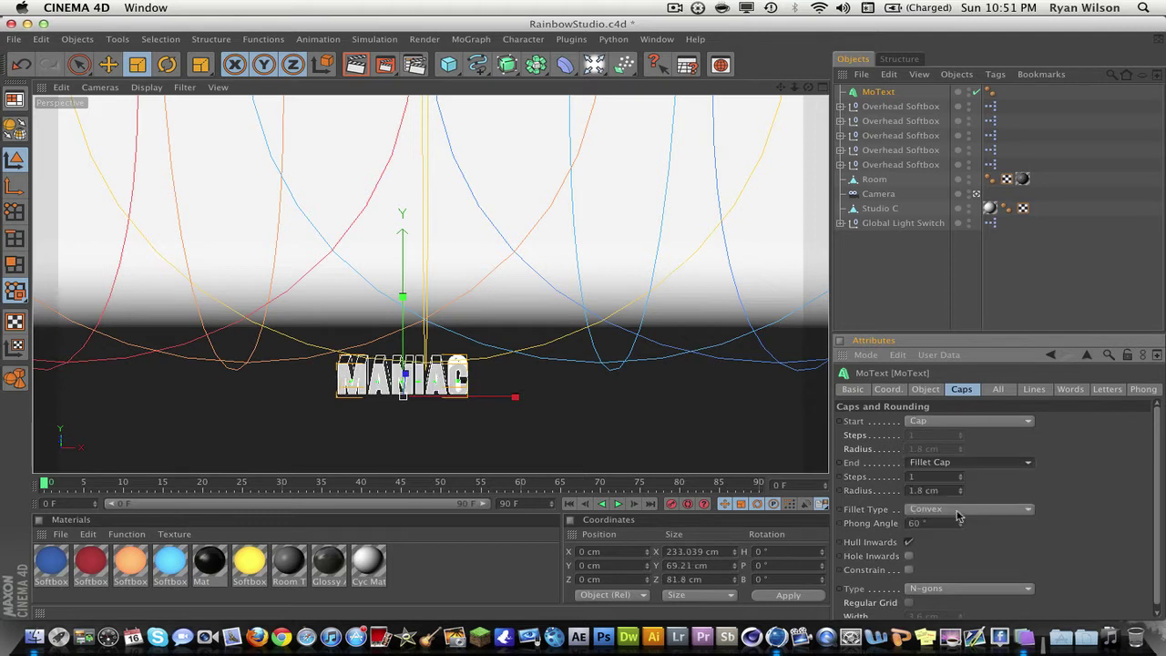
{"action": "left_click", "coordinate": [962, 475]}
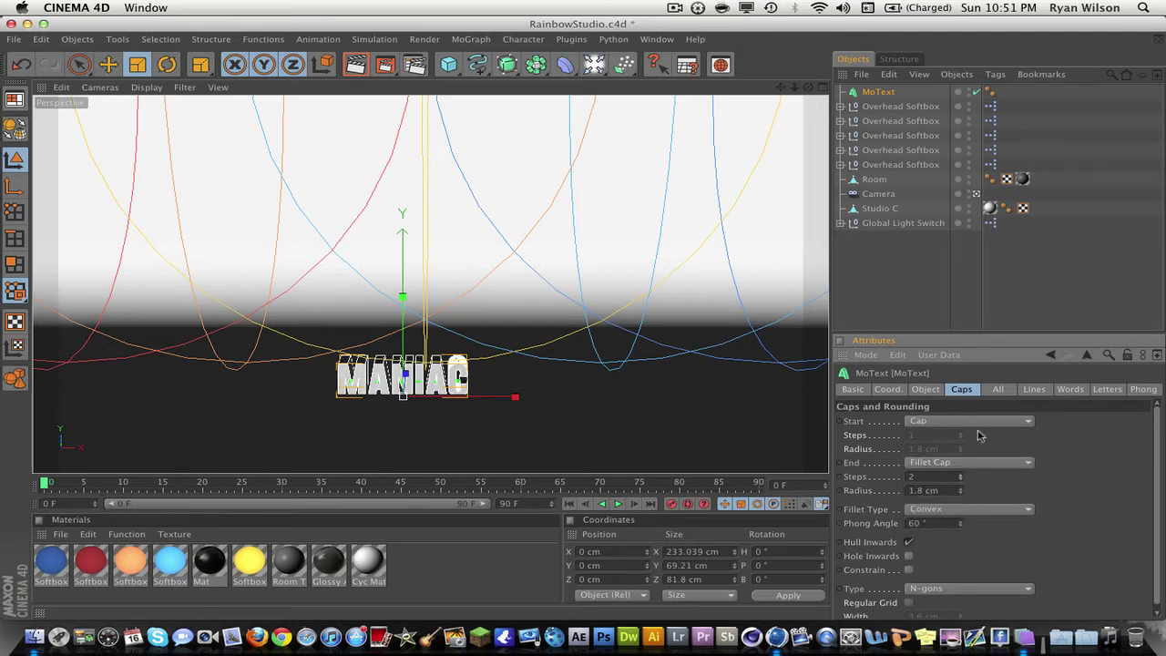
{"action": "left_click", "coordinate": [979, 423]}
{"action": "left_click", "coordinate": [964, 481]}
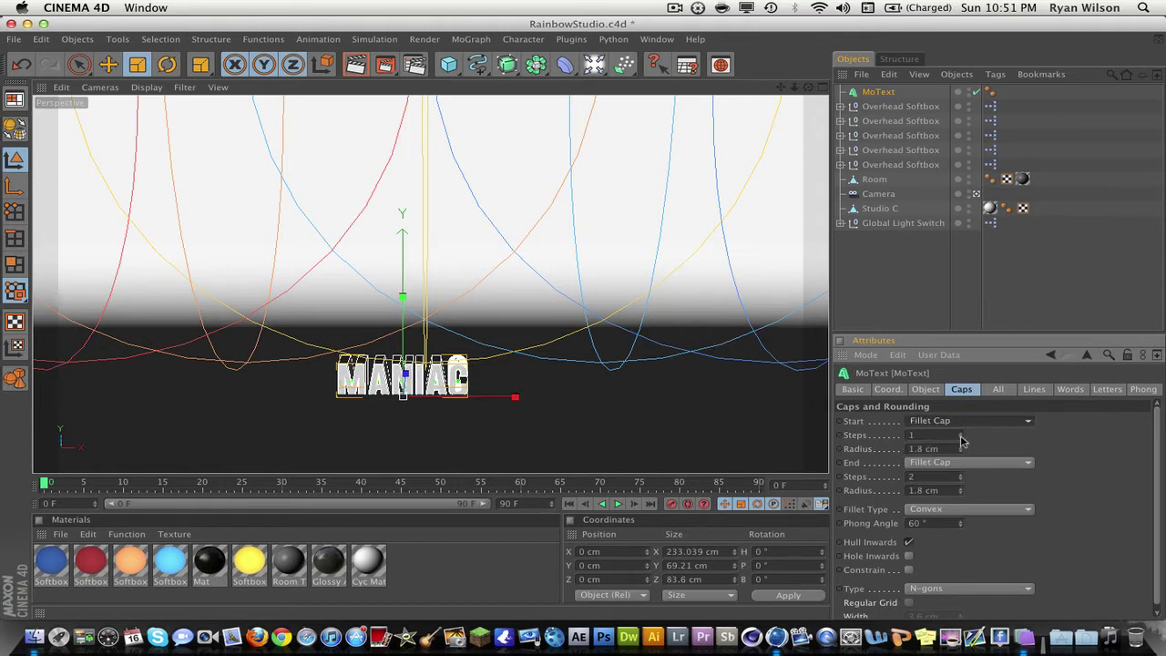
{"action": "left_click", "coordinate": [961, 436]}
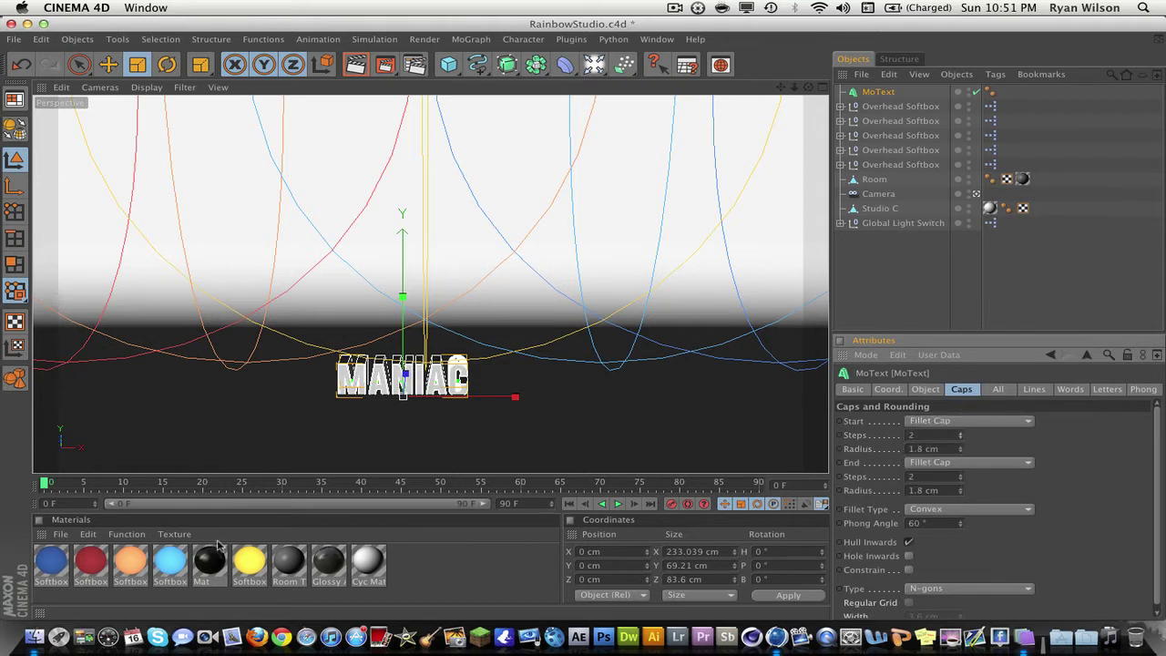
Step: Create Mat.1 with specular off and 14% reflection using a Fresnel texture at 25% mix
{"action": "left_click", "coordinate": [64, 534]}
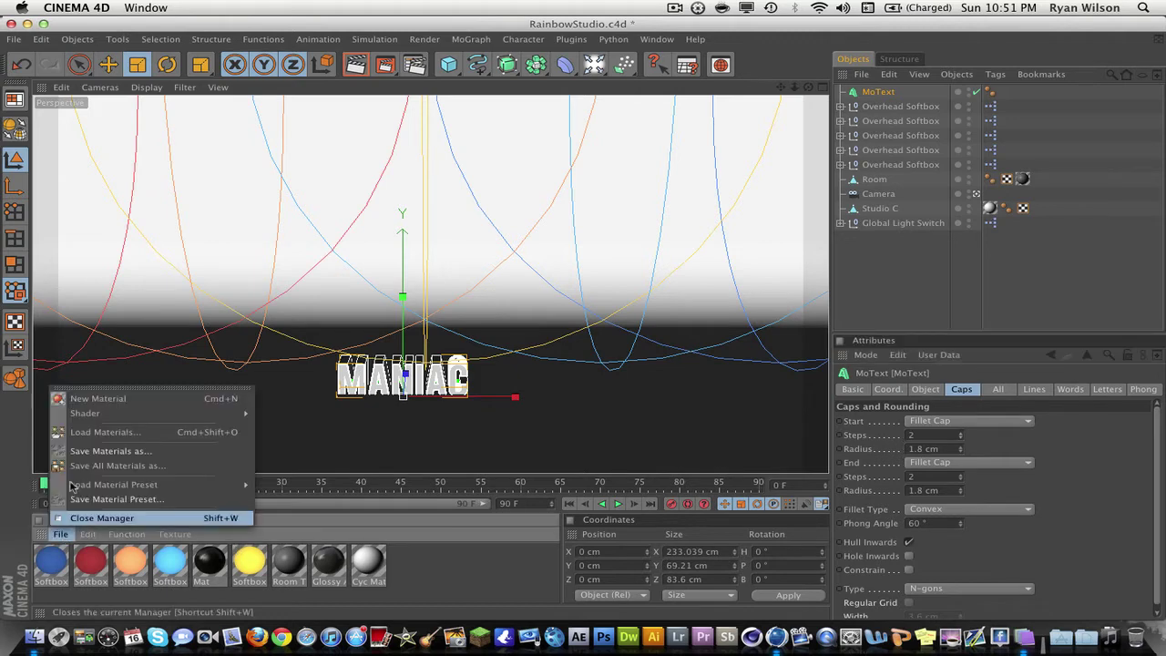
{"action": "left_click", "coordinate": [79, 395]}
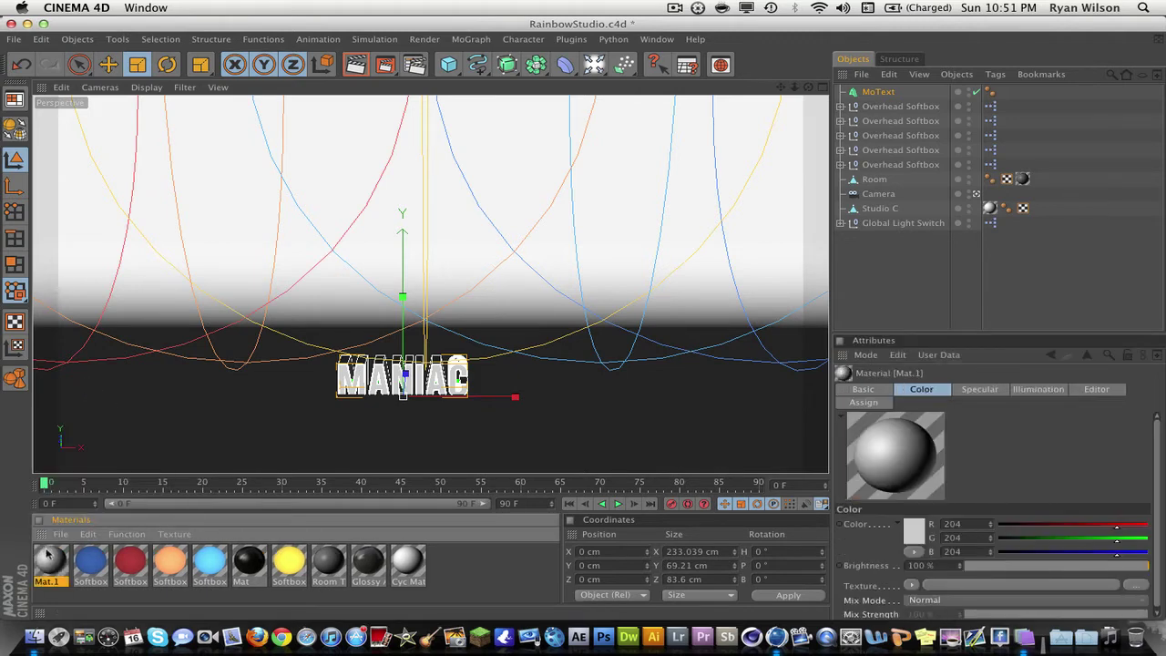
{"action": "double_click", "coordinate": [50, 561]}
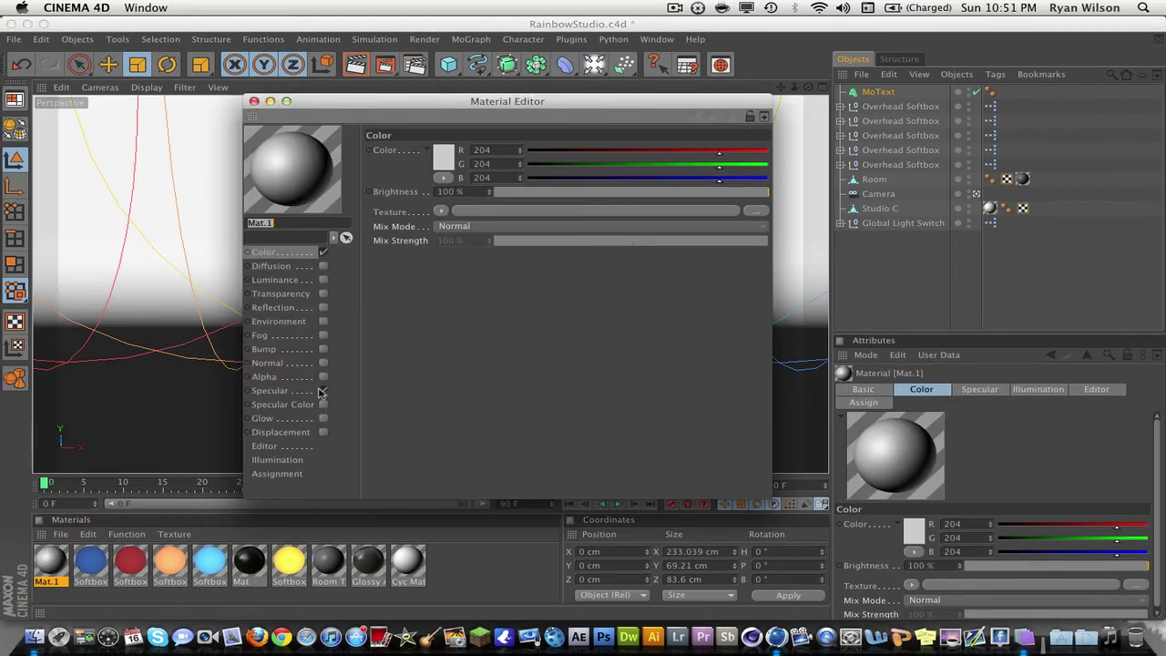
{"action": "left_click", "coordinate": [321, 391]}
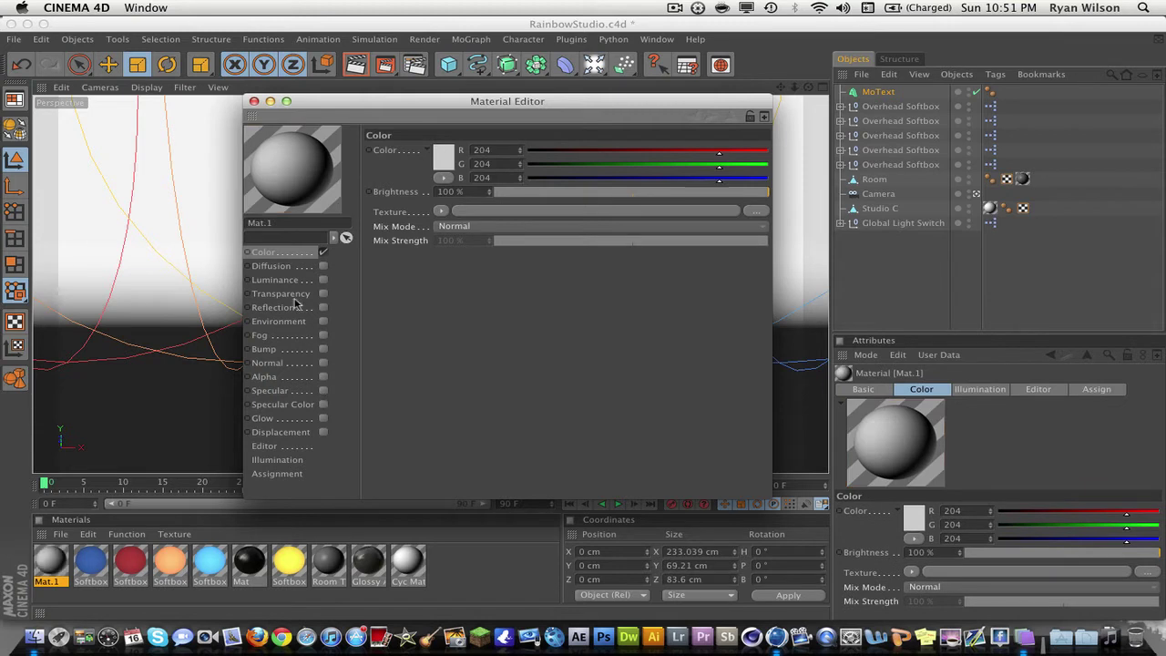
{"action": "left_click", "coordinate": [300, 307]}
{"action": "left_click", "coordinate": [322, 307]}
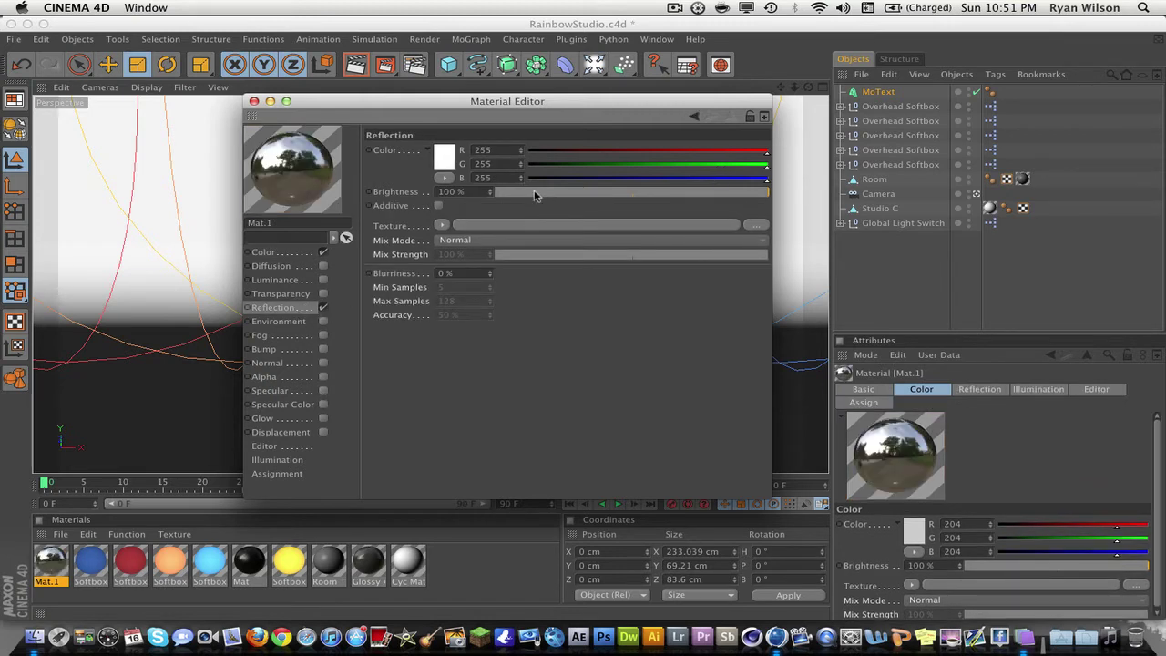
{"action": "left_click", "coordinate": [534, 192]}
{"action": "left_click", "coordinate": [442, 225]}
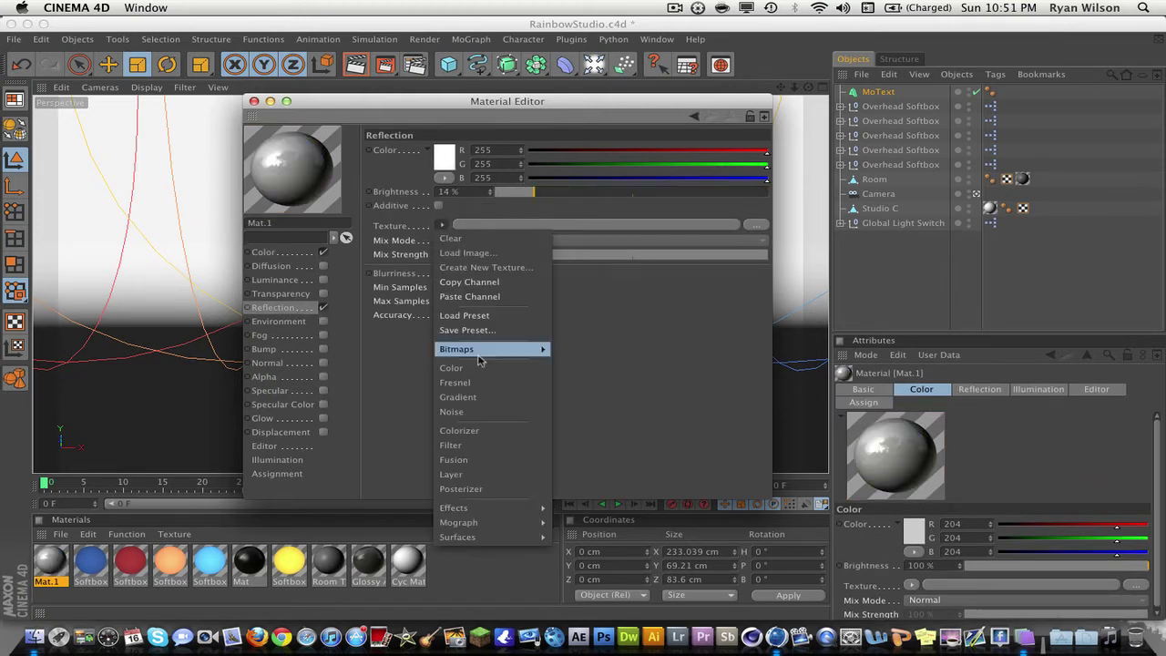
{"action": "left_click", "coordinate": [455, 382]}
{"action": "left_click", "coordinate": [564, 295]}
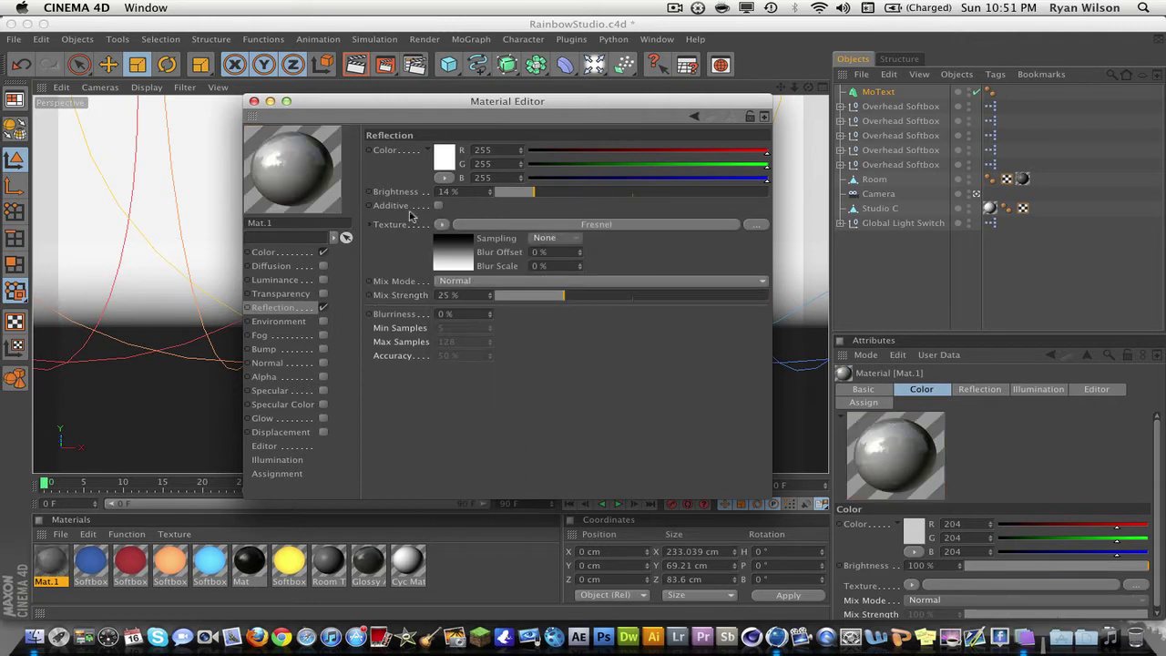
Step: Set Mat.1's colour to dark grey RGB 43 and apply it to the MANIAC text
{"action": "left_click", "coordinate": [300, 249]}
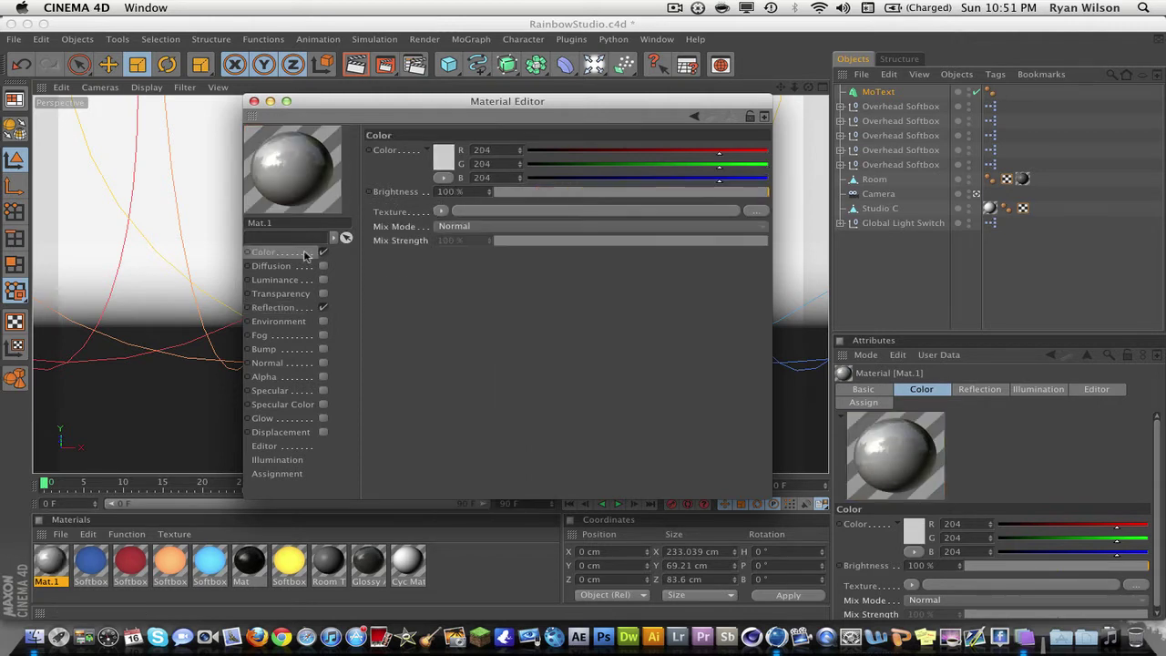
{"action": "left_click", "coordinate": [437, 159]}
{"action": "left_click_drag", "start_coordinate": [333, 176], "coordinate": [333, 173]}
{"action": "left_click", "coordinate": [464, 216]}
{"action": "left_click", "coordinate": [255, 102]}
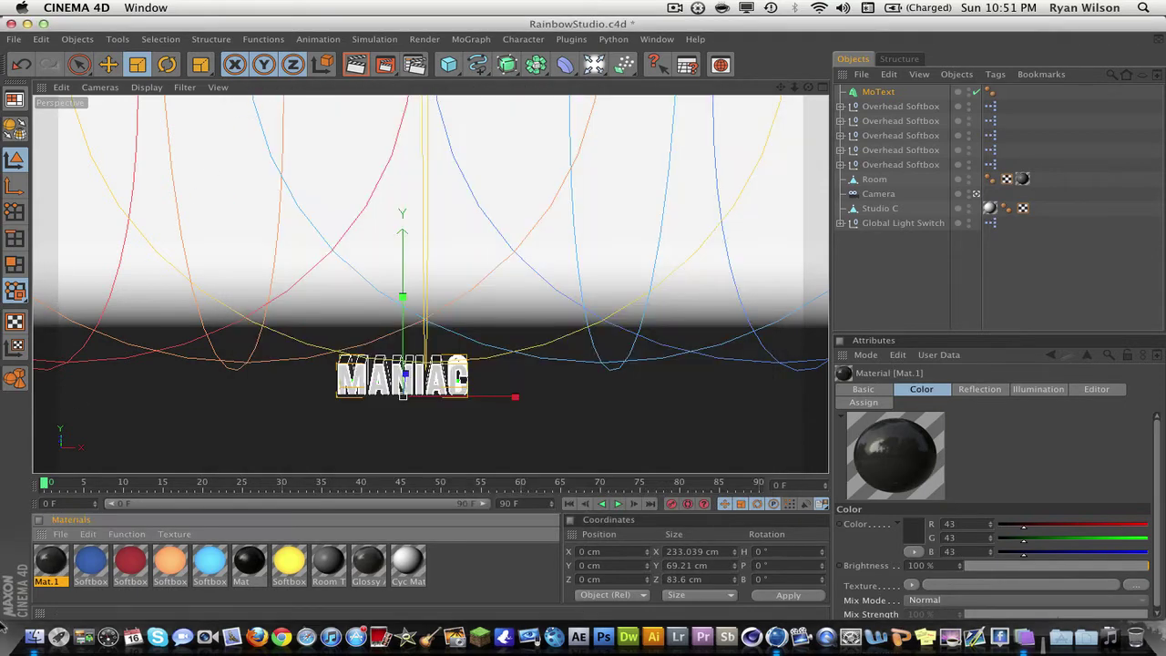
{"action": "left_click_drag", "start_coordinate": [343, 403], "coordinate": [353, 389]}
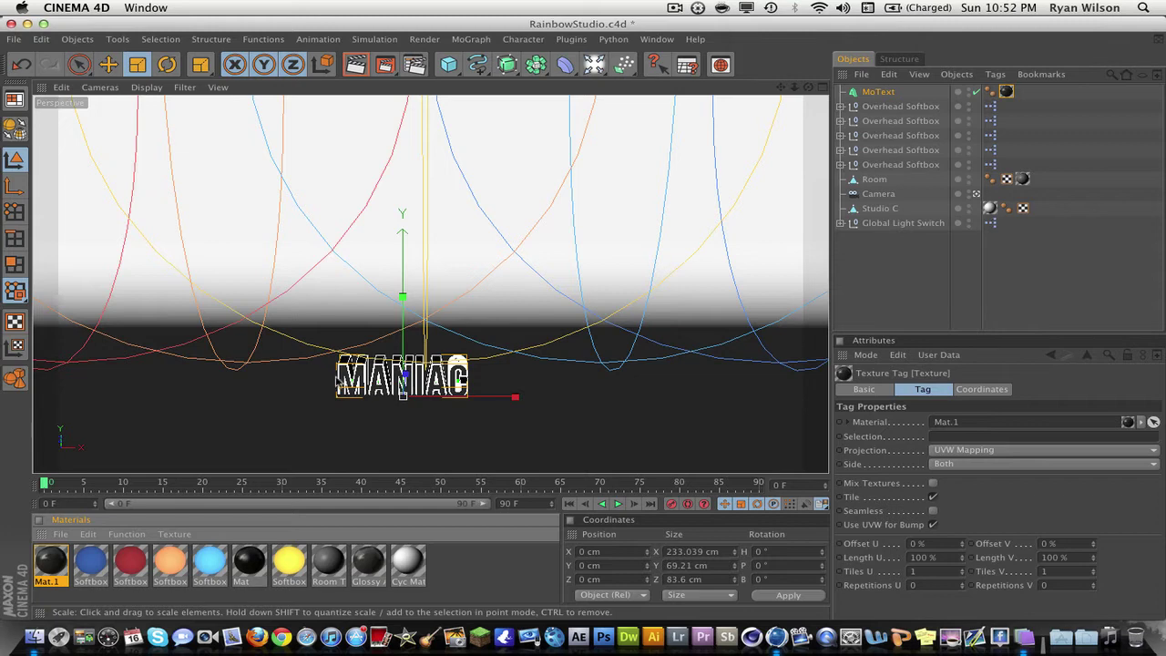
Step: Add a second MoText reading 'm' in the Bebas font
{"action": "left_click", "coordinate": [471, 39]}
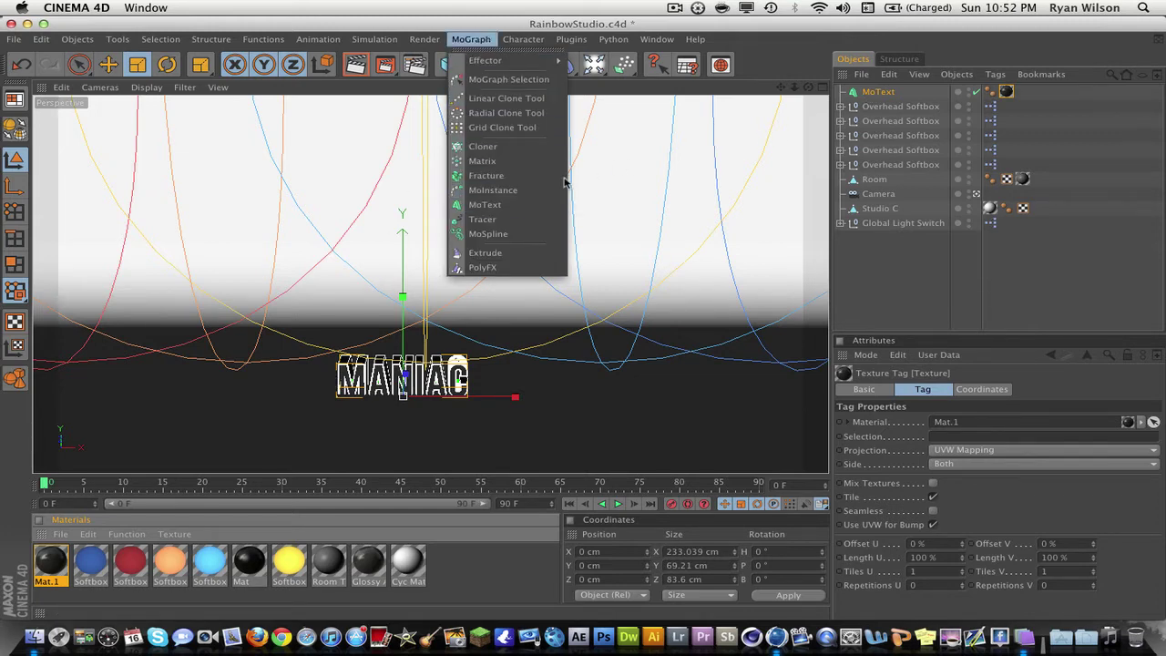
{"action": "left_click", "coordinate": [529, 204]}
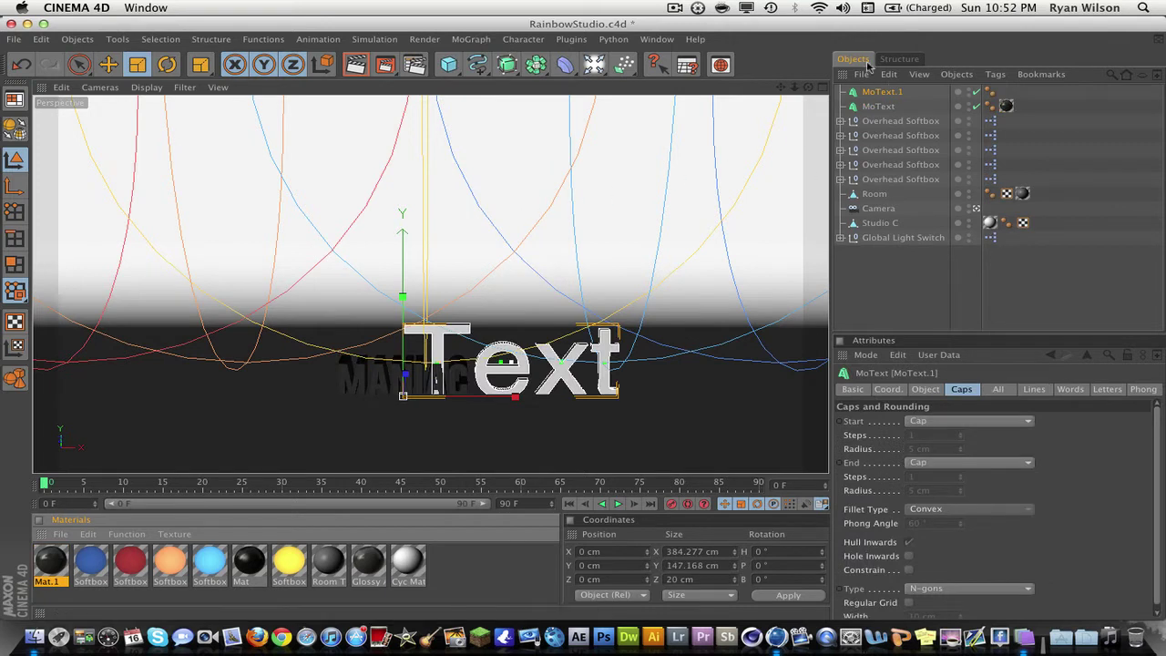
{"action": "left_click", "coordinate": [923, 389]}
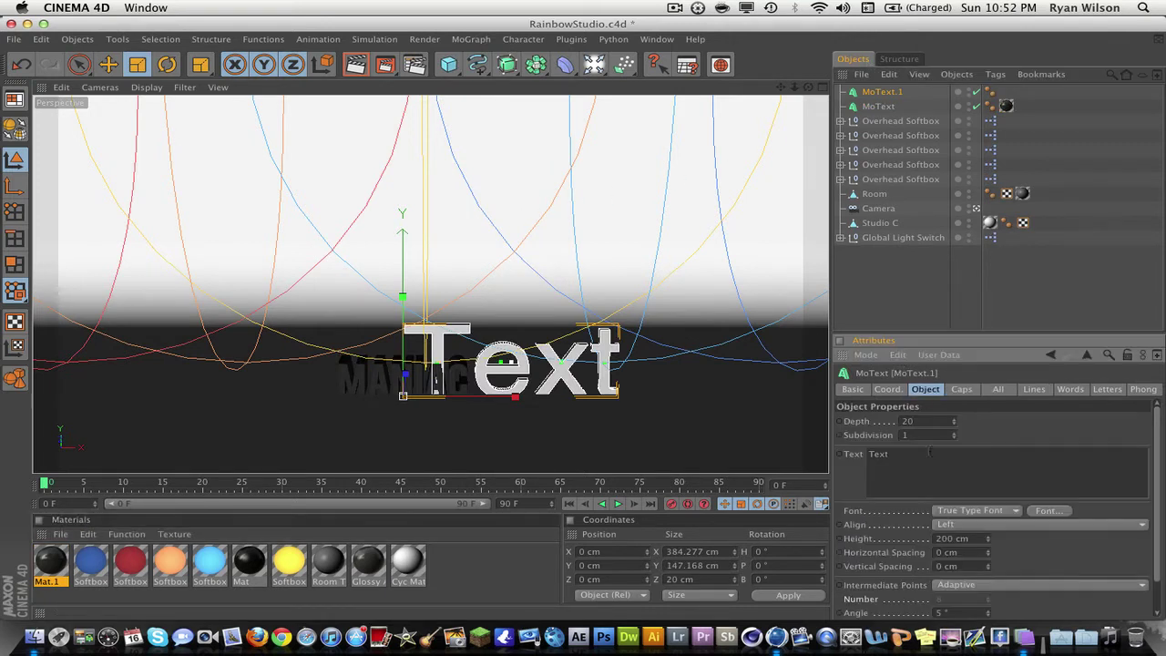
{"action": "key", "text": "super+a"}
{"action": "type", "text": "m"}
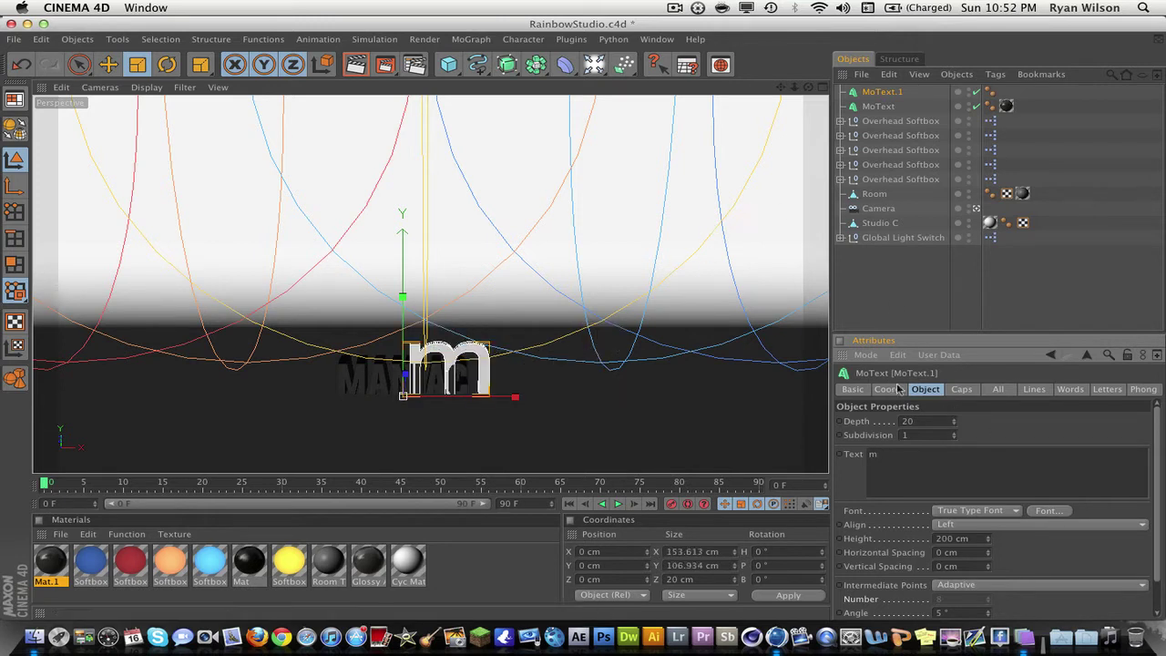
{"action": "left_click", "coordinate": [1047, 511]}
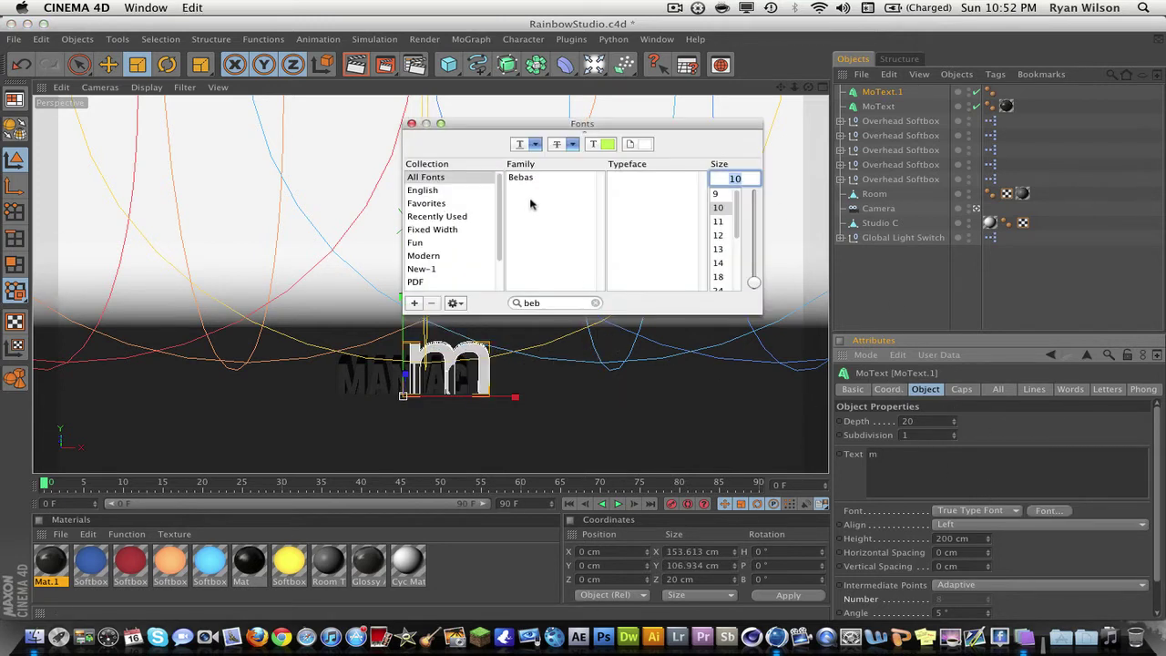
{"action": "left_click", "coordinate": [522, 178]}
{"action": "left_click", "coordinate": [412, 124]}
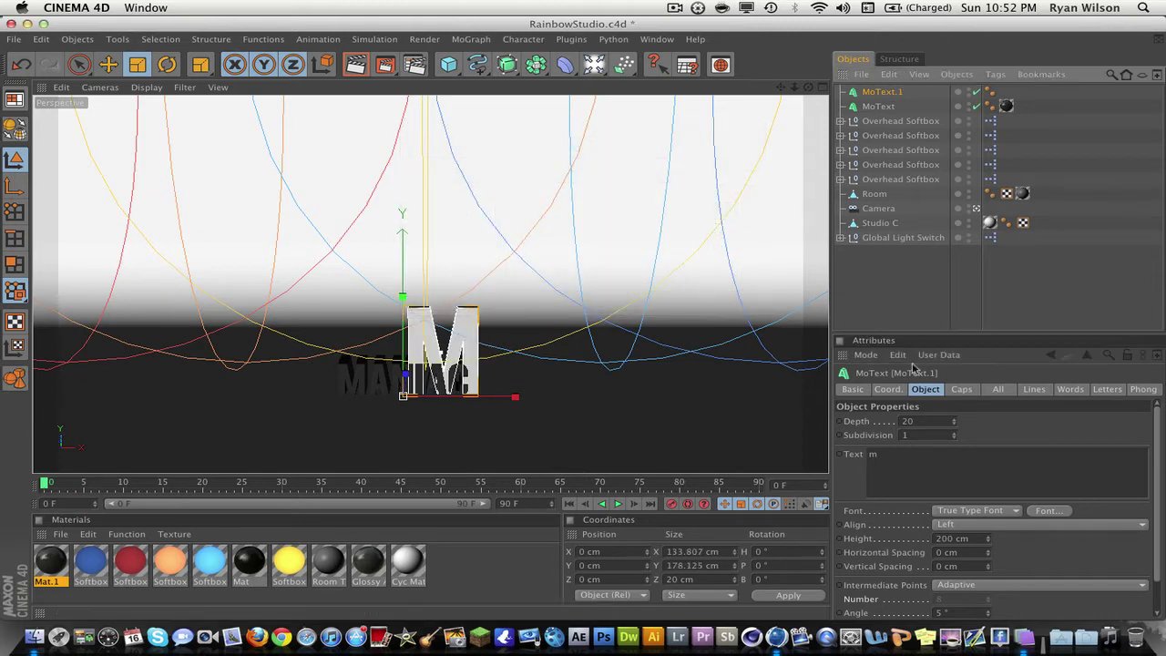
Step: Set the M's depth to 100, align it Middle, and raise it to about Y 306 cm
{"action": "left_click", "coordinate": [921, 420]}
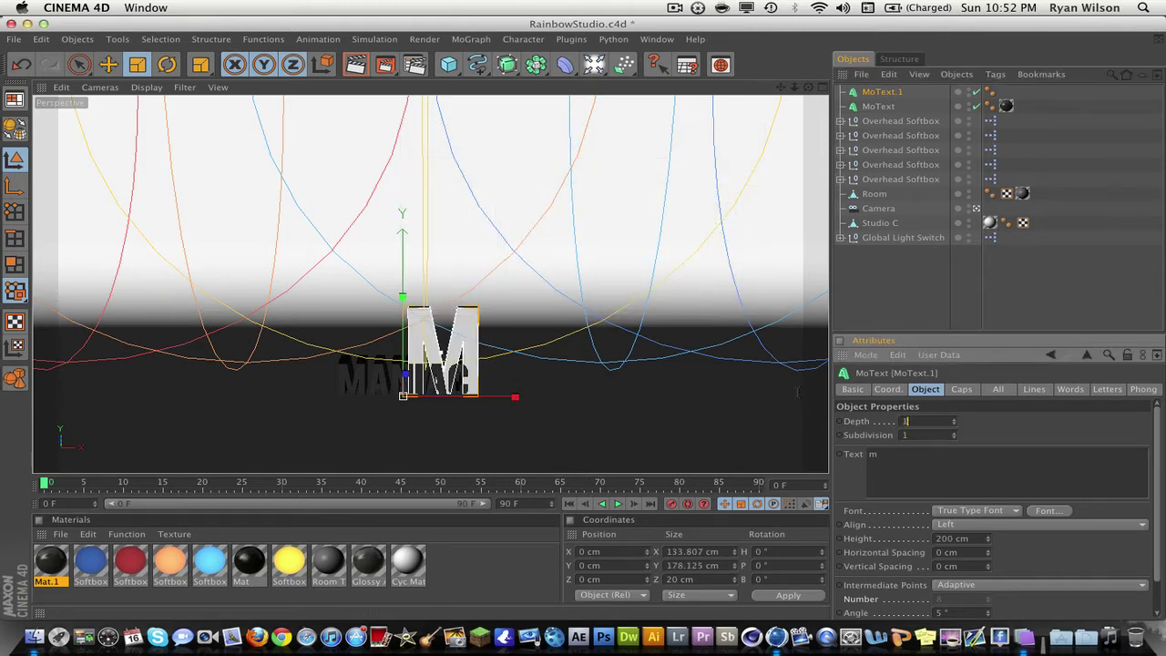
{"action": "key", "text": "Return"}
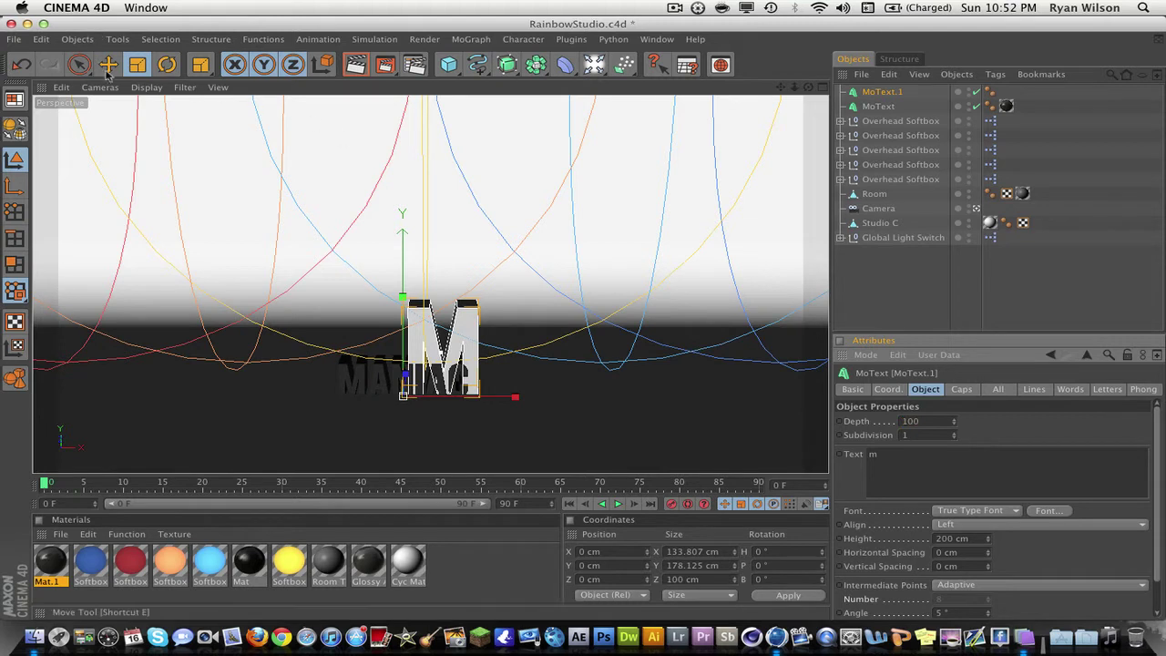
{"action": "key", "text": "e"}
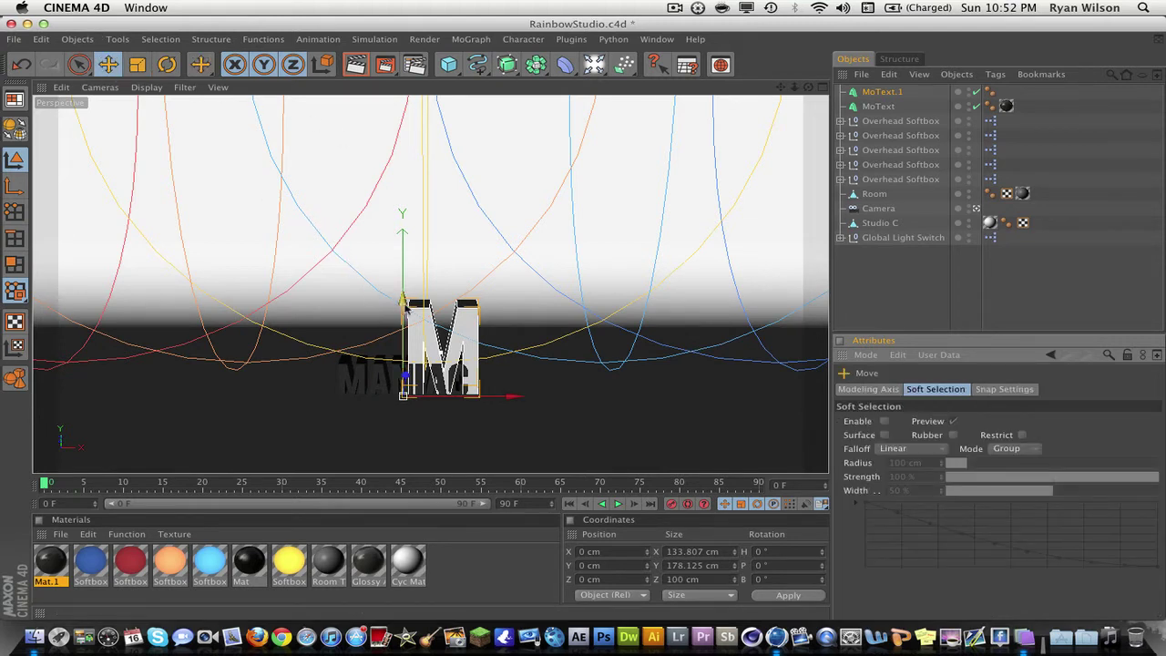
{"action": "left_click", "coordinate": [882, 92]}
{"action": "left_click", "coordinate": [984, 526]}
{"action": "left_click", "coordinate": [984, 539]}
{"action": "left_click_drag", "start_coordinate": [416, 312], "coordinate": [417, 153]}
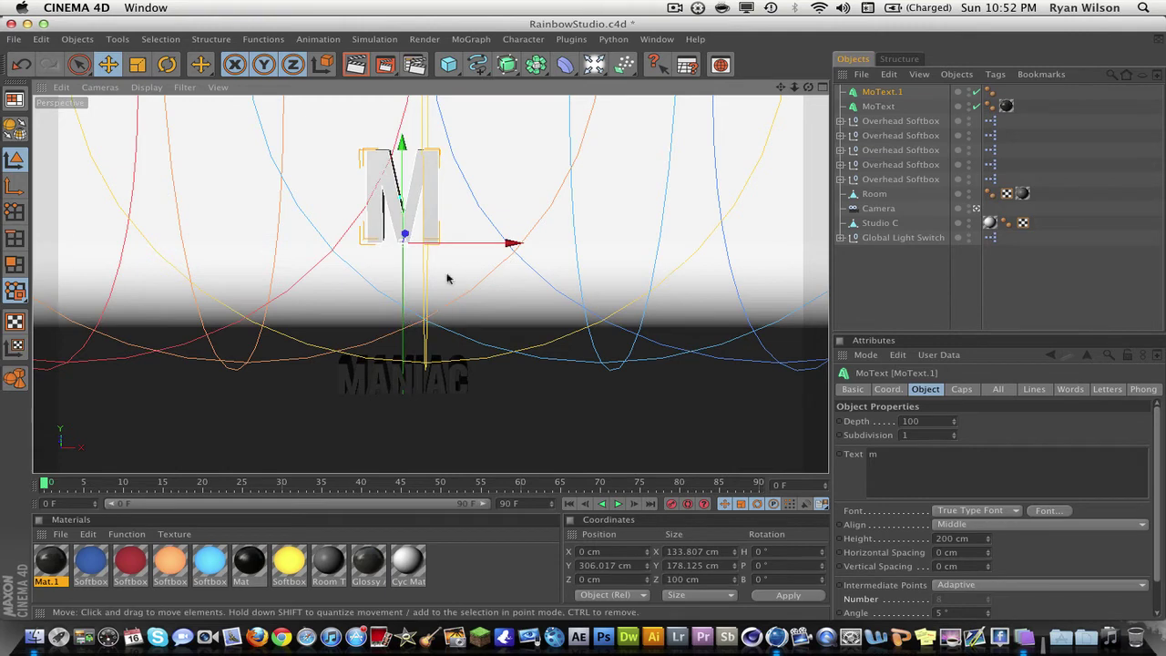
Step: Increase the M text's extrusion depth to 120 cm
{"action": "left_click", "coordinate": [822, 87]}
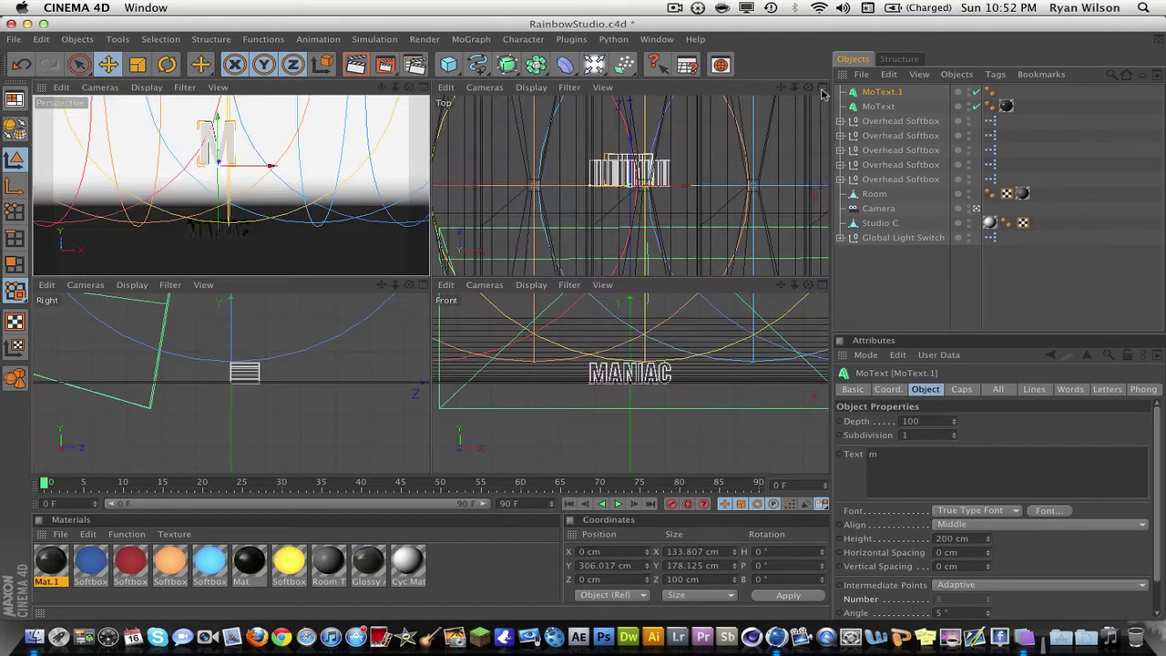
{"action": "left_click", "coordinate": [422, 87]}
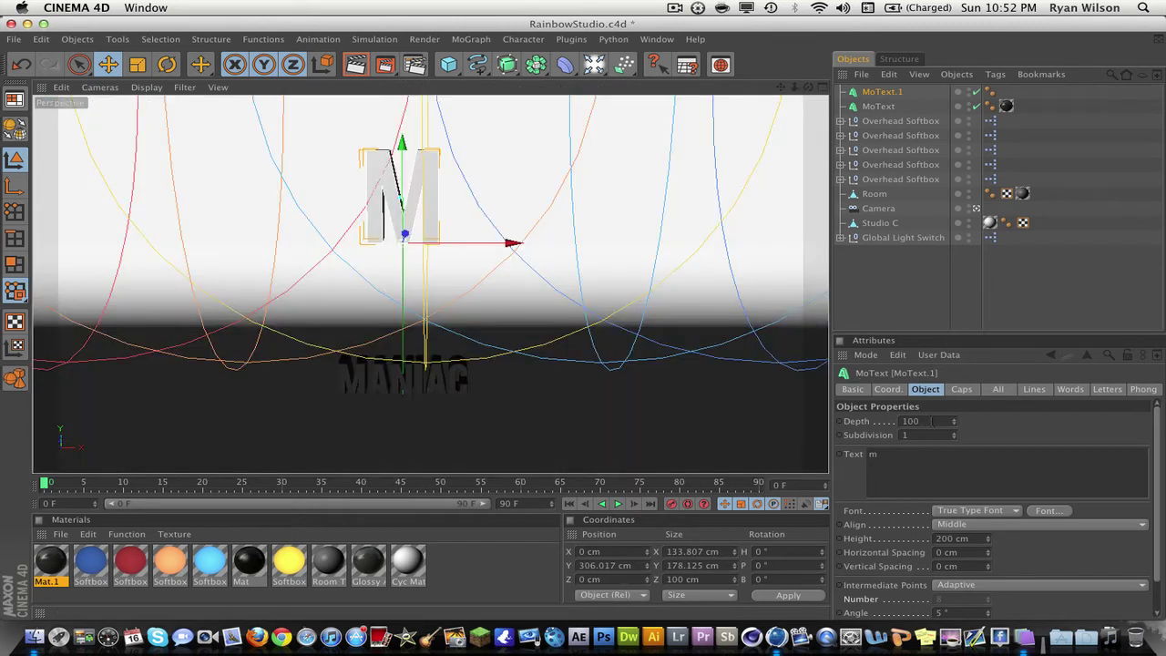
{"action": "left_click", "coordinate": [910, 421]}
{"action": "type", "text": "120"}
{"action": "key", "text": "Return"}
Step: Scale the M up to about 197 × 262 cm, then move it slightly lower and right
{"action": "left_click", "coordinate": [825, 88]}
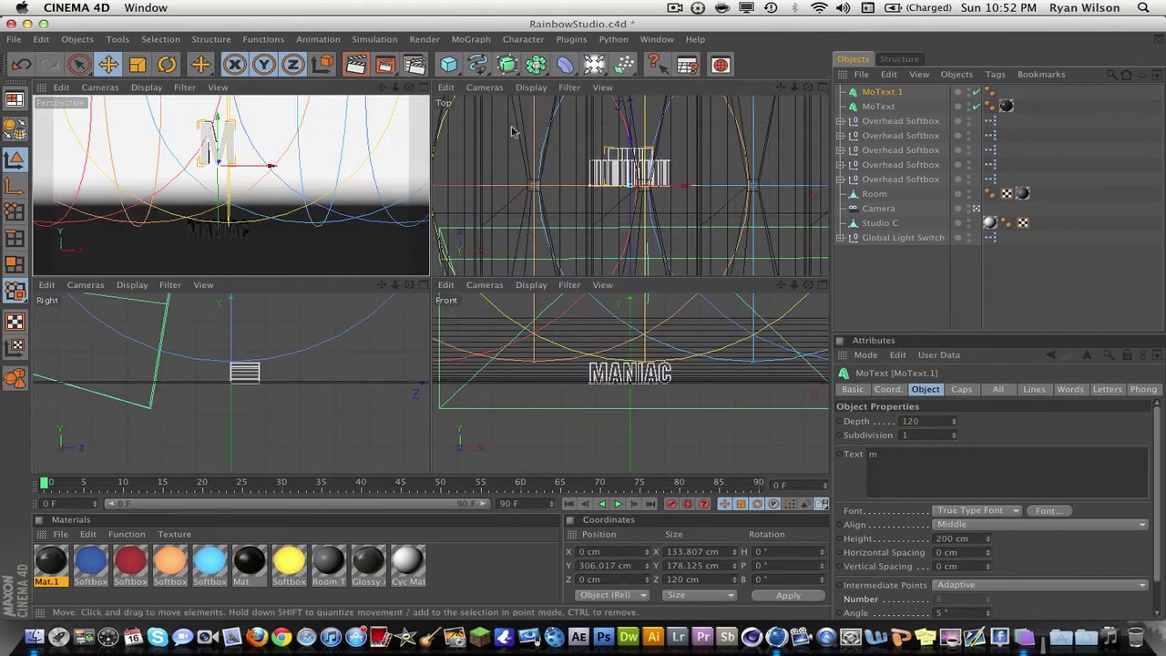
{"action": "left_click", "coordinate": [422, 86]}
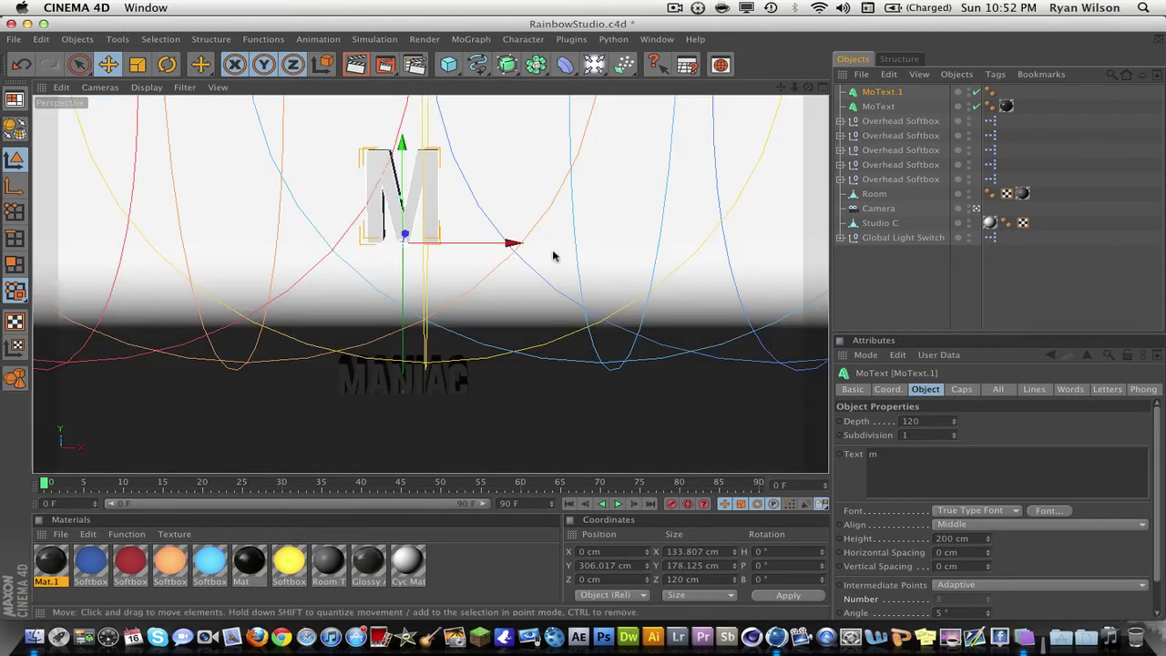
{"action": "key", "text": "t"}
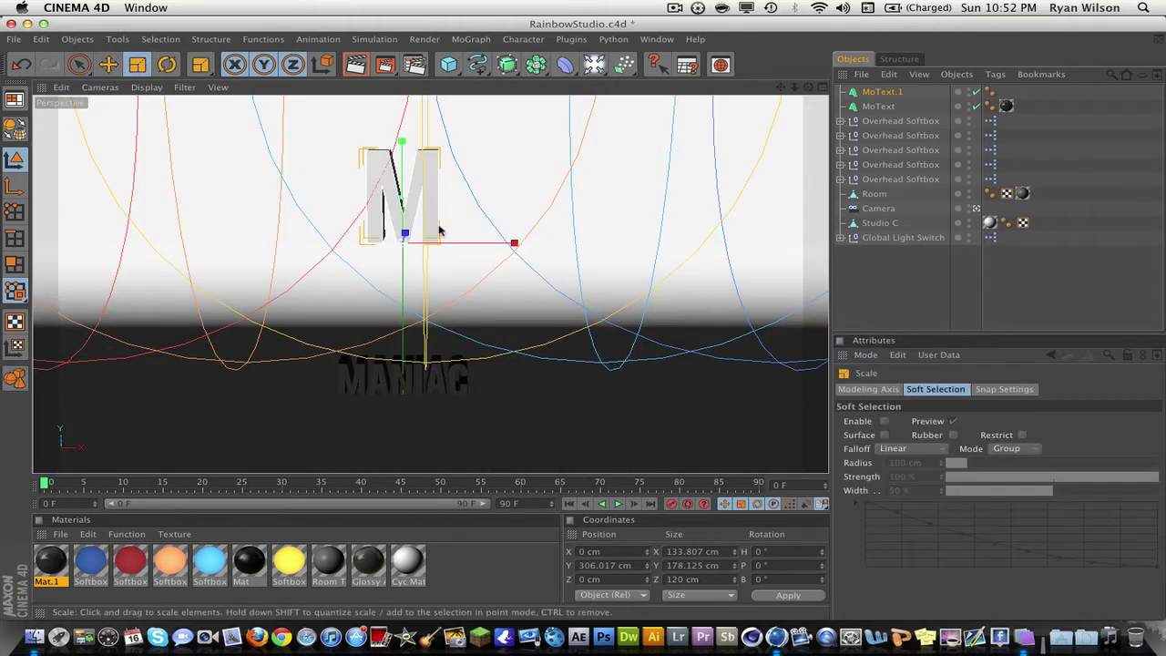
{"action": "left_click_drag", "start_coordinate": [417, 248], "coordinate": [157, 99]}
{"action": "left_click", "coordinate": [108, 64]}
{"action": "left_click_drag", "start_coordinate": [401, 144], "coordinate": [410, 162]}
{"action": "left_click_drag", "start_coordinate": [511, 256], "coordinate": [516, 256]}
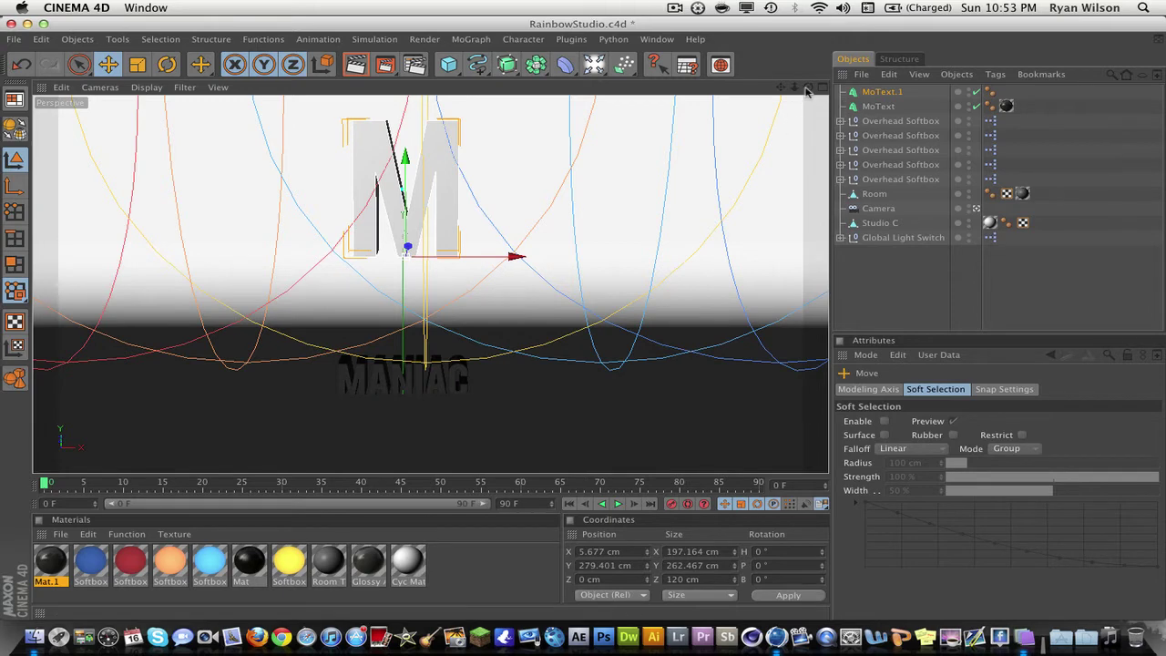
Step: Move the perspective view closer to the M and MANIAC letters
{"action": "mouse_move", "coordinate": [809, 87]}
{"action": "left_mouse_down"}
{"action": "mouse_move", "coordinate": [788, 79]}
{"action": "mouse_move", "coordinate": [785, 94]}
{"action": "mouse_move", "coordinate": [807, 95]}
{"action": "mouse_move", "coordinate": [782, 94]}
{"action": "mouse_move", "coordinate": [785, 106]}
{"action": "mouse_move", "coordinate": [794, 93]}
{"action": "left_mouse_up"}
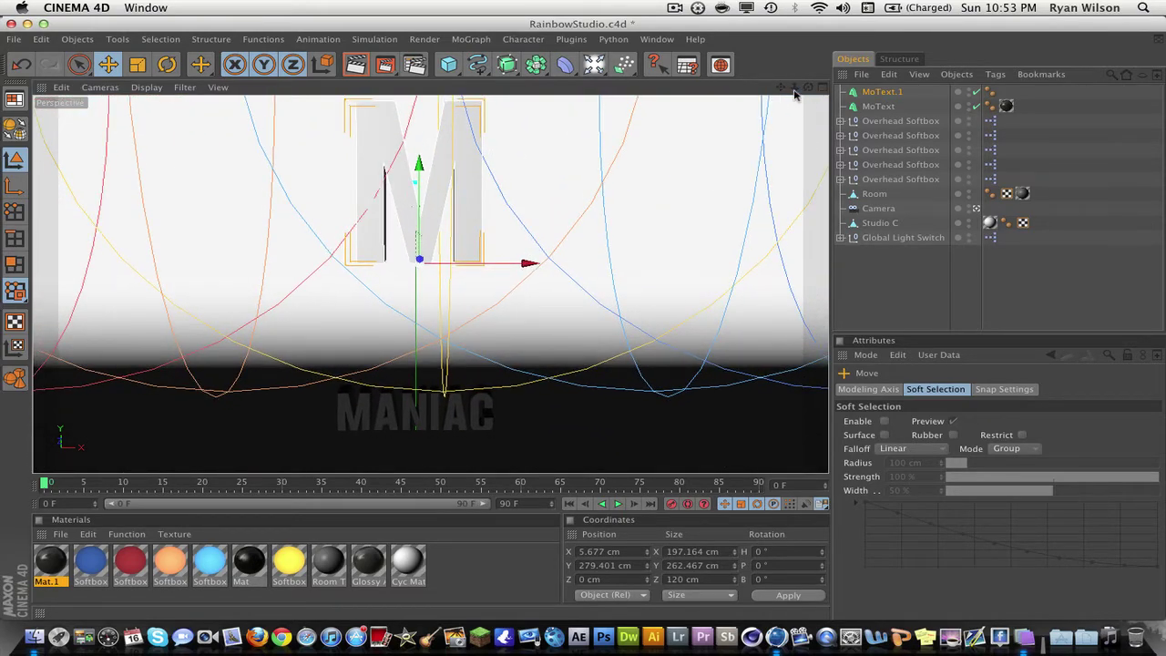
Step: Set both the front and back caps of the M to Fillet Cap
{"action": "left_click", "coordinate": [880, 94]}
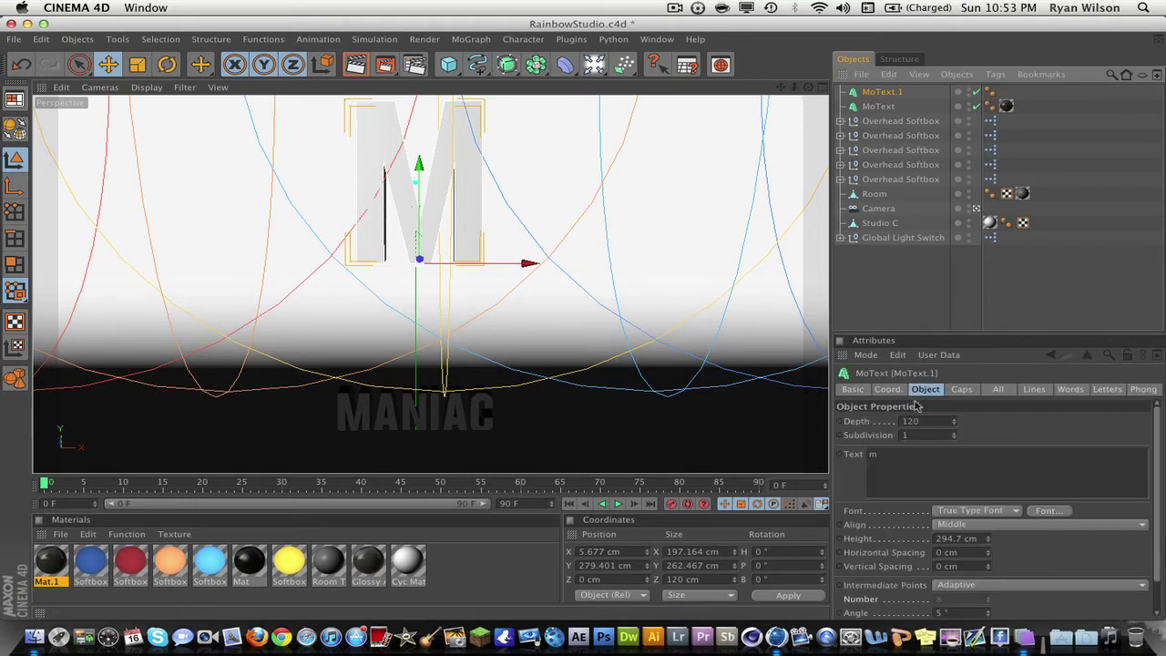
{"action": "left_click", "coordinate": [959, 392]}
{"action": "left_click", "coordinate": [964, 422]}
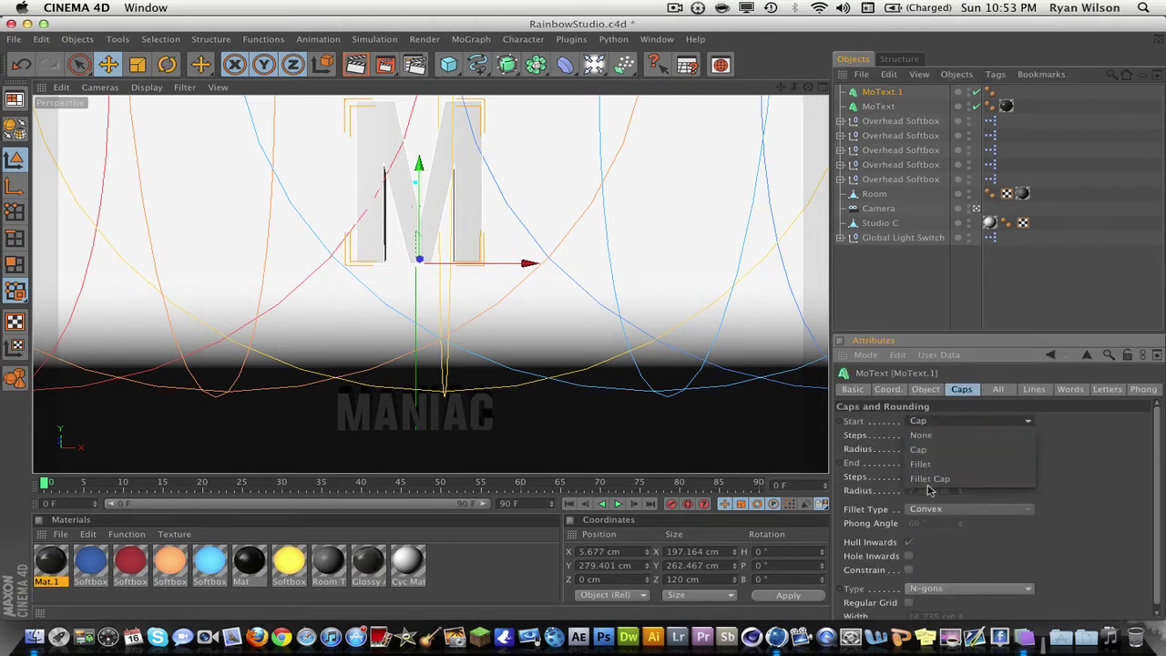
{"action": "left_click", "coordinate": [929, 491]}
{"action": "left_click", "coordinate": [943, 463]}
{"action": "left_click", "coordinate": [939, 520]}
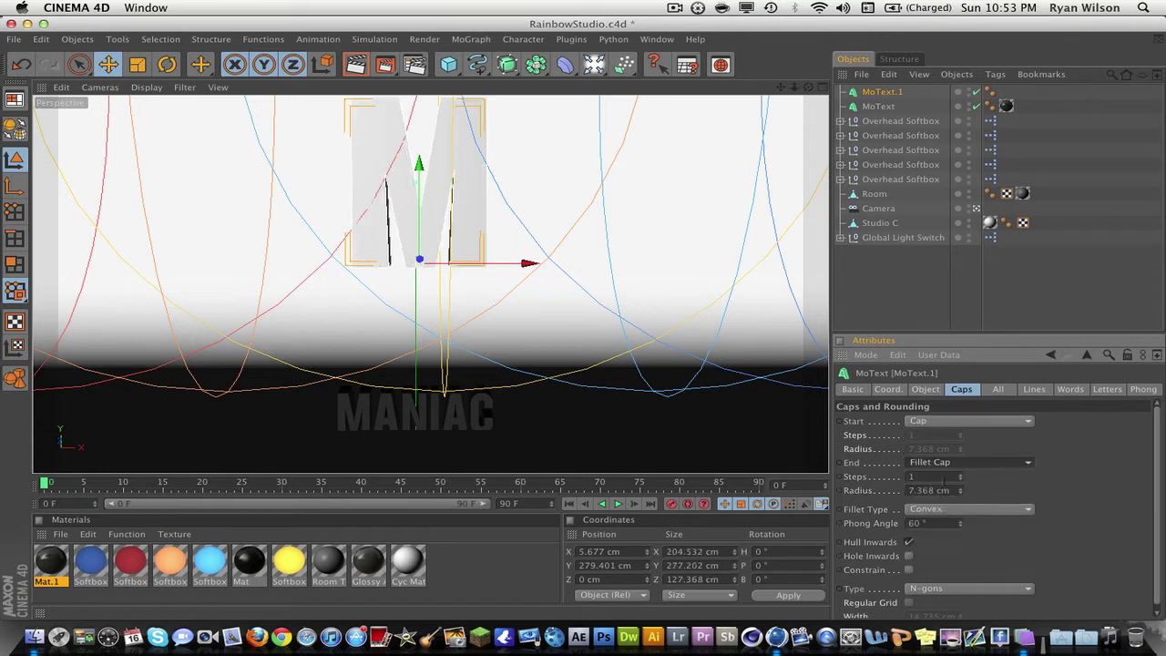
{"action": "left_click", "coordinate": [949, 422]}
{"action": "left_click", "coordinate": [938, 480]}
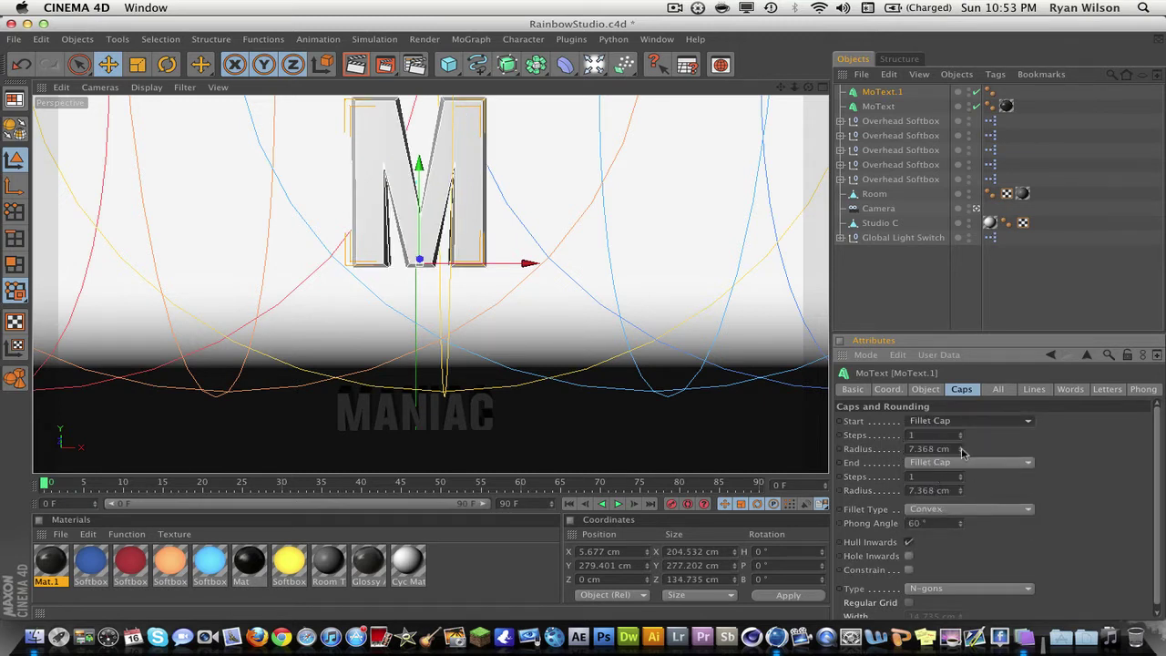
Step: Keep the fillet radius at 7.368 cm and raise the cap steps to 5
{"action": "left_click", "coordinate": [960, 446]}
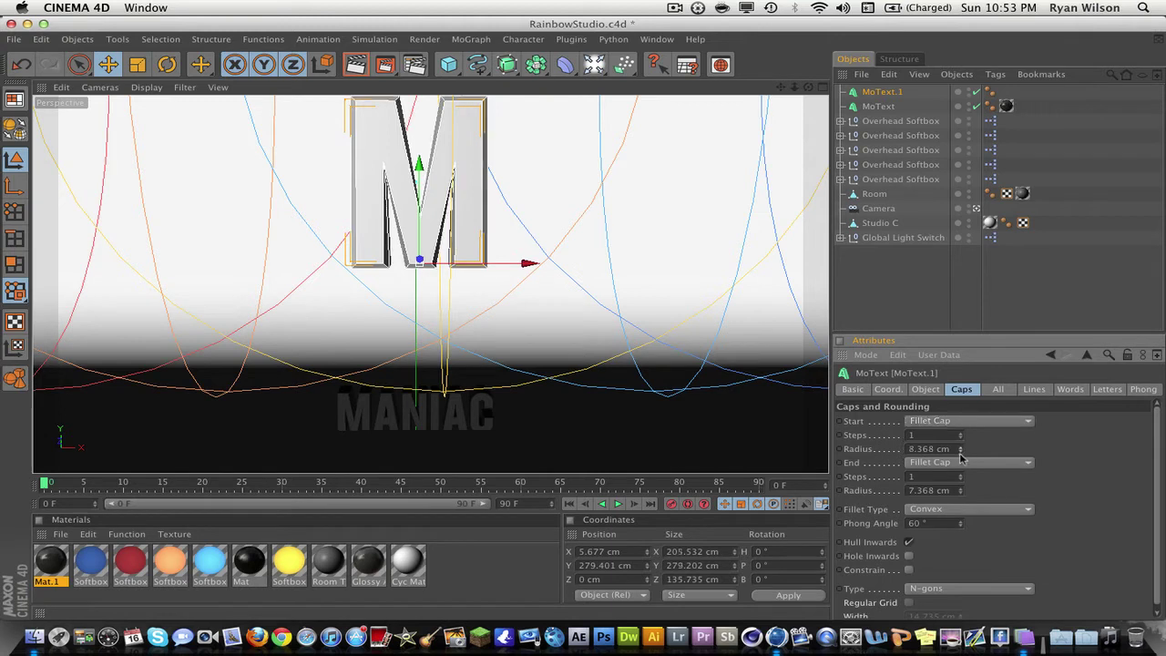
{"action": "left_click", "coordinate": [961, 452]}
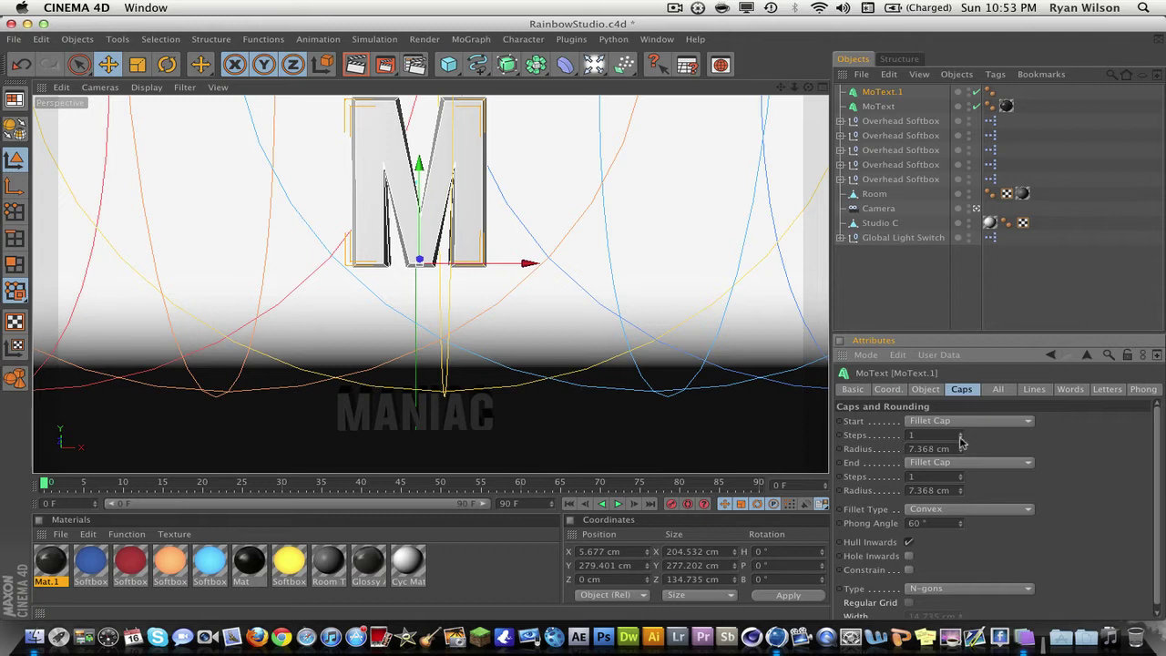
{"action": "left_click", "coordinate": [961, 435]}
{"action": "left_click", "coordinate": [962, 436]}
{"action": "left_click", "coordinate": [961, 435]}
{"action": "left_click", "coordinate": [962, 436]}
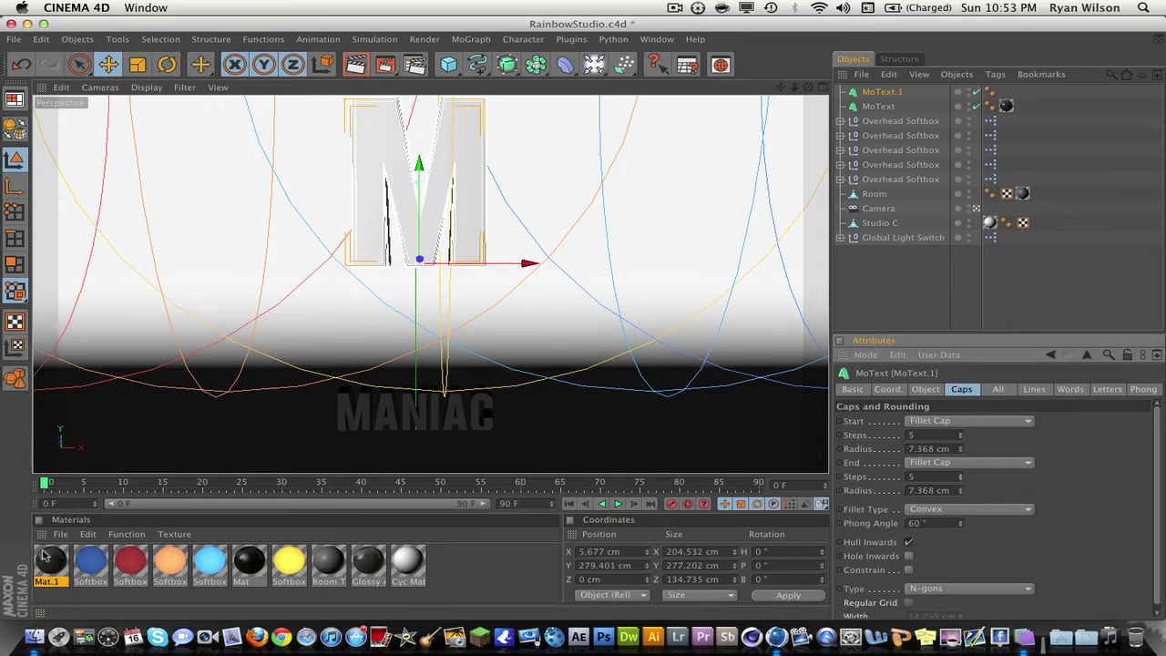
Step: Apply dark Mat.1 to the M, raise MANIAC to Y 5.989 cm, and start a viewport render
{"action": "left_click_drag", "start_coordinate": [50, 574], "coordinate": [358, 152]}
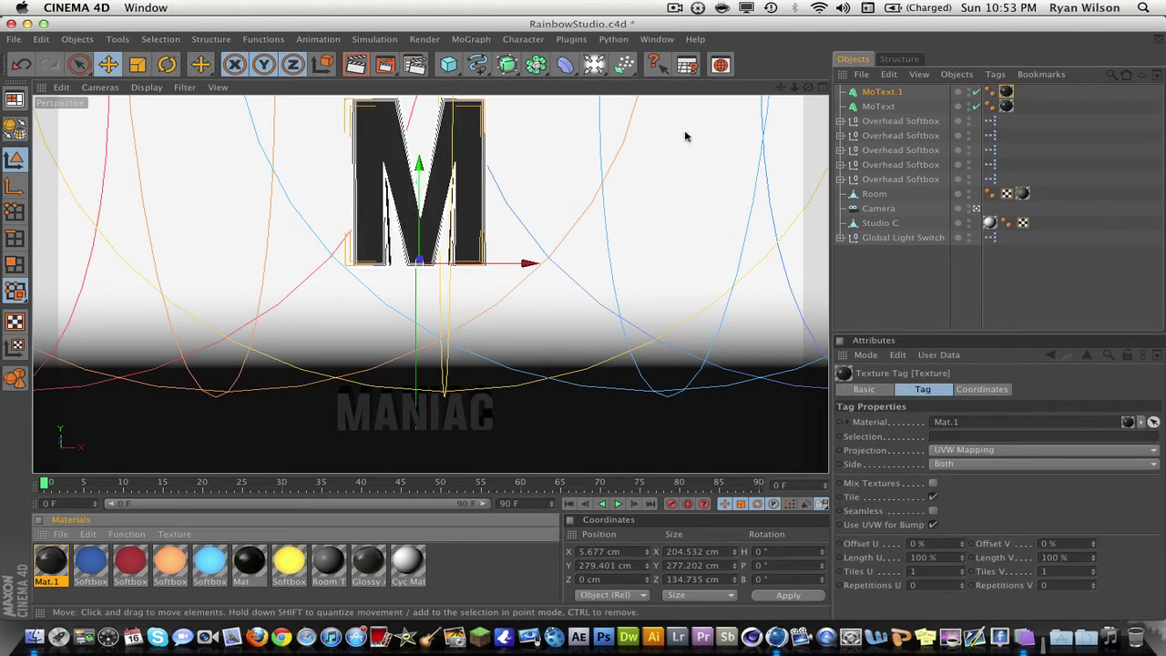
{"action": "left_click", "coordinate": [876, 106]}
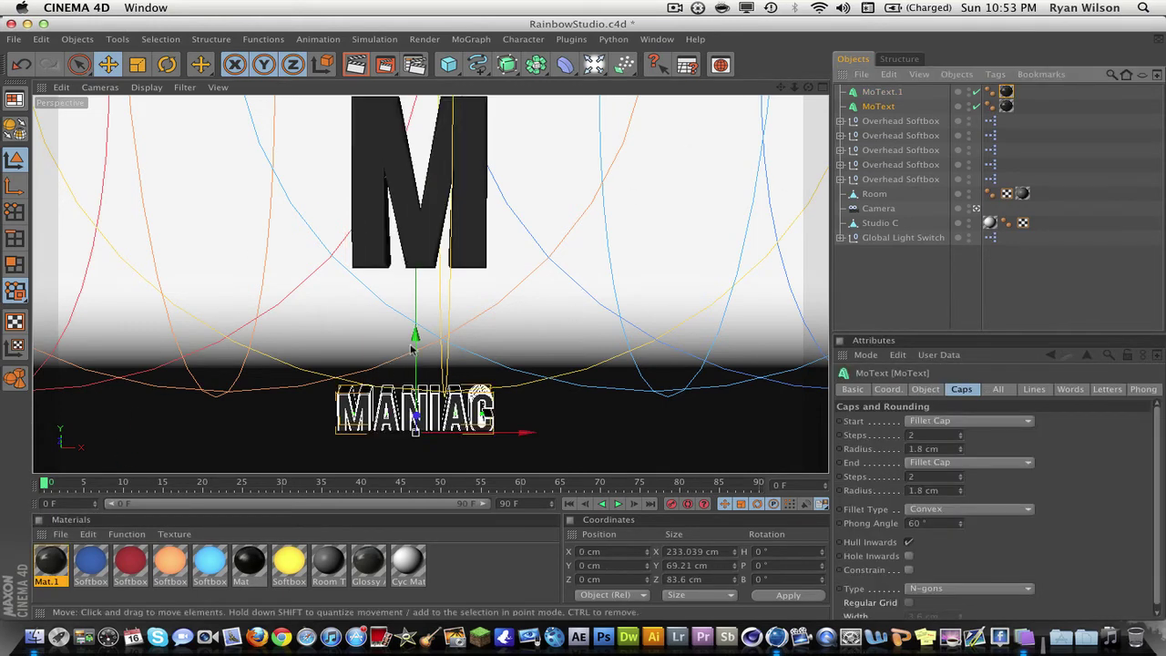
{"action": "left_click_drag", "start_coordinate": [414, 346], "coordinate": [415, 339]}
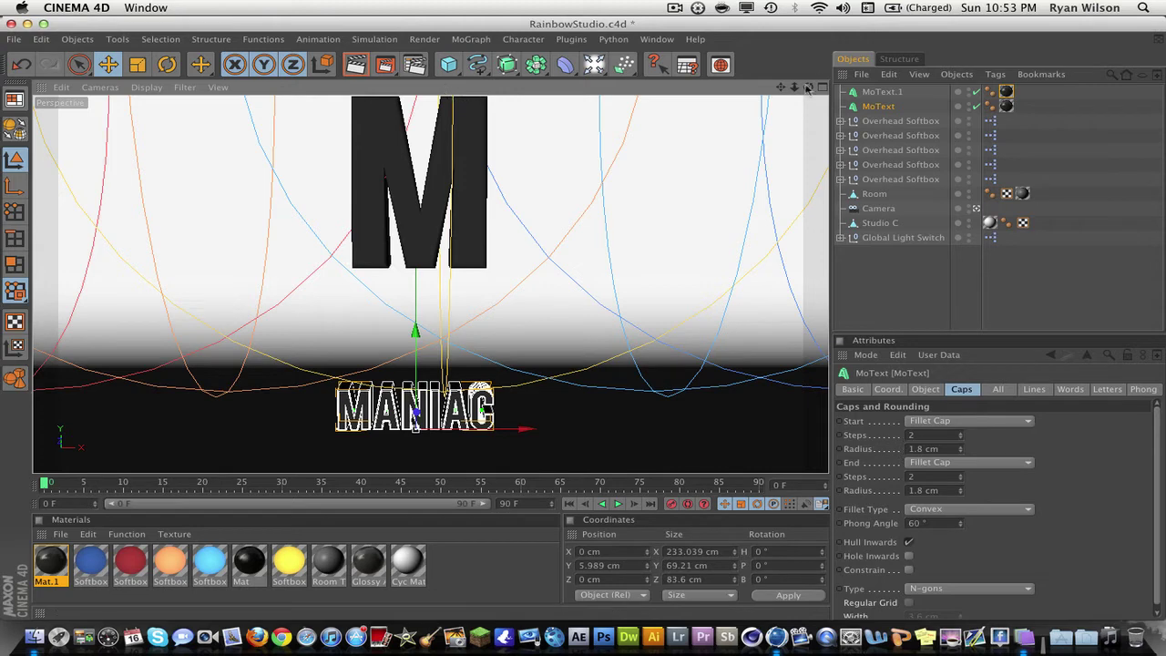
{"action": "left_click_drag", "start_coordinate": [794, 88], "coordinate": [641, 6]}
{"action": "key", "text": "super+r"}
Step: Let the viewport render finish, showing the dark M above MANIAC on the orange-to-blue backdrop
{"action": "left_click", "coordinate": [675, 7]}
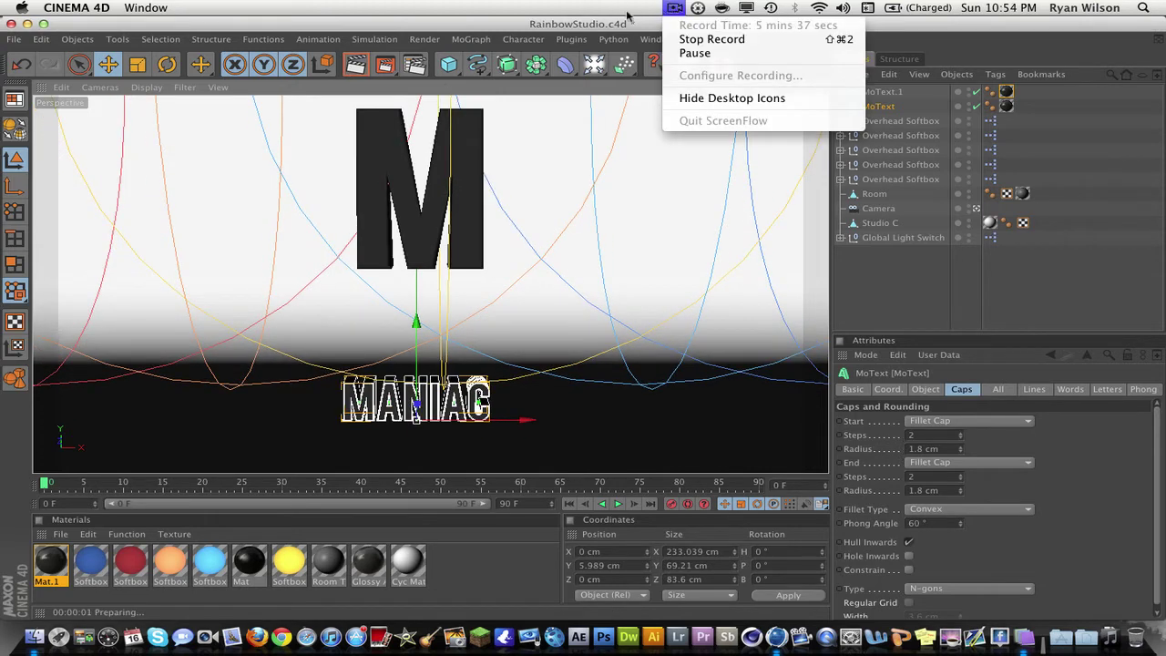
{"action": "left_click", "coordinate": [562, 9]}
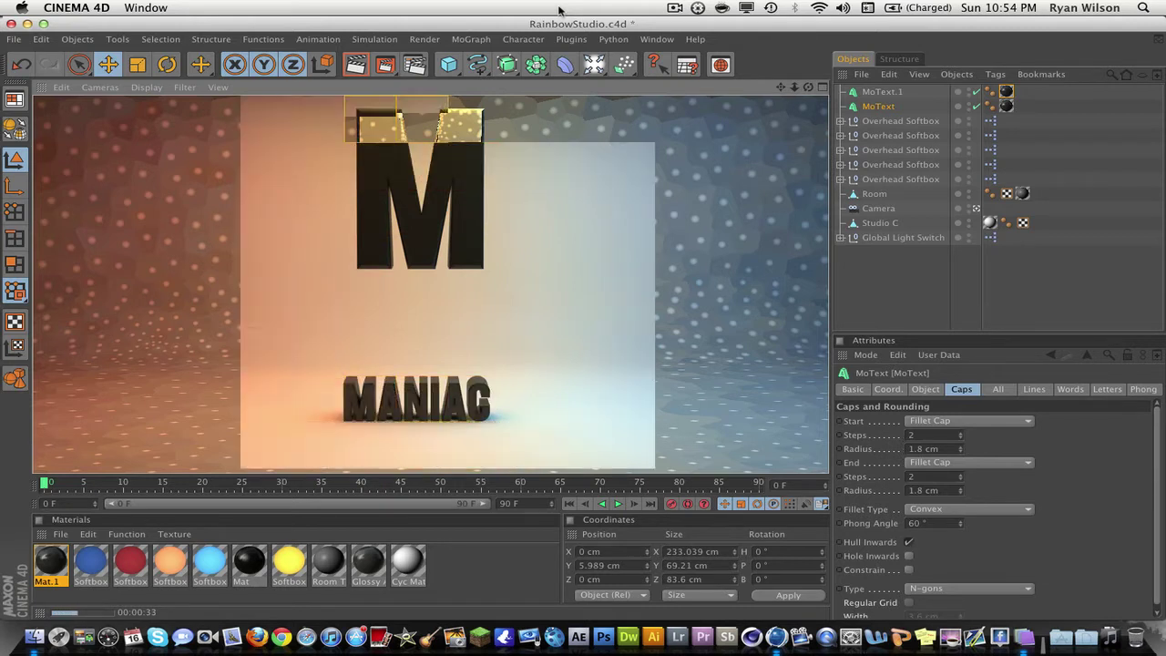
{"action": "left_click", "coordinate": [771, 7]}
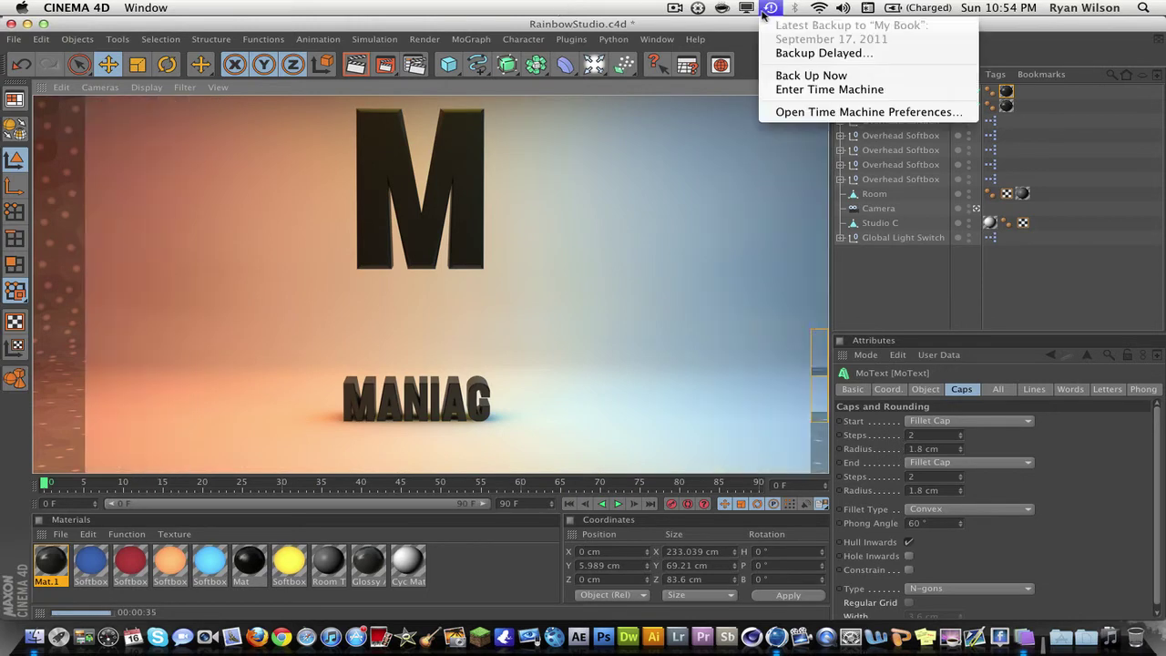
{"action": "left_click", "coordinate": [665, 52]}
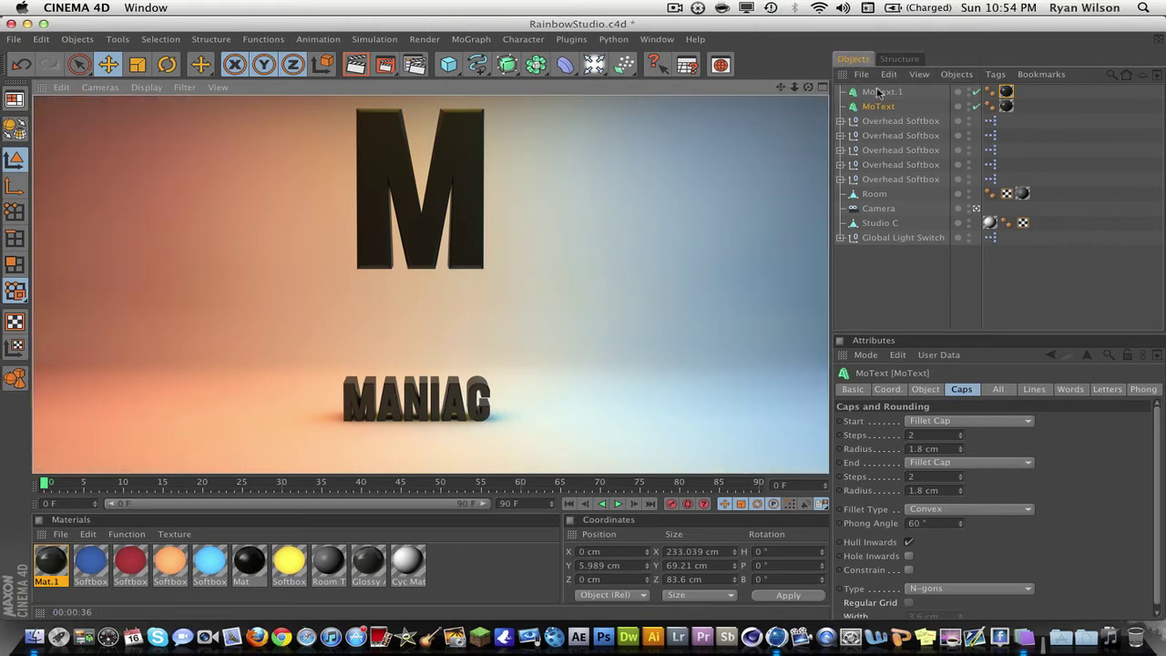
{"action": "left_click", "coordinate": [878, 93]}
{"action": "left_click", "coordinate": [167, 66]}
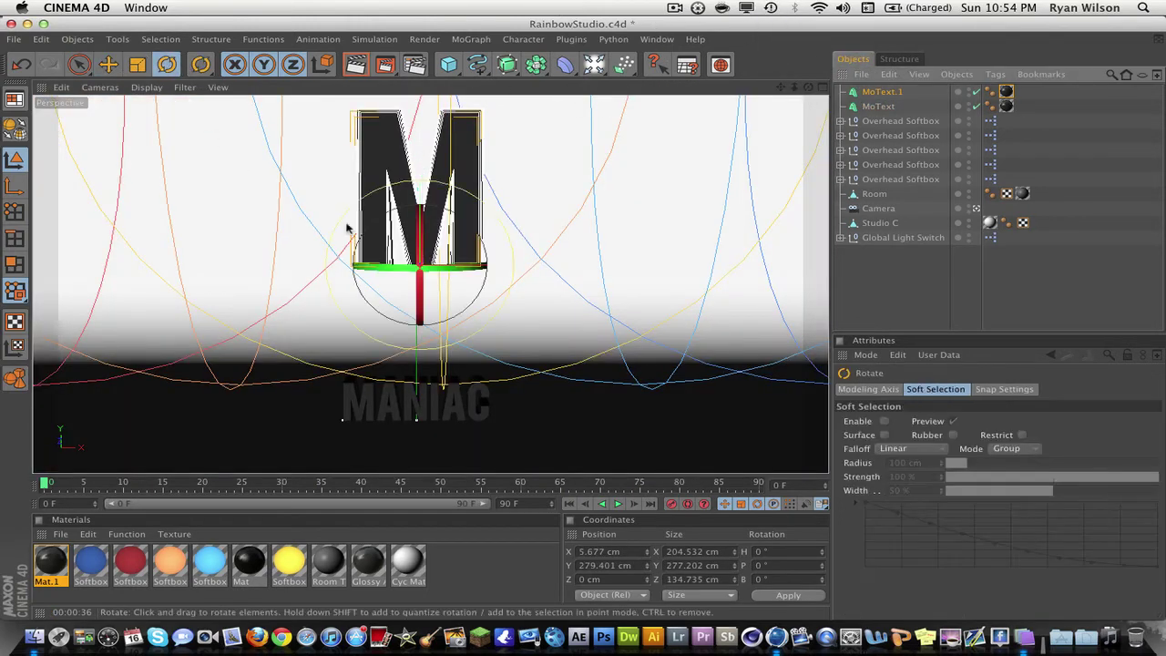
{"action": "left_click_drag", "start_coordinate": [358, 265], "coordinate": [323, 267]}
{"action": "key", "text": "super+z"}
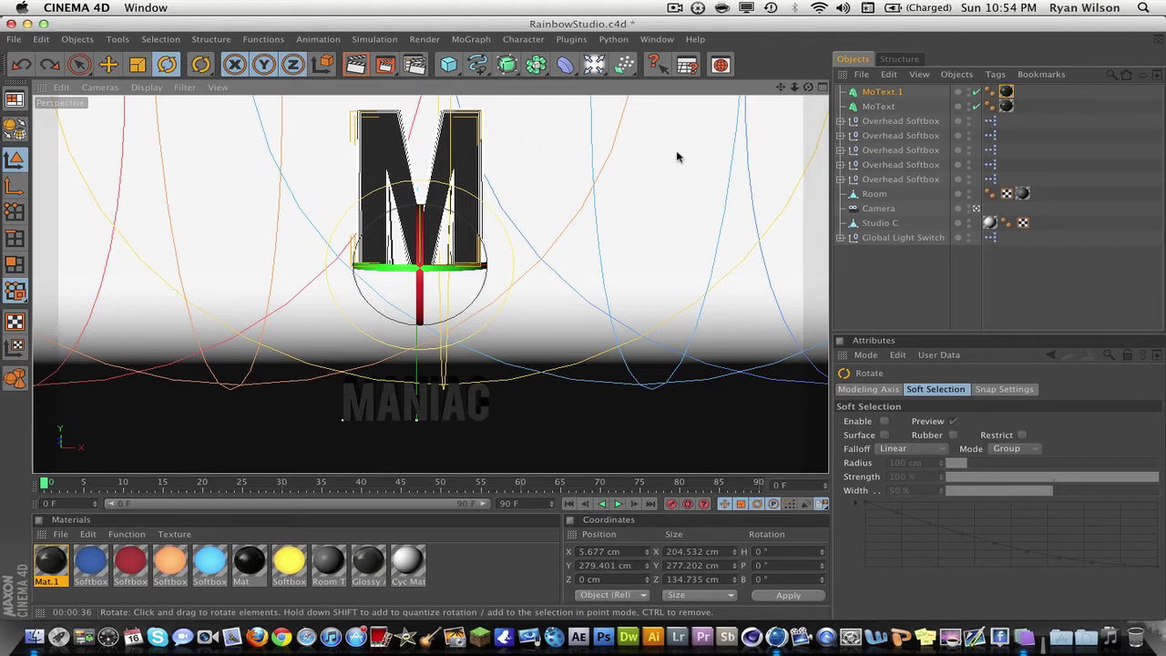
{"action": "left_click", "coordinate": [896, 95]}
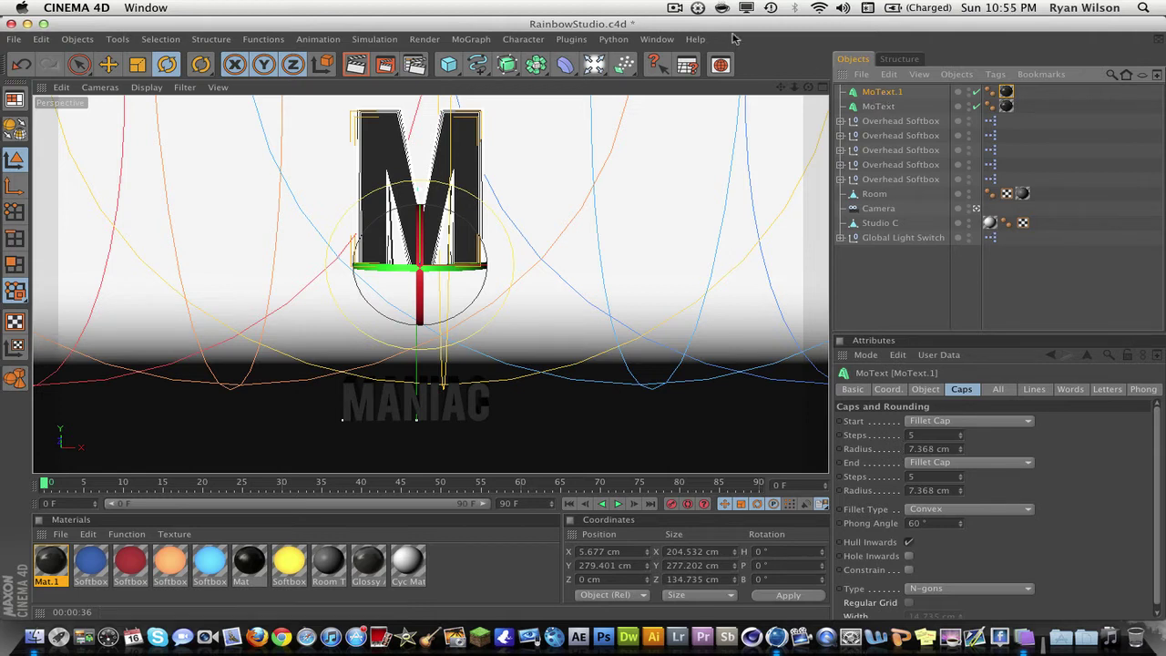
{"action": "left_click", "coordinate": [675, 7]}
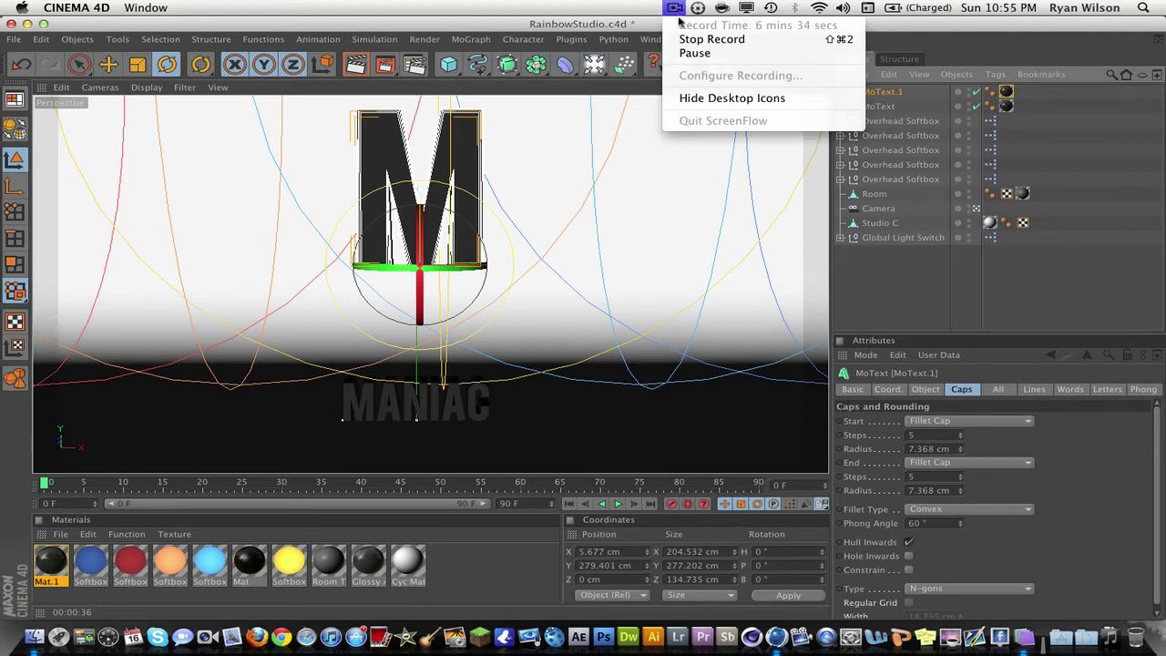
{"action": "left_click", "coordinate": [904, 92]}
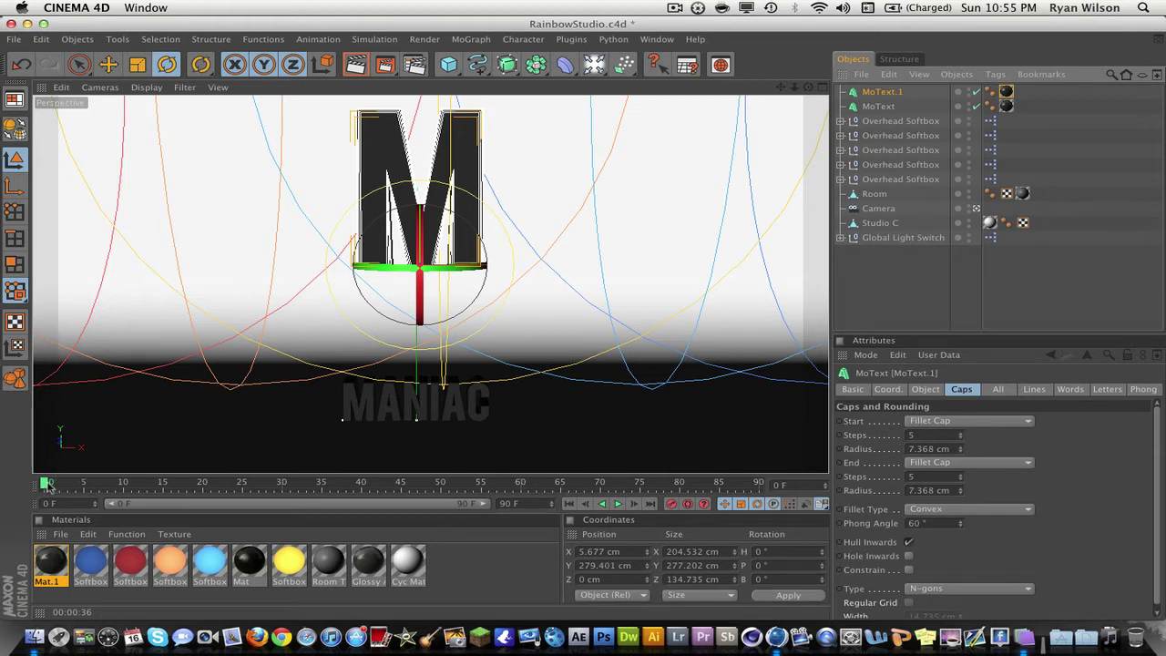
Step: Scrub the timeline, then at frame 0 turn the M slightly on its heading and play it
{"action": "left_click_drag", "start_coordinate": [45, 486], "coordinate": [124, 494]}
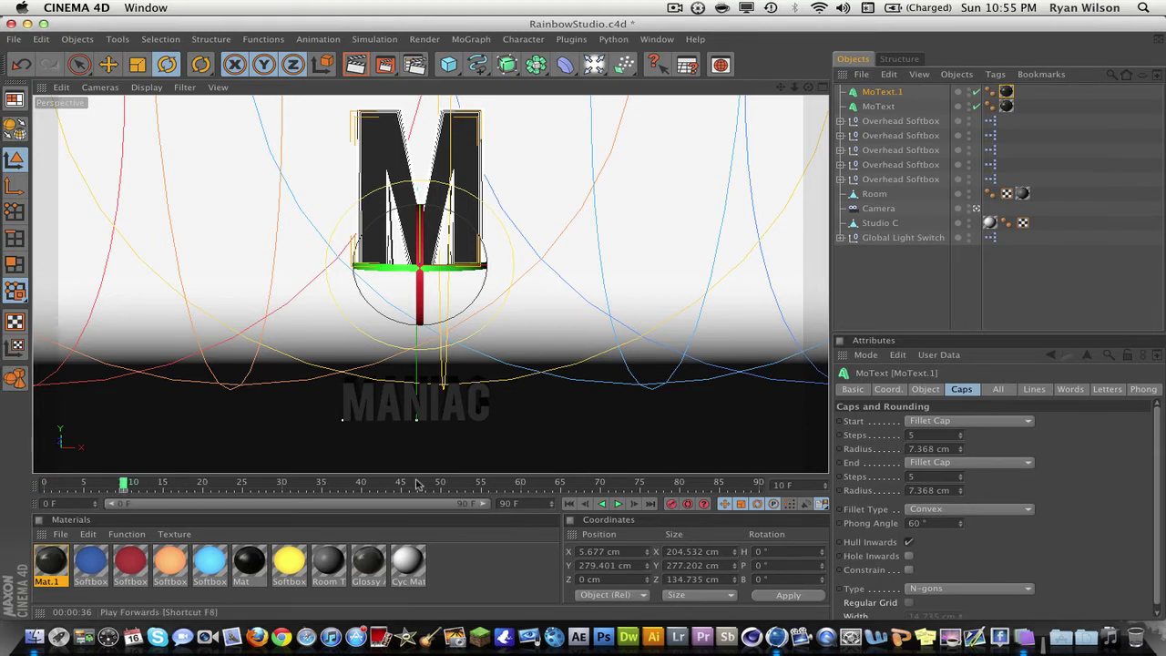
{"action": "left_click_drag", "start_coordinate": [125, 490], "coordinate": [27, 485]}
{"action": "left_click_drag", "start_coordinate": [360, 273], "coordinate": [364, 273]}
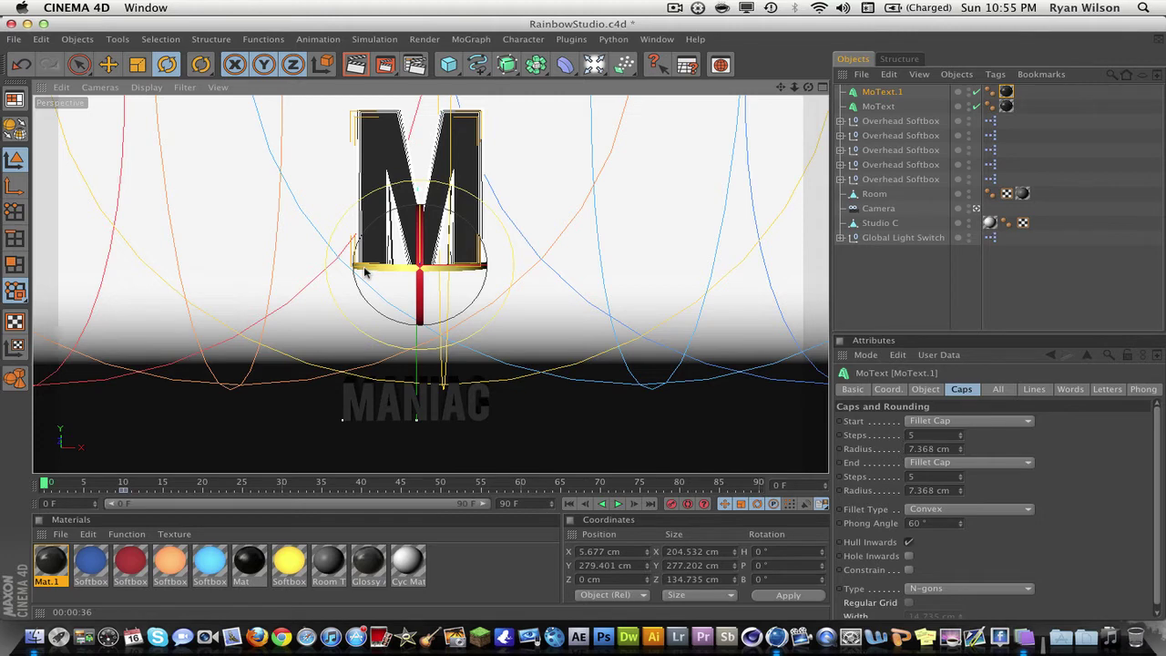
{"action": "left_click_drag", "start_coordinate": [365, 272], "coordinate": [173, 248]}
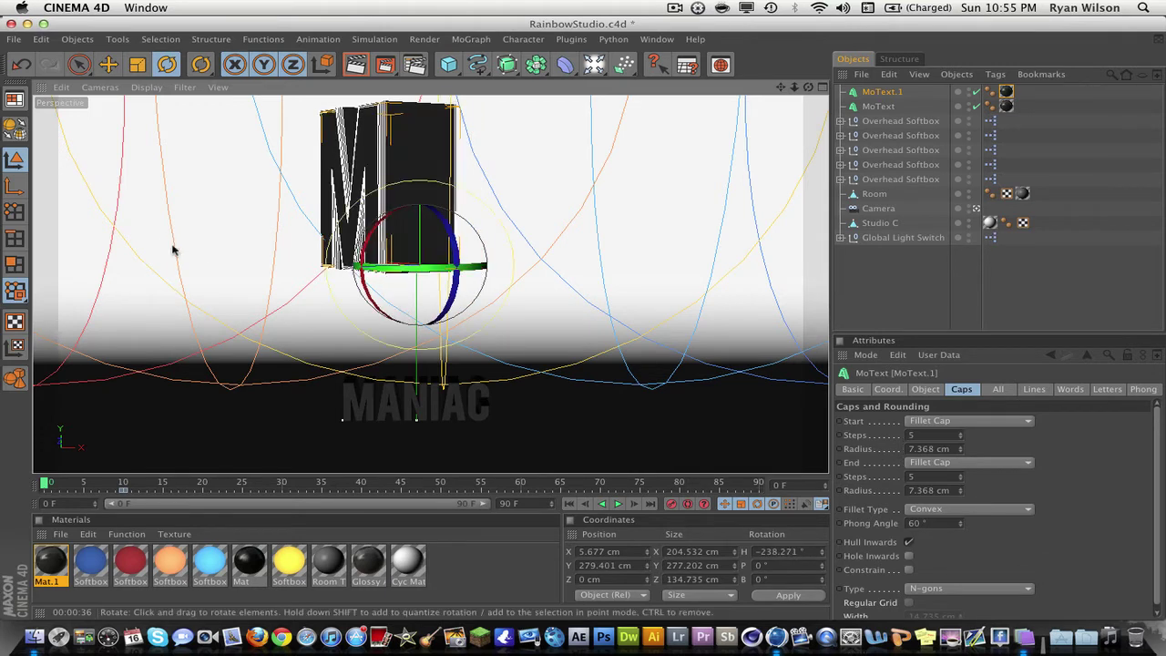
{"action": "left_click", "coordinate": [618, 506]}
{"action": "left_click", "coordinate": [618, 505]}
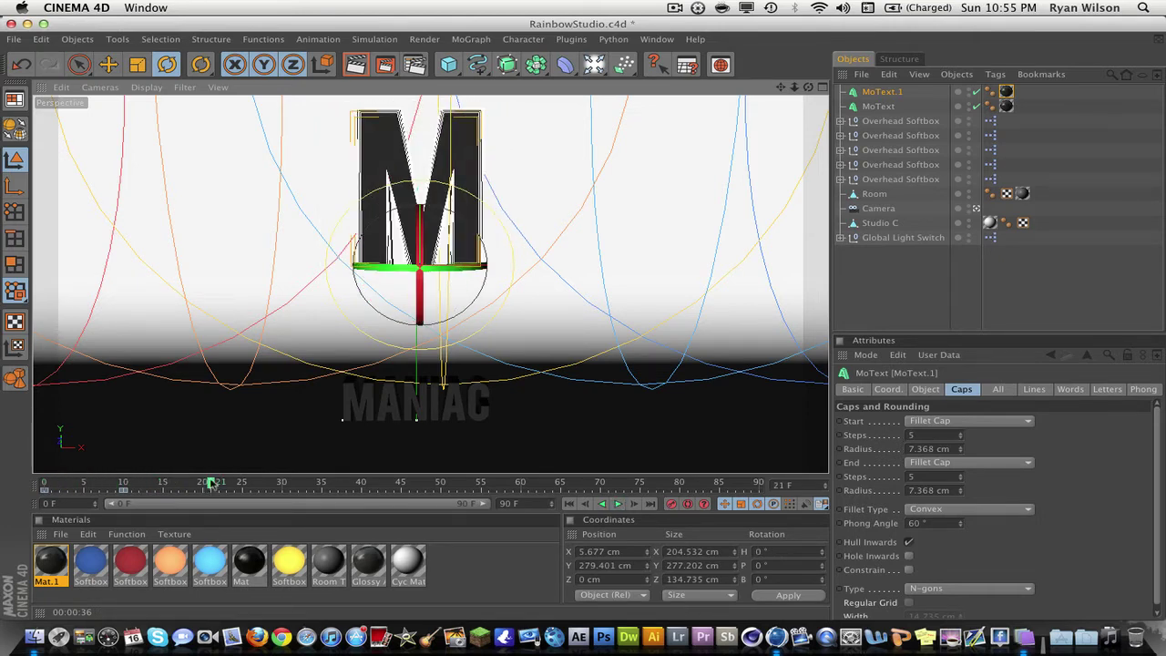
Step: Try larger and smaller starting headings for the M at frame 0, replaying each
{"action": "left_click_drag", "start_coordinate": [209, 483], "coordinate": [45, 483]}
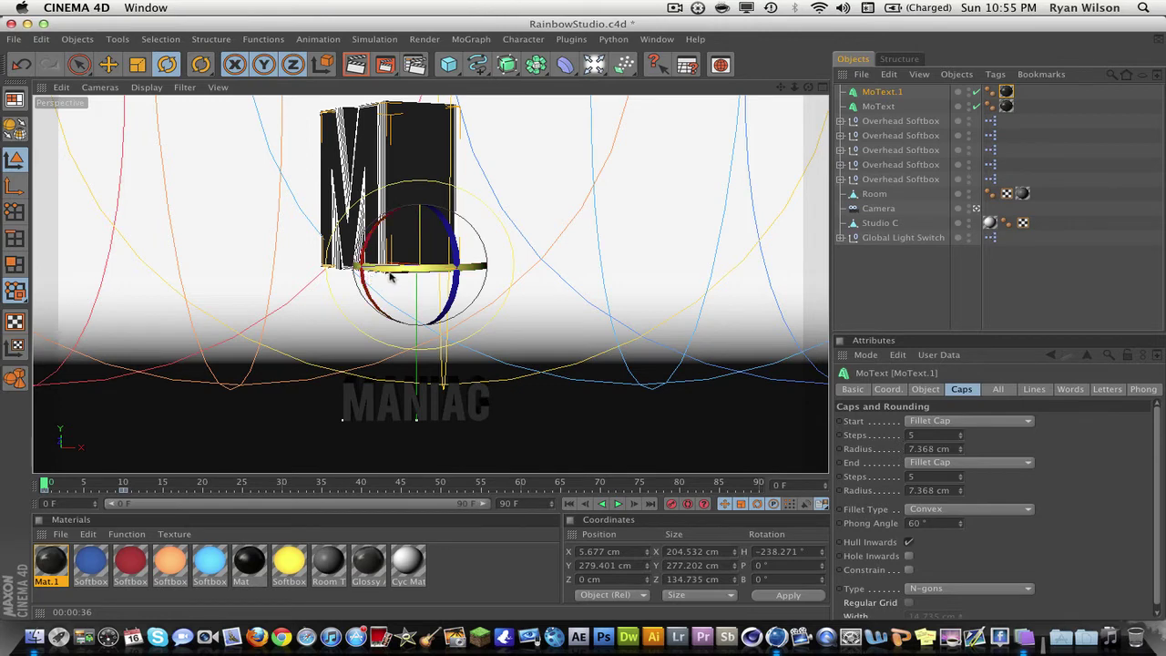
{"action": "left_click_drag", "start_coordinate": [410, 272], "coordinate": [252, 258]}
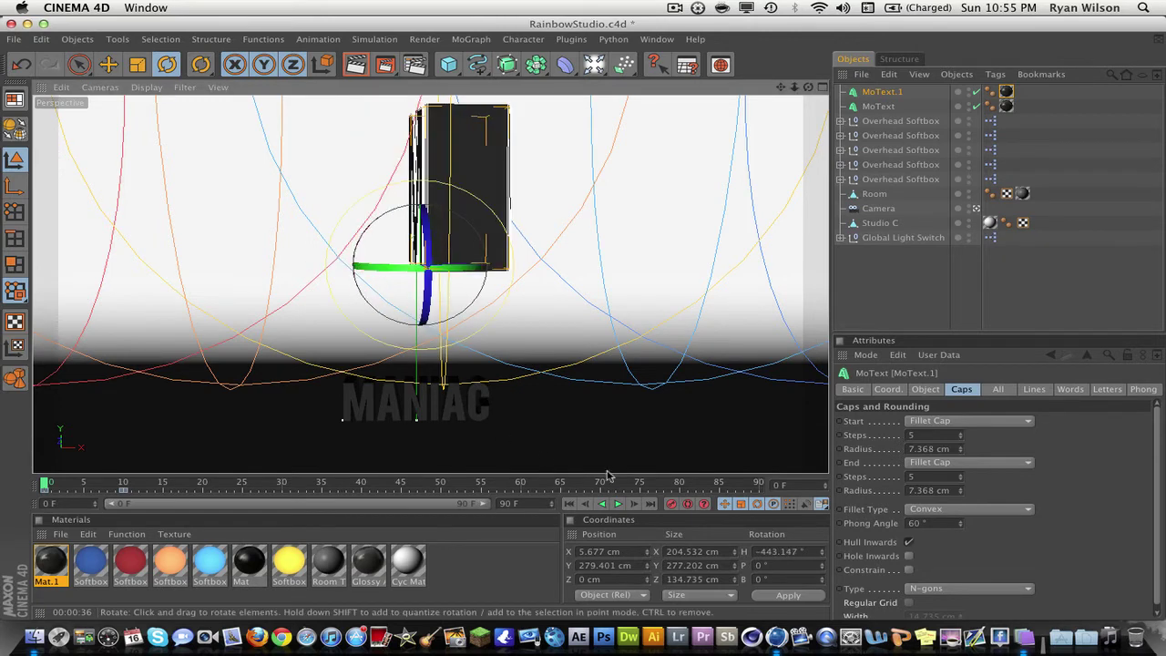
{"action": "left_click", "coordinate": [619, 503]}
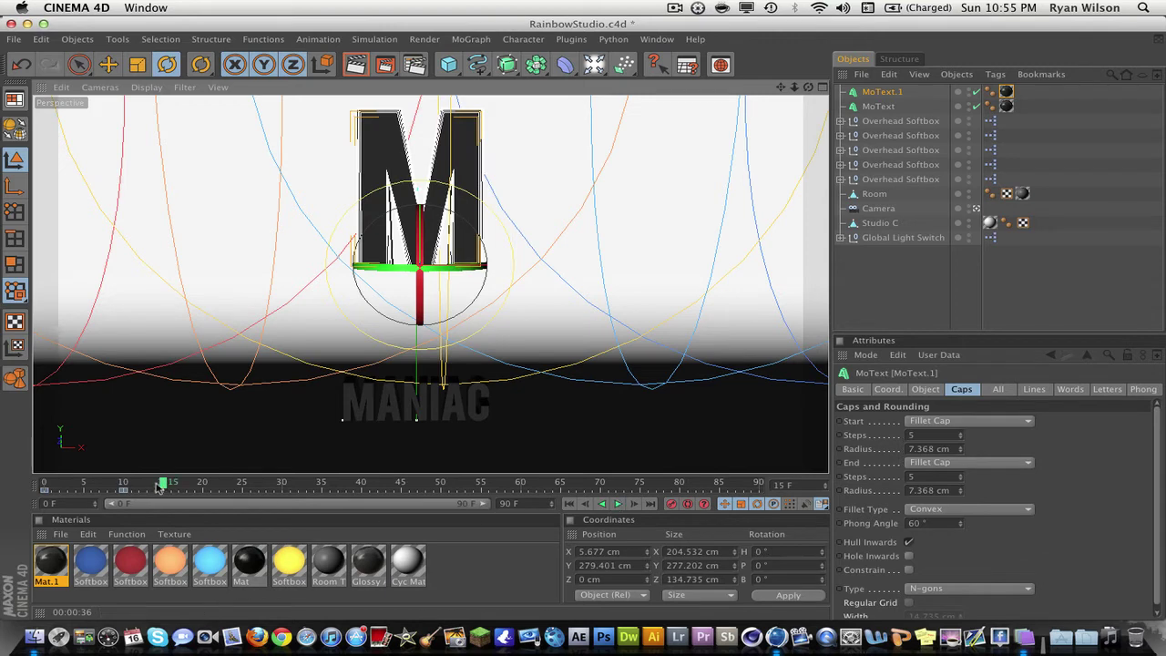
{"action": "left_click_drag", "start_coordinate": [161, 485], "coordinate": [37, 483]}
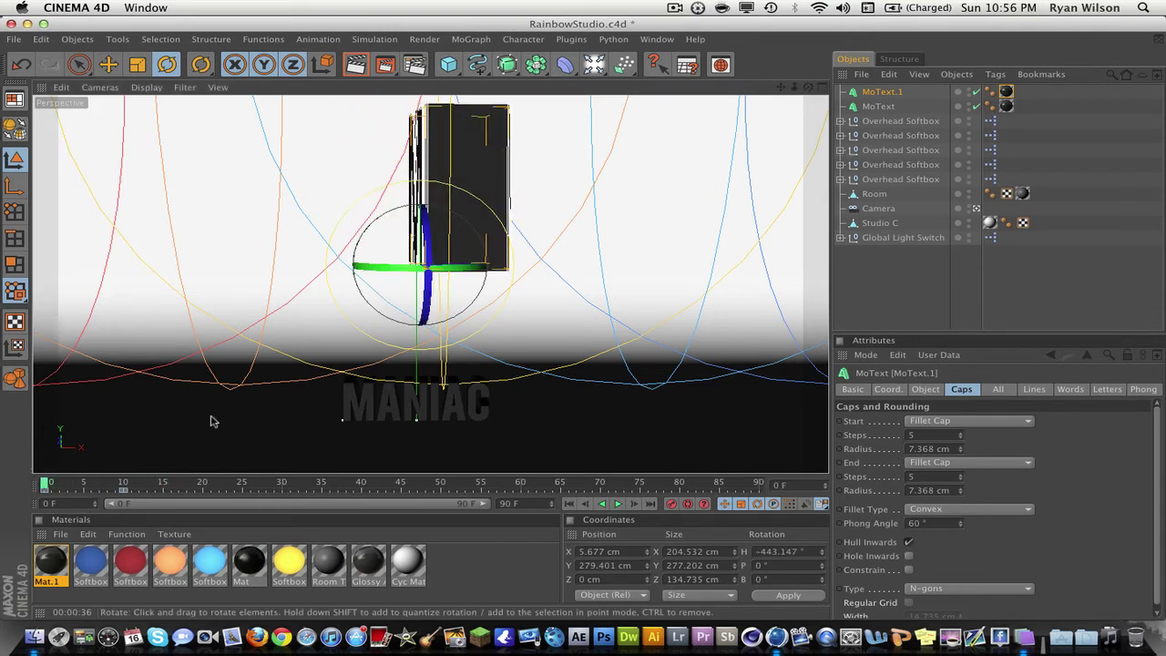
{"action": "left_click_drag", "start_coordinate": [368, 272], "coordinate": [456, 276]}
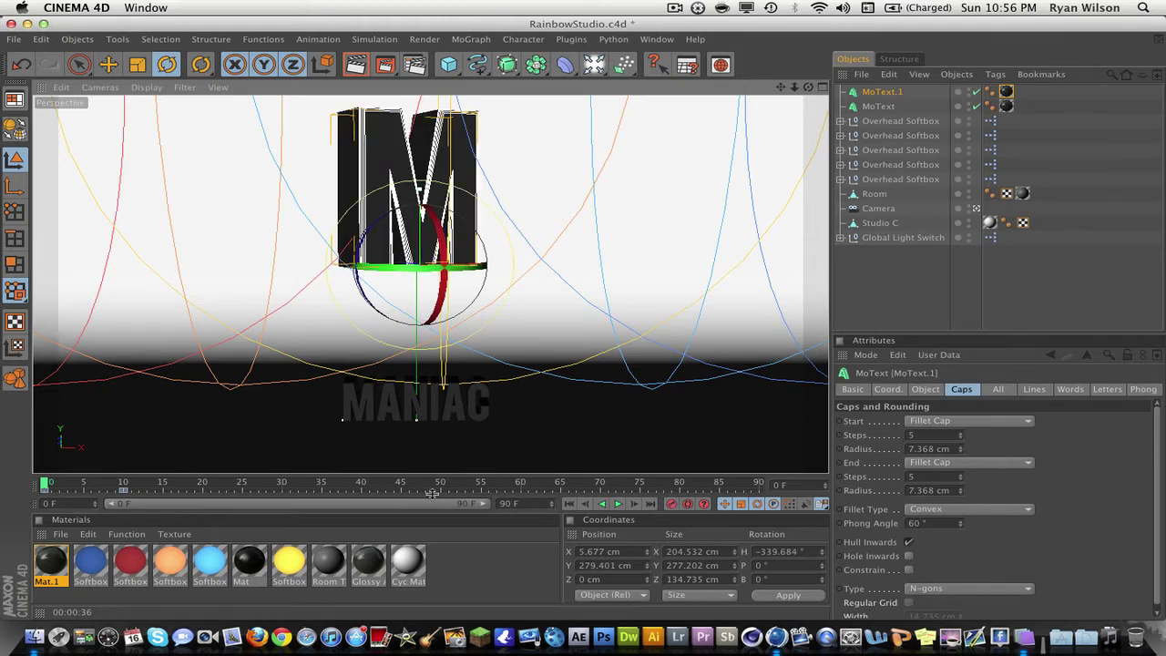
{"action": "left_click", "coordinate": [618, 503]}
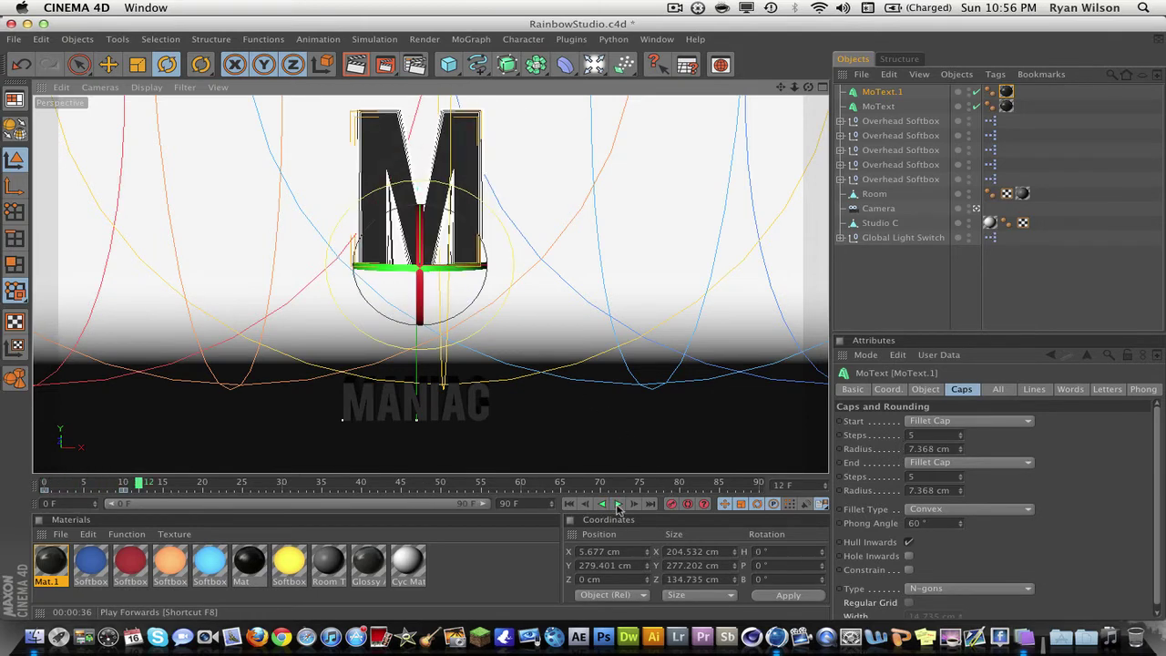
Step: At frame 0, set the M's heading to about -240° and play the spin
{"action": "left_click_drag", "start_coordinate": [143, 483], "coordinate": [43, 483]}
{"action": "left_click_drag", "start_coordinate": [370, 273], "coordinate": [701, 523]}
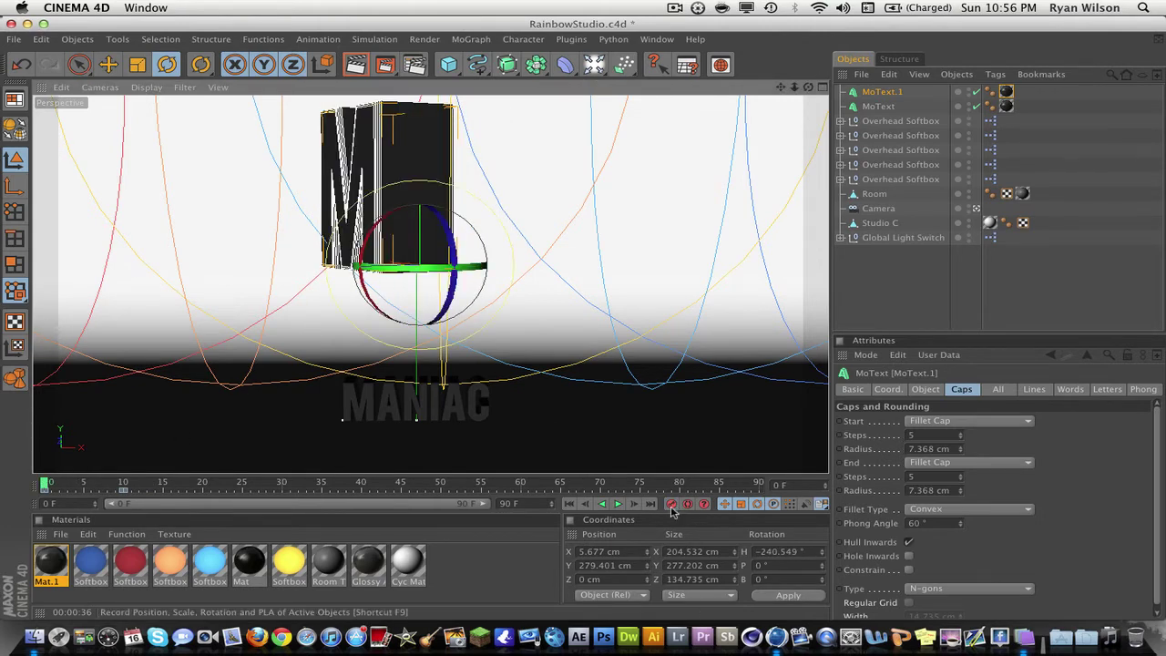
{"action": "left_click", "coordinate": [617, 504]}
{"action": "left_click", "coordinate": [618, 504]}
Step: Scrub and replay the M's spin to judge its current timing
{"action": "left_click_drag", "start_coordinate": [163, 484], "coordinate": [76, 484]}
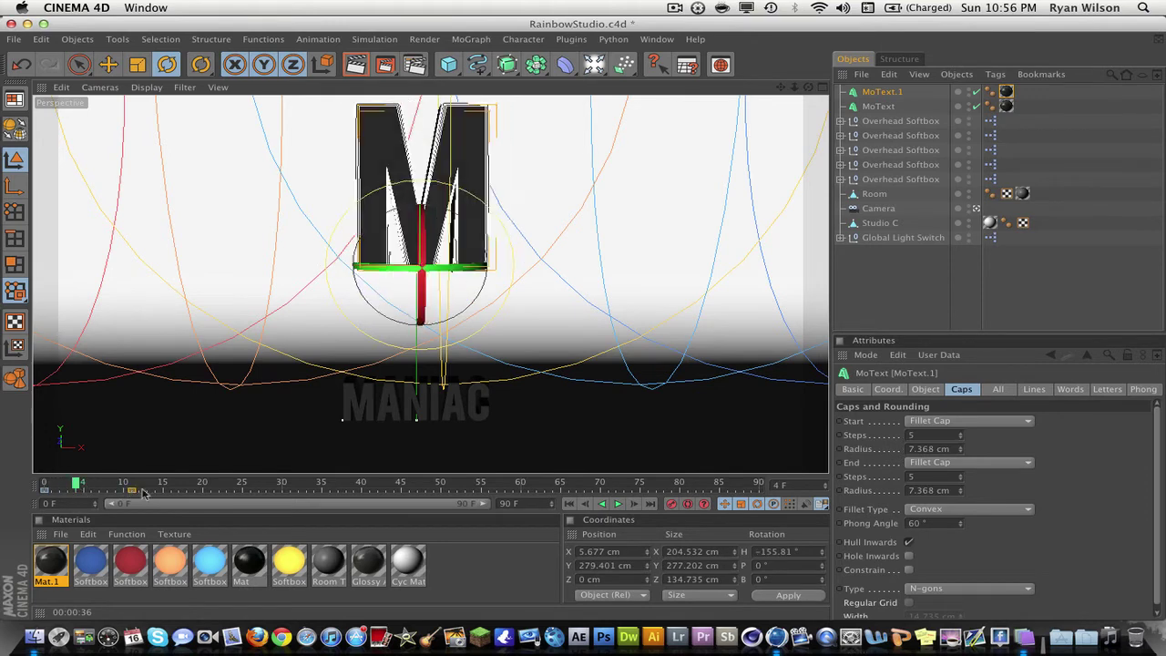
{"action": "left_click", "coordinate": [570, 504]}
{"action": "left_click", "coordinate": [619, 504]}
{"action": "left_click", "coordinate": [619, 503]}
{"action": "left_click_drag", "start_coordinate": [276, 486], "coordinate": [152, 483]}
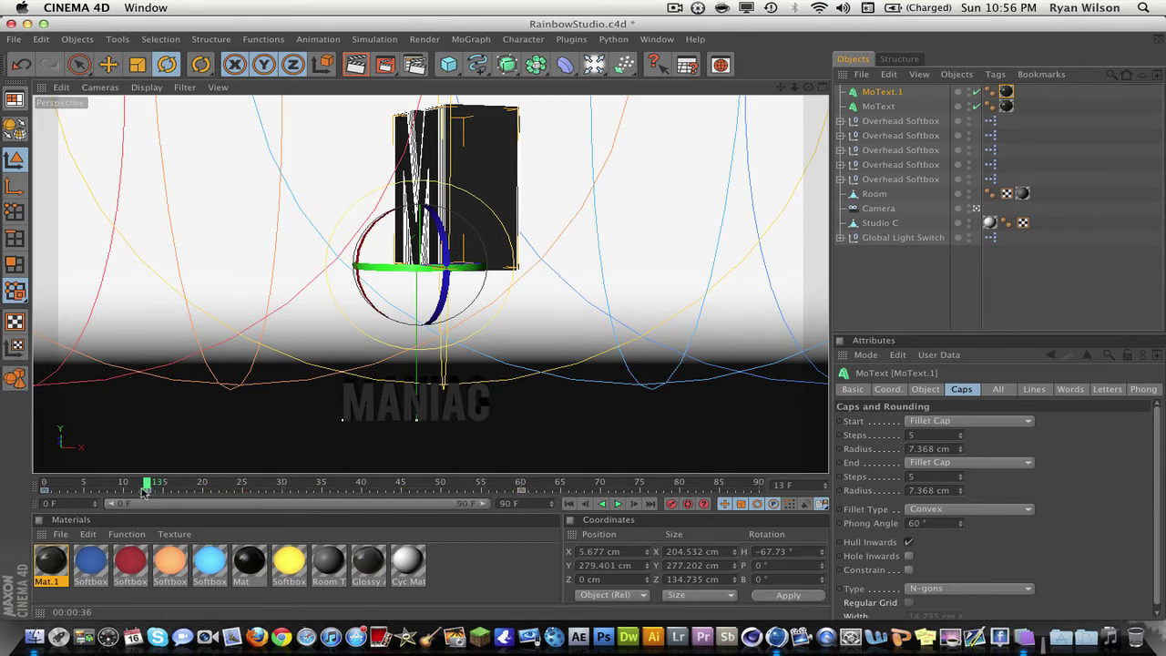
{"action": "left_click_drag", "start_coordinate": [145, 492], "coordinate": [223, 492]}
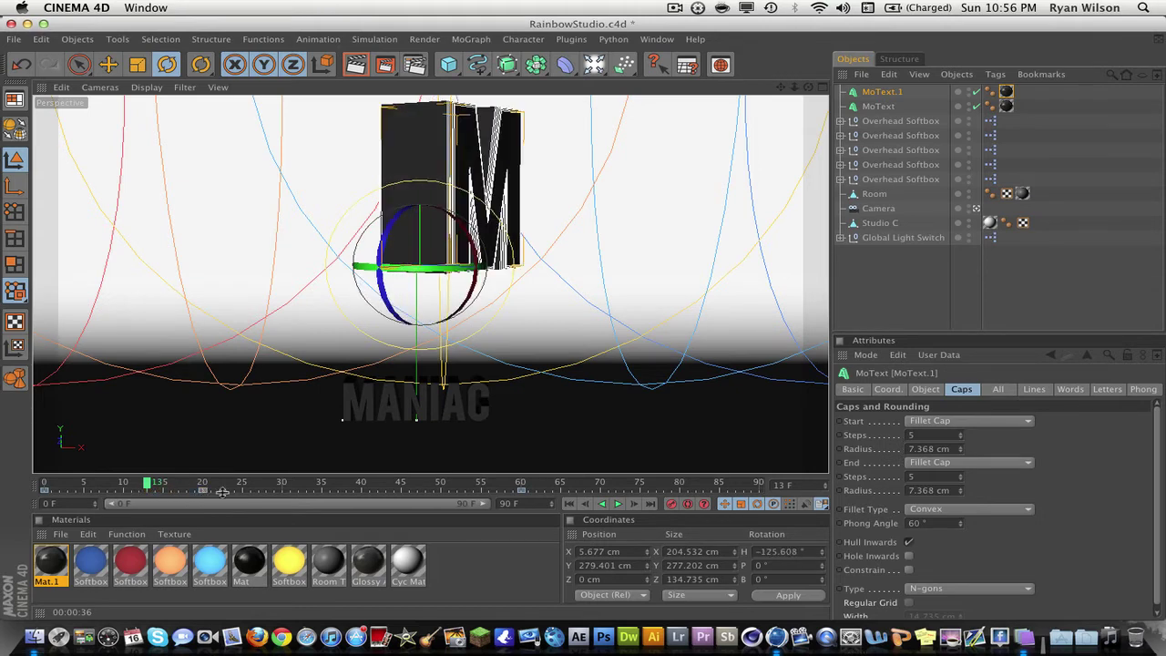
{"action": "left_click", "coordinate": [581, 504]}
{"action": "left_click", "coordinate": [617, 504]}
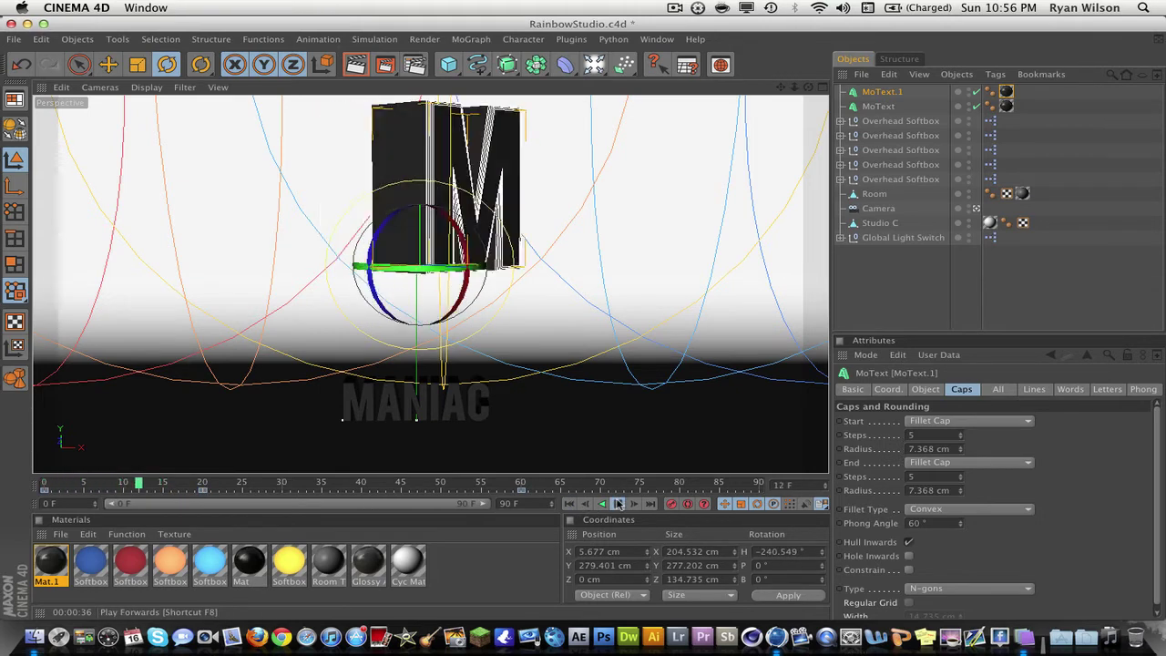
{"action": "left_click", "coordinate": [617, 504]}
Step: Drag the frame-20 spin key to frame 15, then frame 10, replaying after each
{"action": "left_click", "coordinate": [202, 492]}
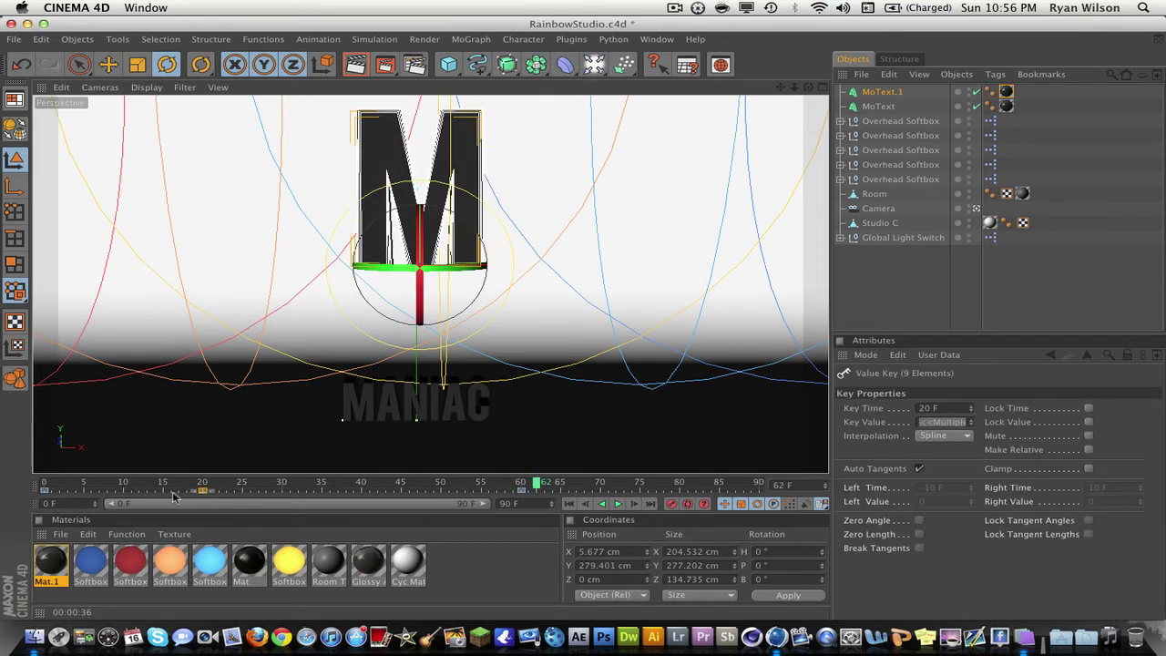
{"action": "left_click_drag", "start_coordinate": [202, 492], "coordinate": [166, 498]}
{"action": "left_click", "coordinate": [567, 504]}
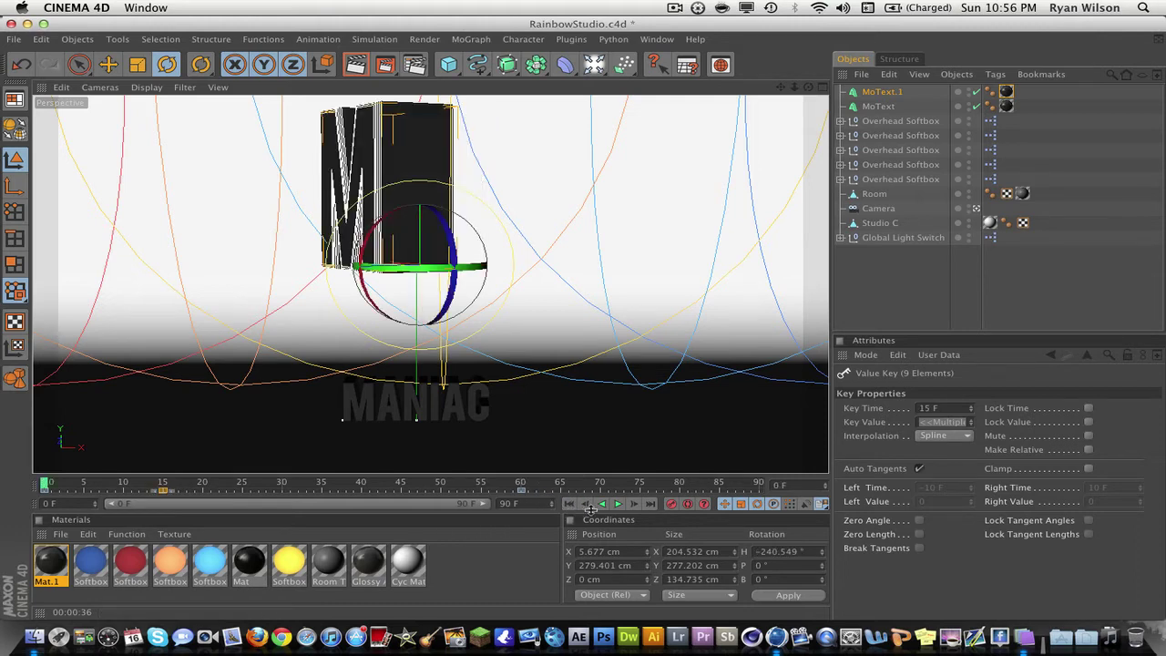
{"action": "left_click", "coordinate": [619, 504]}
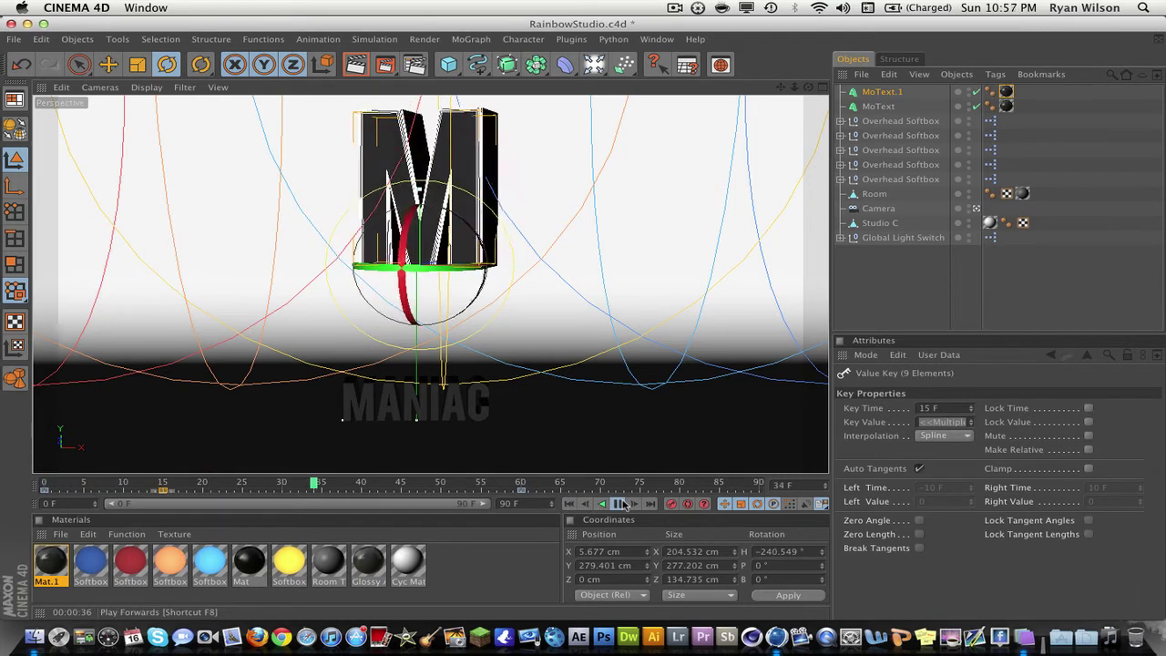
{"action": "left_click", "coordinate": [616, 504]}
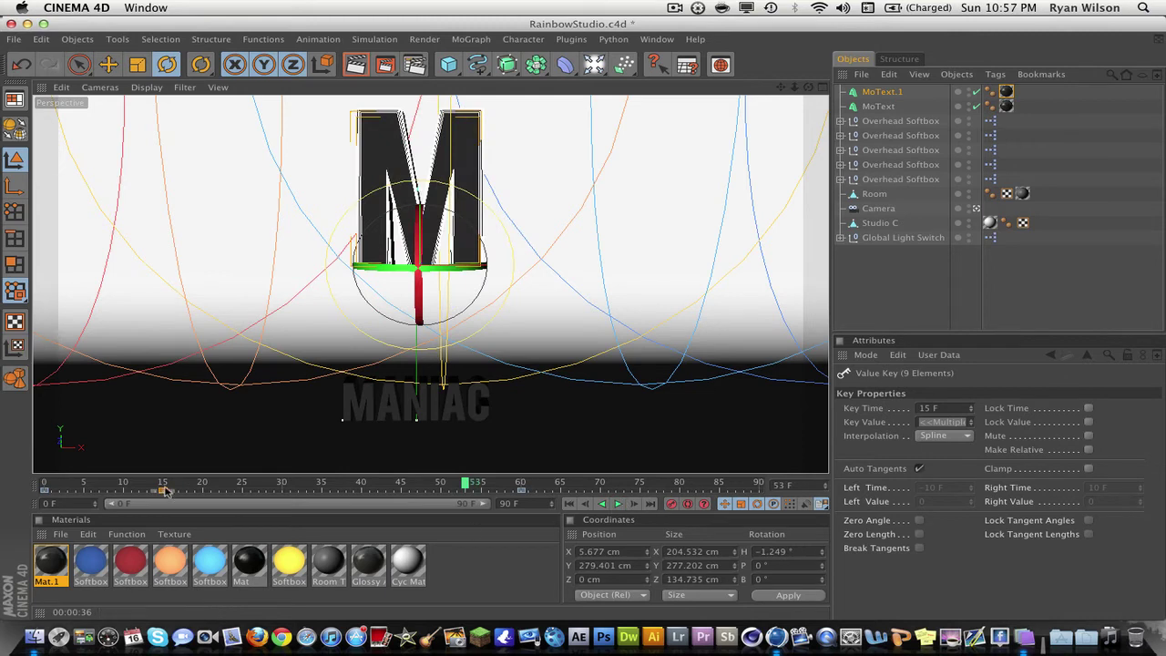
{"action": "left_click_drag", "start_coordinate": [165, 490], "coordinate": [130, 494]}
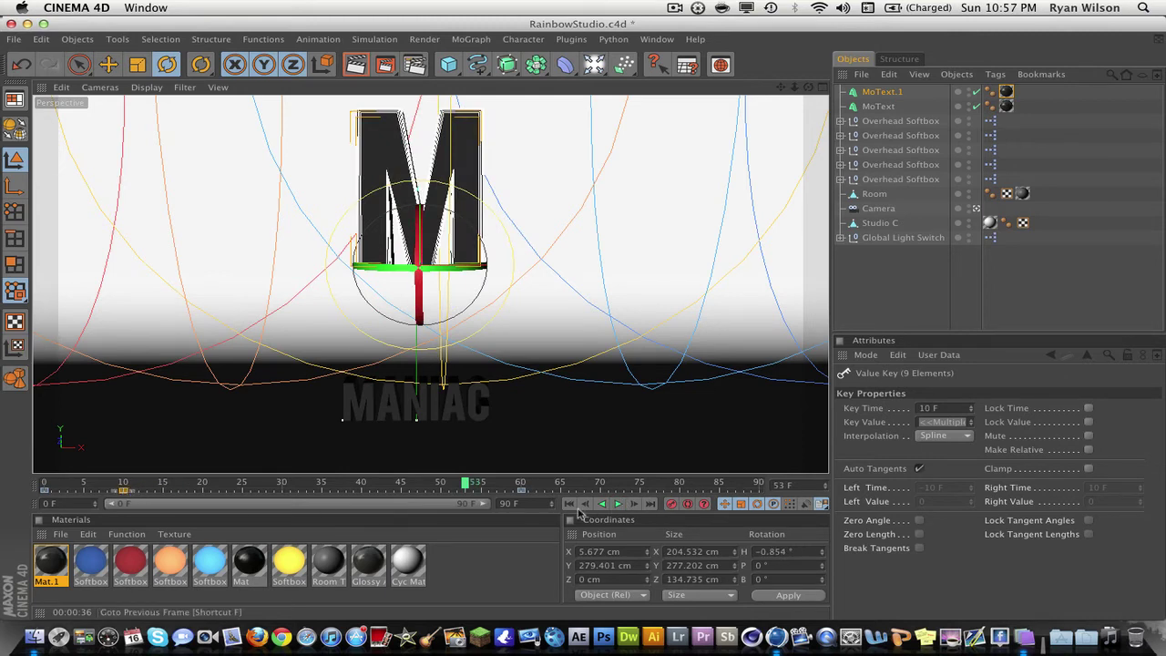
{"action": "left_click", "coordinate": [570, 504]}
{"action": "left_click", "coordinate": [617, 504]}
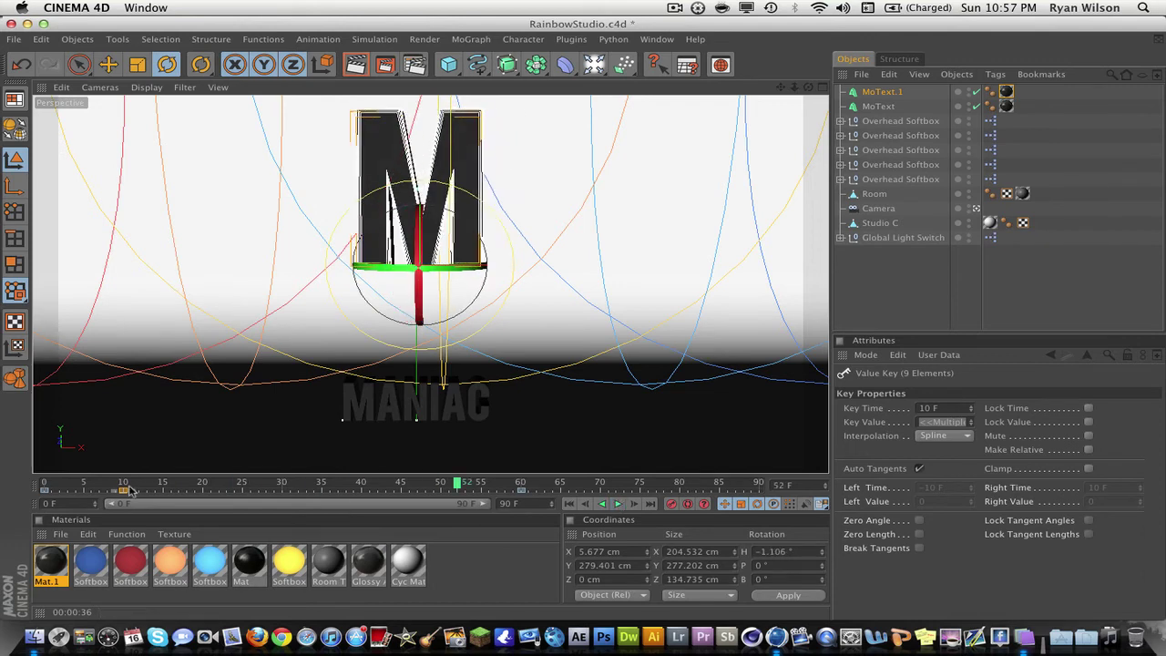
Step: Nudge the spin key to frame 9 and replay from the start
{"action": "left_click_drag", "start_coordinate": [124, 492], "coordinate": [115, 493]}
{"action": "left_click", "coordinate": [569, 504]}
{"action": "left_click", "coordinate": [618, 504]}
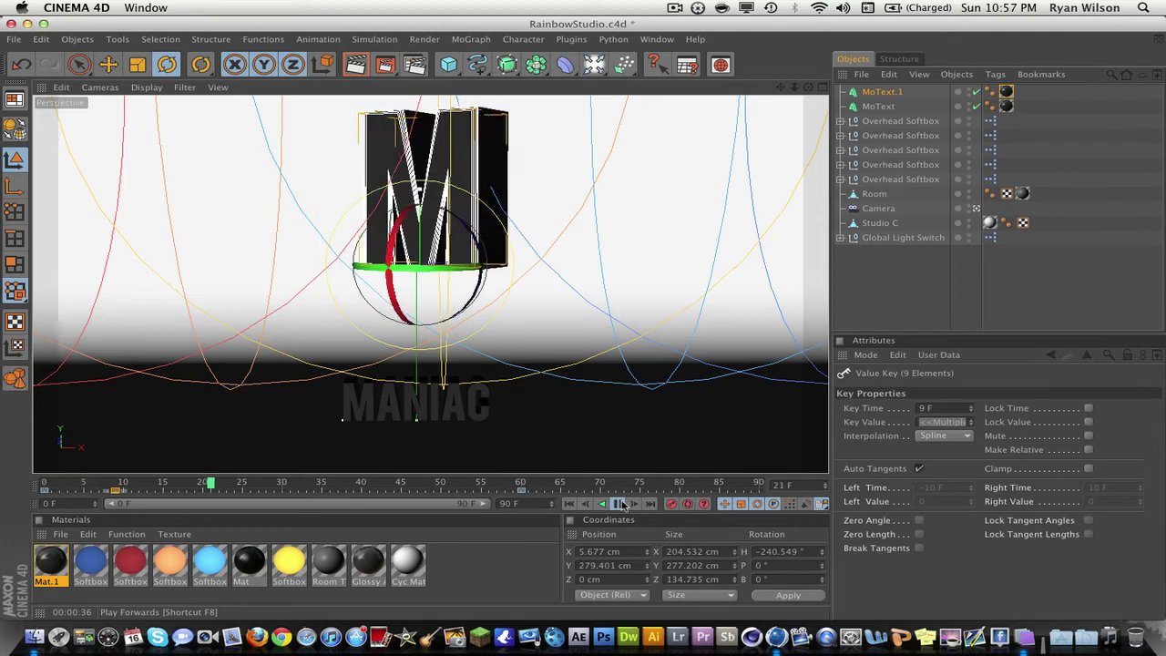
{"action": "left_click", "coordinate": [620, 504]}
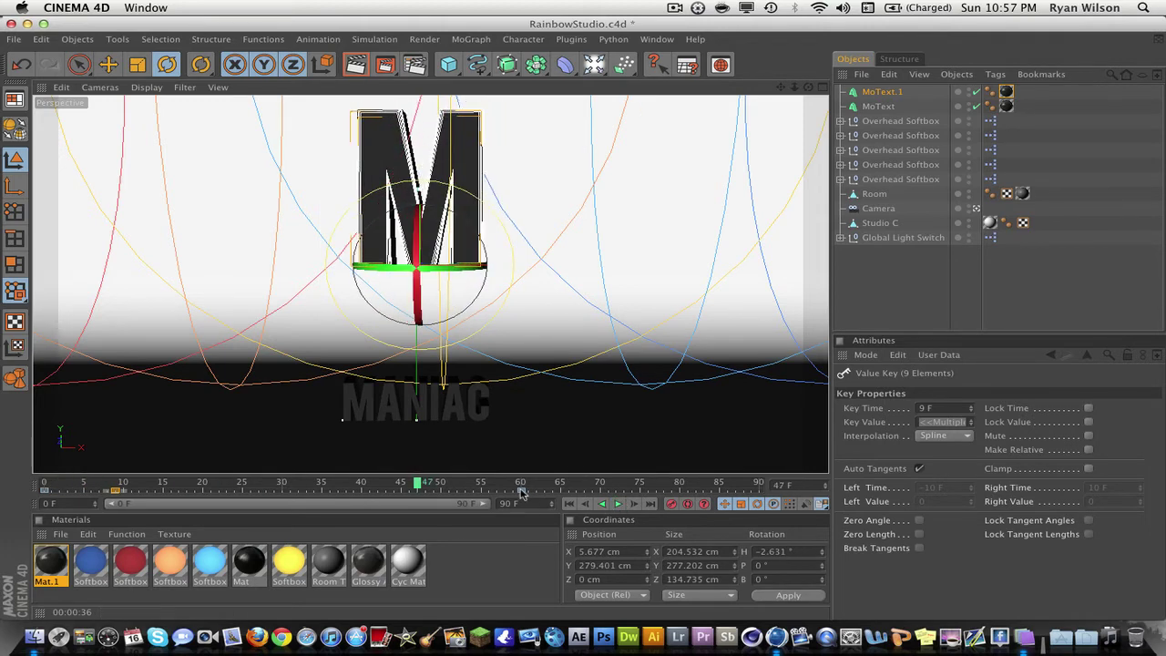
Step: Extend the preview range end to frame 90 and replay the spin
{"action": "left_click_drag", "start_coordinate": [524, 493], "coordinate": [758, 495]}
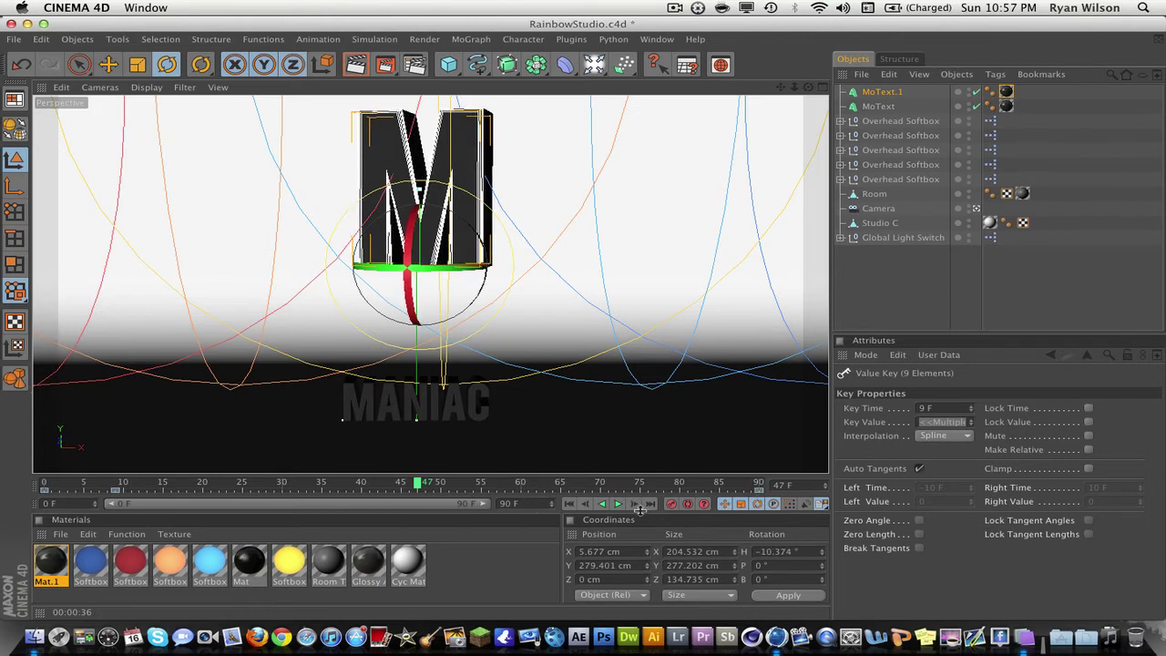
{"action": "left_click", "coordinate": [570, 504]}
{"action": "left_click", "coordinate": [618, 504]}
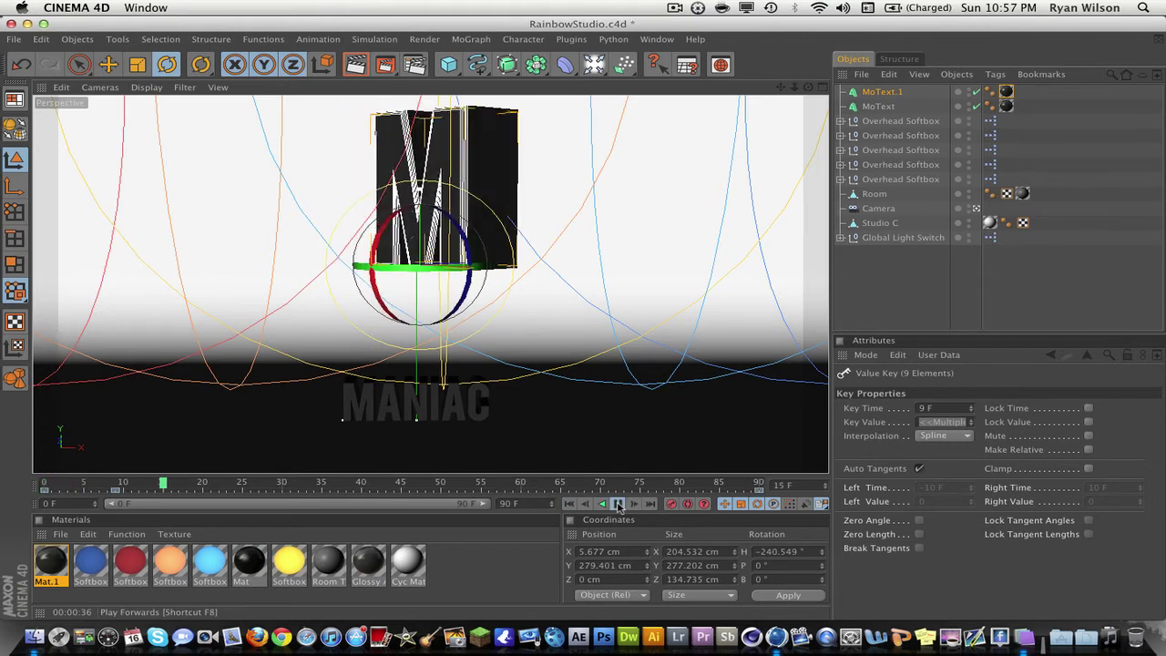
{"action": "left_click", "coordinate": [618, 504]}
Step: Settle the spin key at frame 8 and replay from the start
{"action": "left_click_drag", "start_coordinate": [116, 492], "coordinate": [107, 492]}
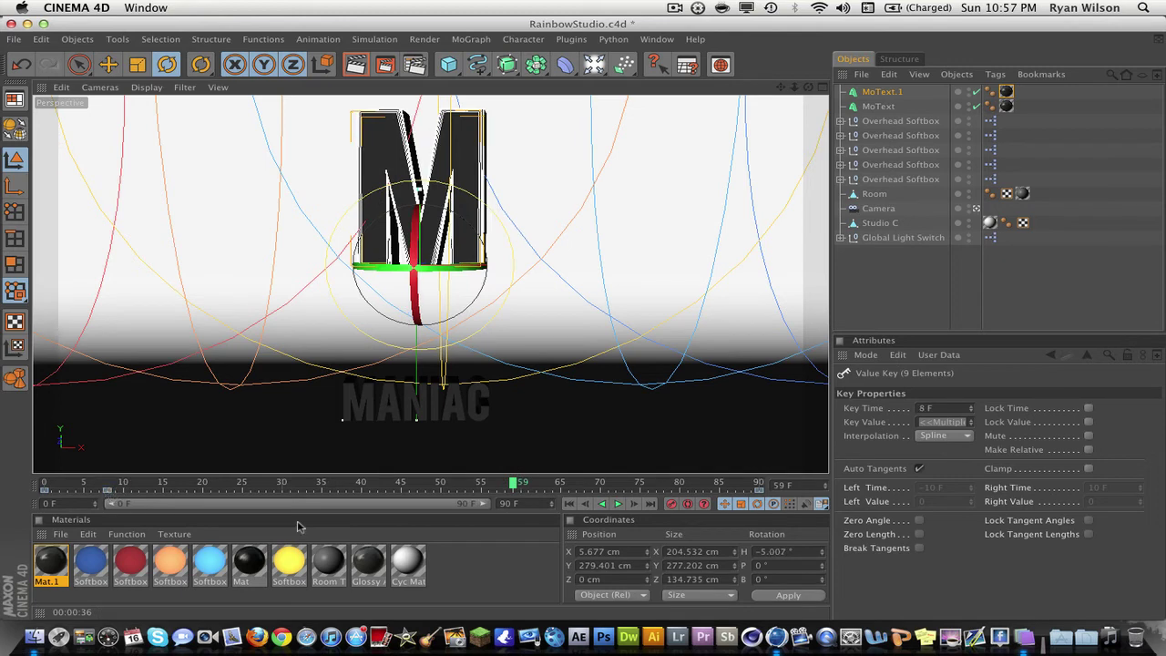
{"action": "left_click", "coordinate": [569, 505]}
{"action": "left_click", "coordinate": [618, 504]}
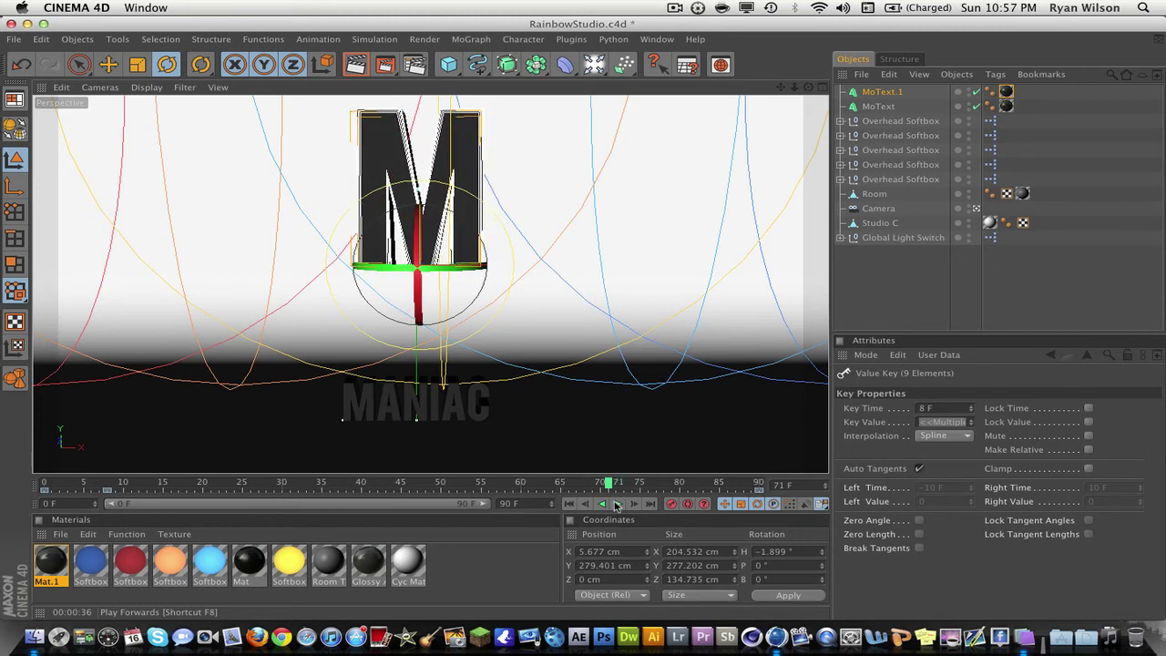
Step: Select the scene Camera, check the scene cameras list, and move to frame 10
{"action": "left_click", "coordinate": [862, 212]}
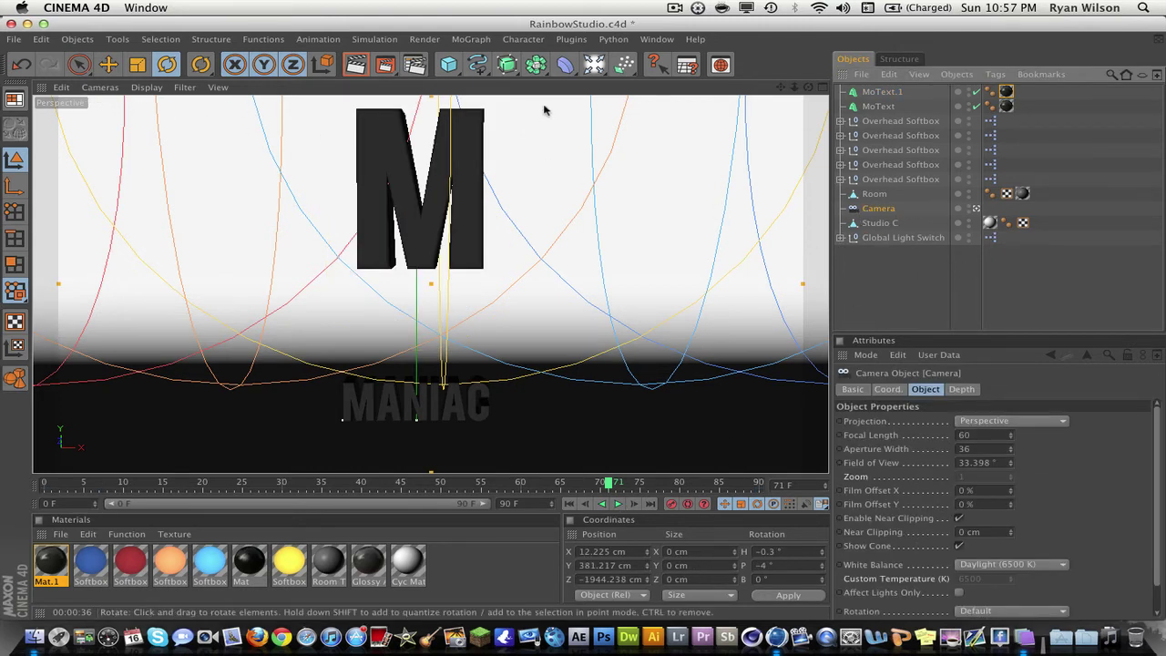
{"action": "left_click", "coordinate": [591, 69]}
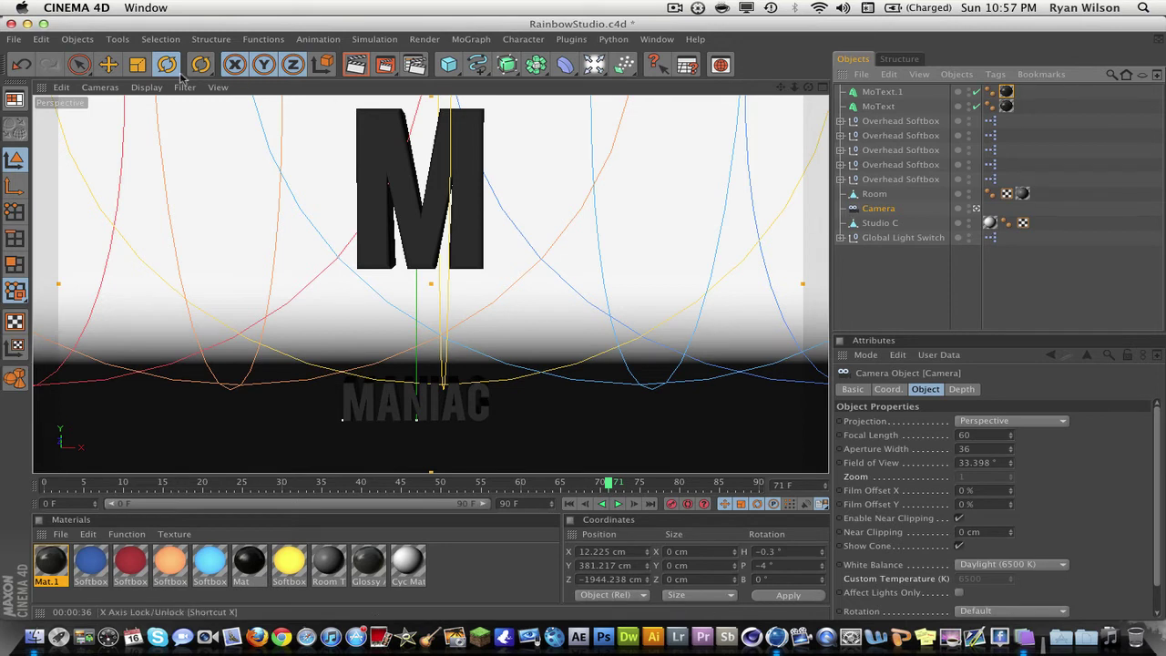
{"action": "left_click", "coordinate": [100, 86]}
{"action": "mouse_move", "coordinate": [121, 110]}
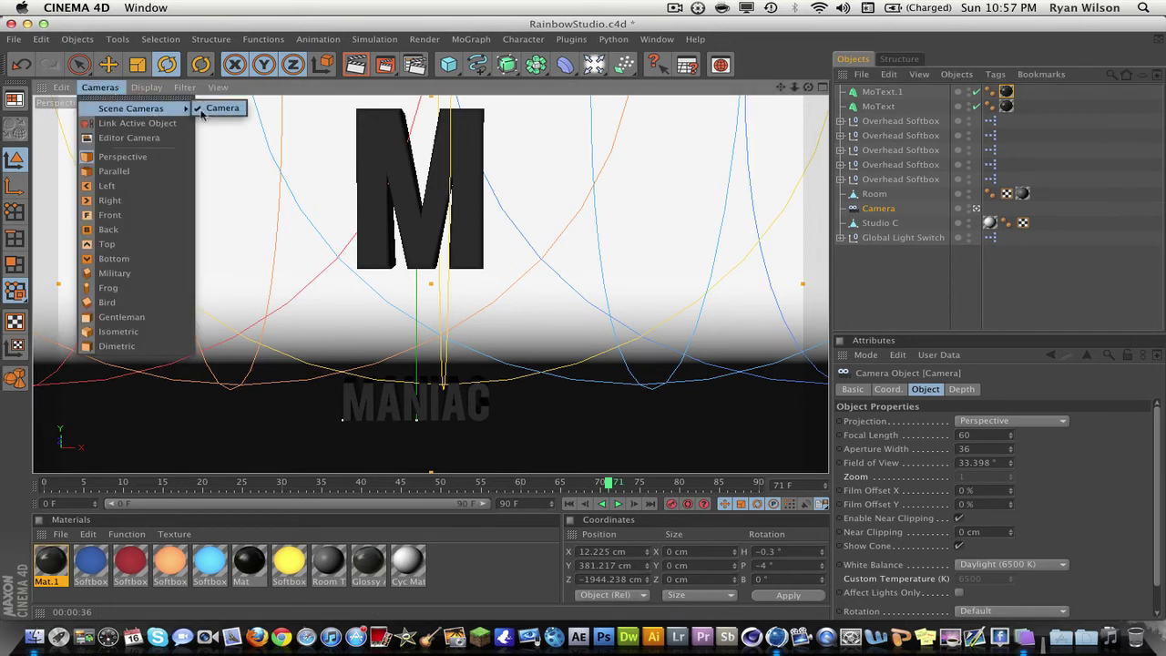
{"action": "left_click", "coordinate": [870, 212]}
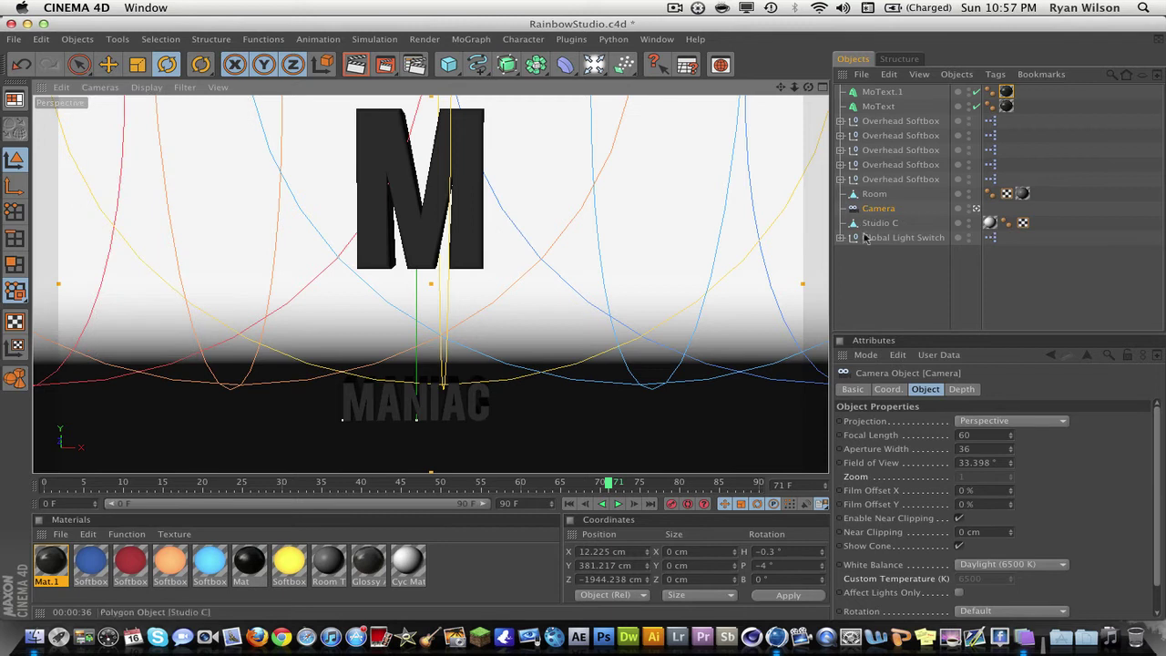
{"action": "left_click", "coordinate": [880, 214]}
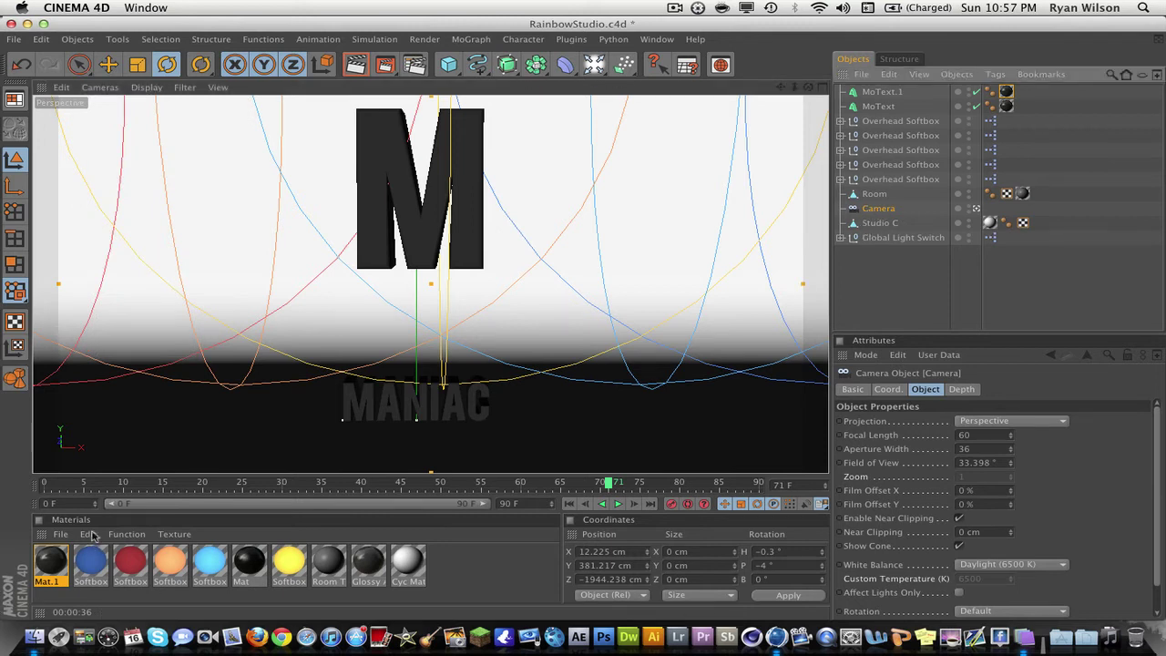
{"action": "left_click", "coordinate": [125, 486]}
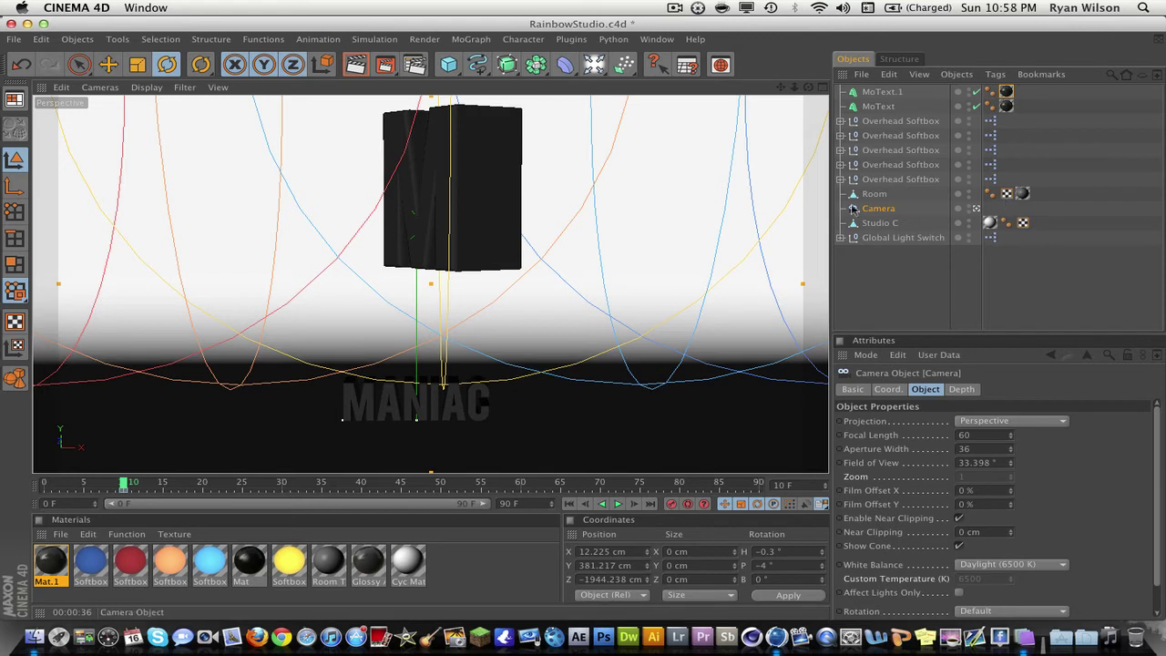
Step: At frame 0, dolly the camera in past the M to Z −111.242 cm
{"action": "left_click", "coordinate": [43, 484]}
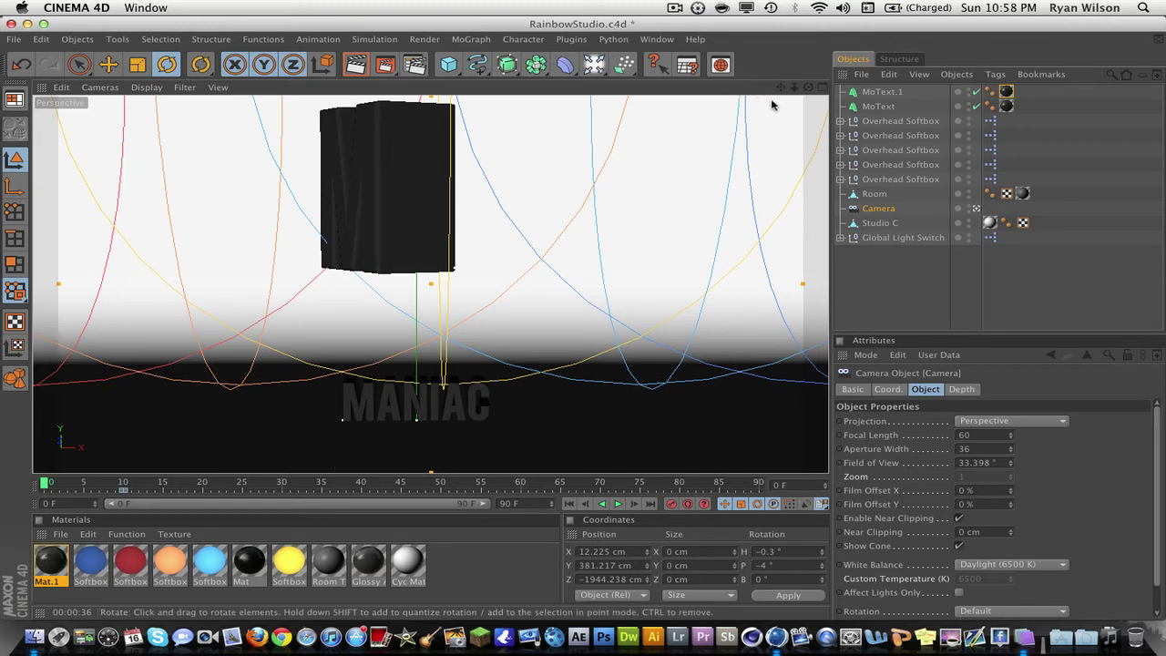
{"action": "mouse_move", "coordinate": [793, 87]}
{"action": "left_mouse_down"}
{"action": "mouse_move", "coordinate": [795, 98]}
{"action": "mouse_move", "coordinate": [781, 85]}
{"action": "mouse_move", "coordinate": [796, 89]}
{"action": "left_mouse_up"}
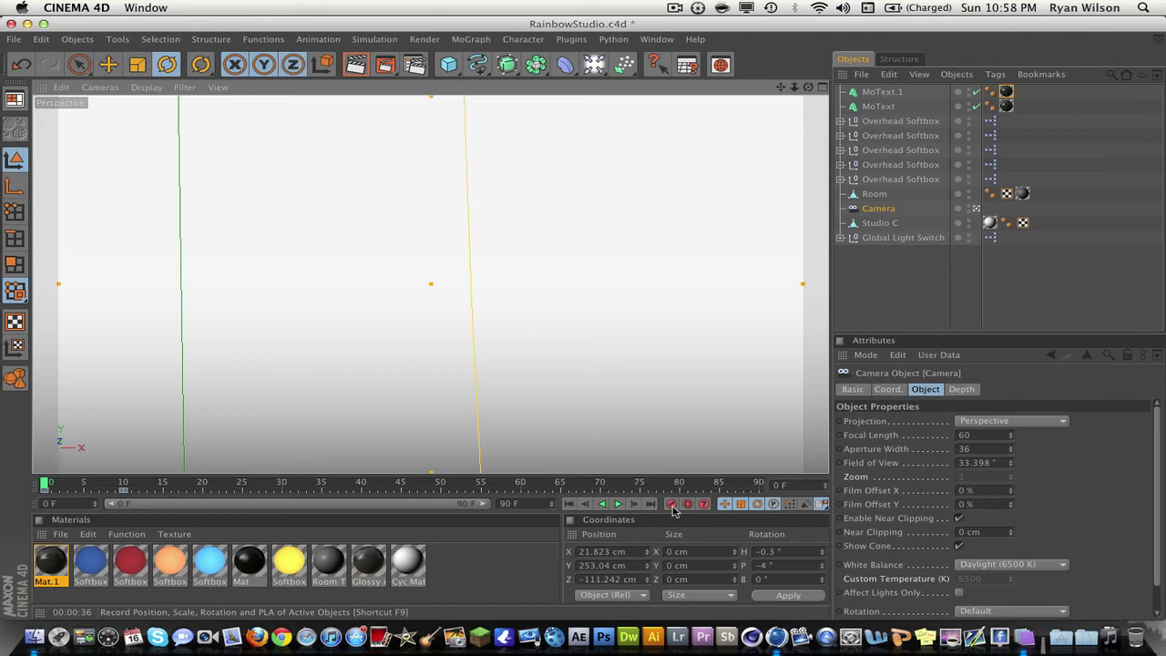
Step: Play and scrub the timeline to watch the camera pull back from close-up by frame 13
{"action": "left_click", "coordinate": [618, 505]}
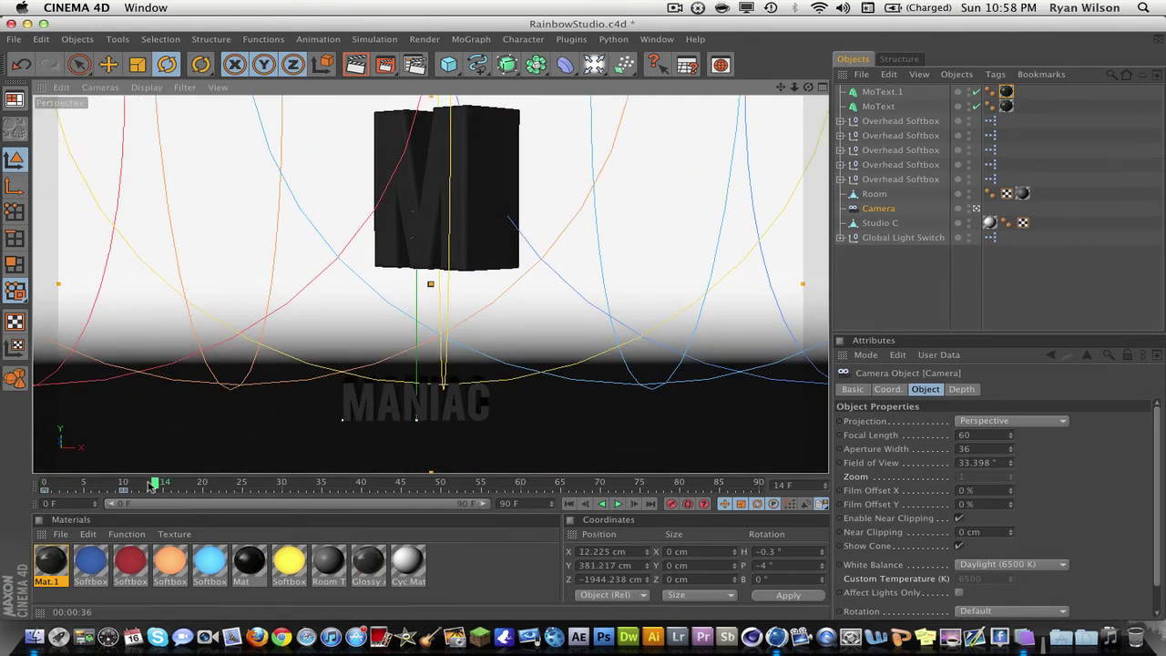
{"action": "left_click", "coordinate": [154, 484]}
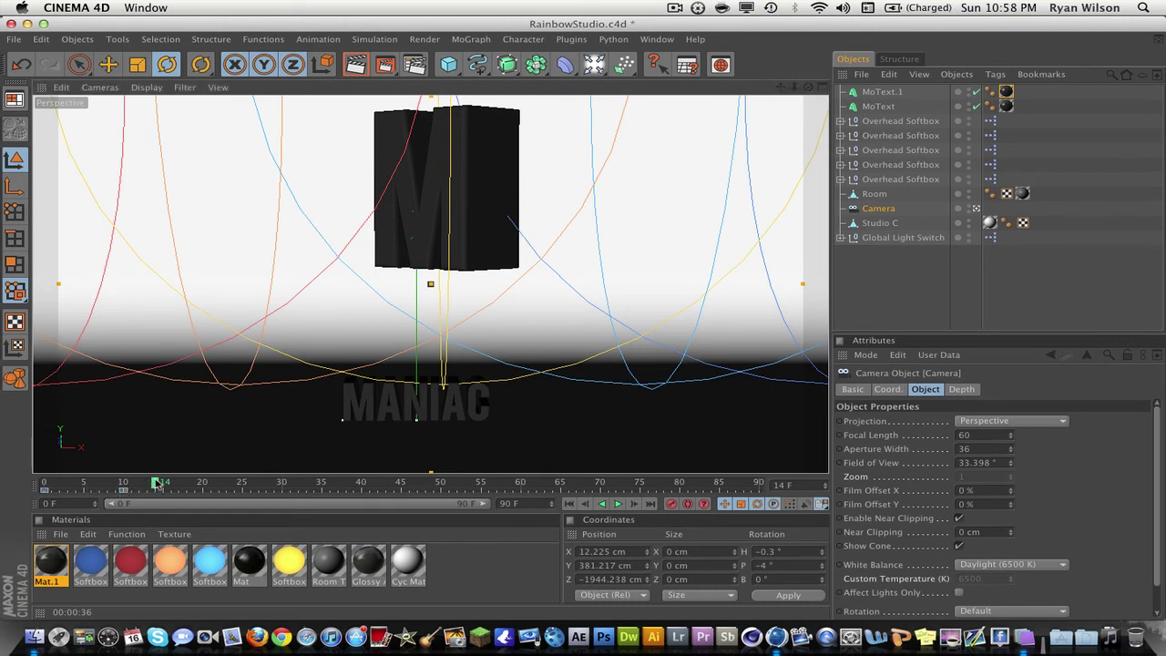
{"action": "left_click_drag", "start_coordinate": [156, 484], "coordinate": [204, 496]}
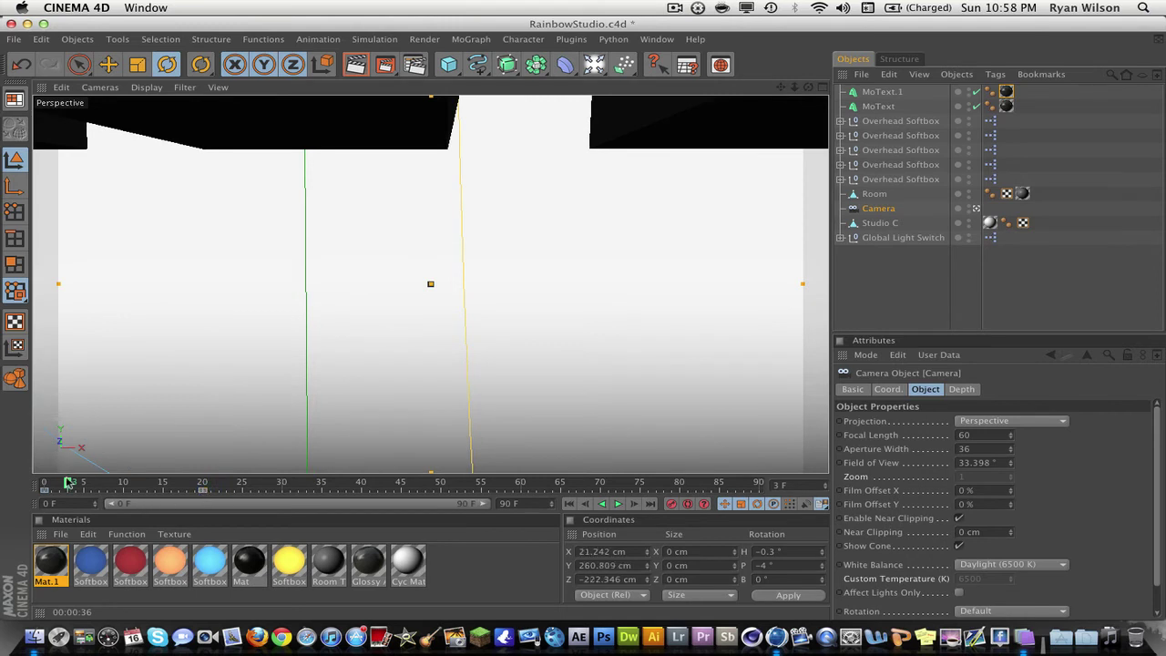
{"action": "left_click_drag", "start_coordinate": [69, 486], "coordinate": [58, 485]}
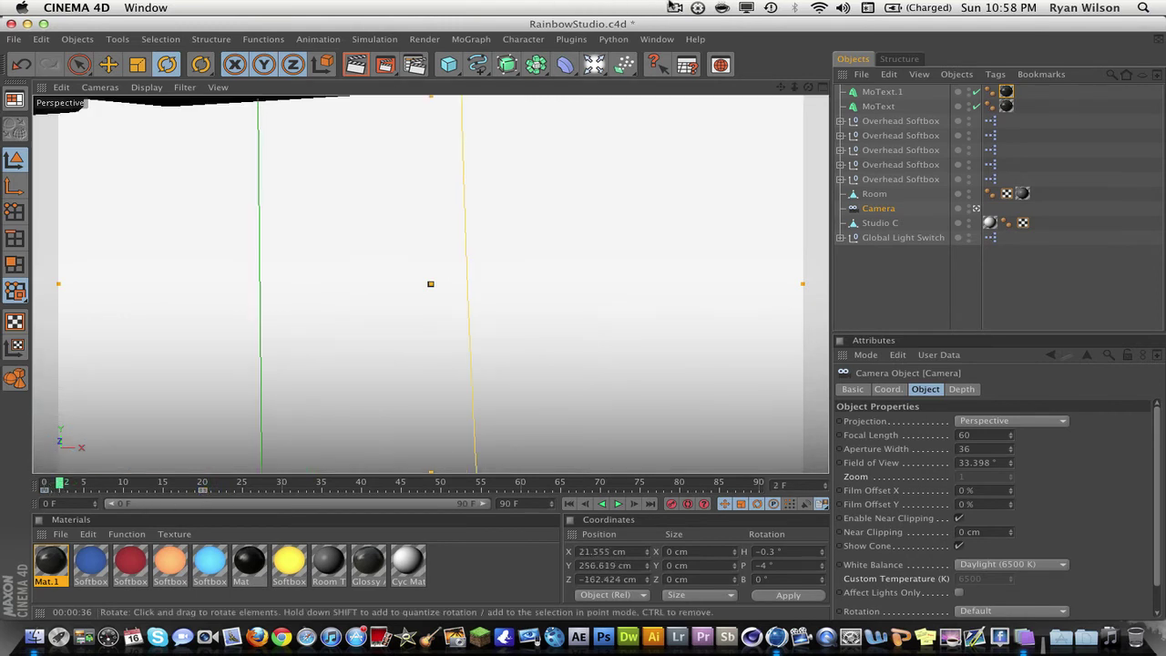
{"action": "left_click", "coordinate": [673, 8]}
{"action": "left_click", "coordinate": [623, 15]}
{"action": "left_click_drag", "start_coordinate": [59, 486], "coordinate": [43, 485]}
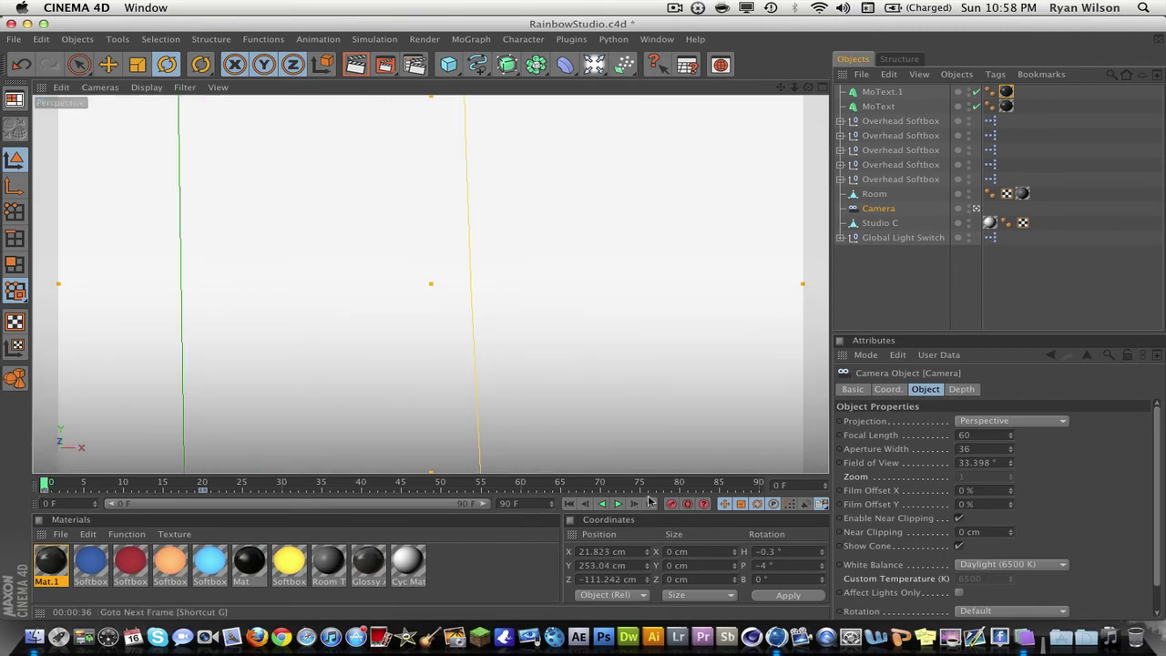
{"action": "left_click", "coordinate": [617, 504]}
{"action": "left_click", "coordinate": [616, 505]}
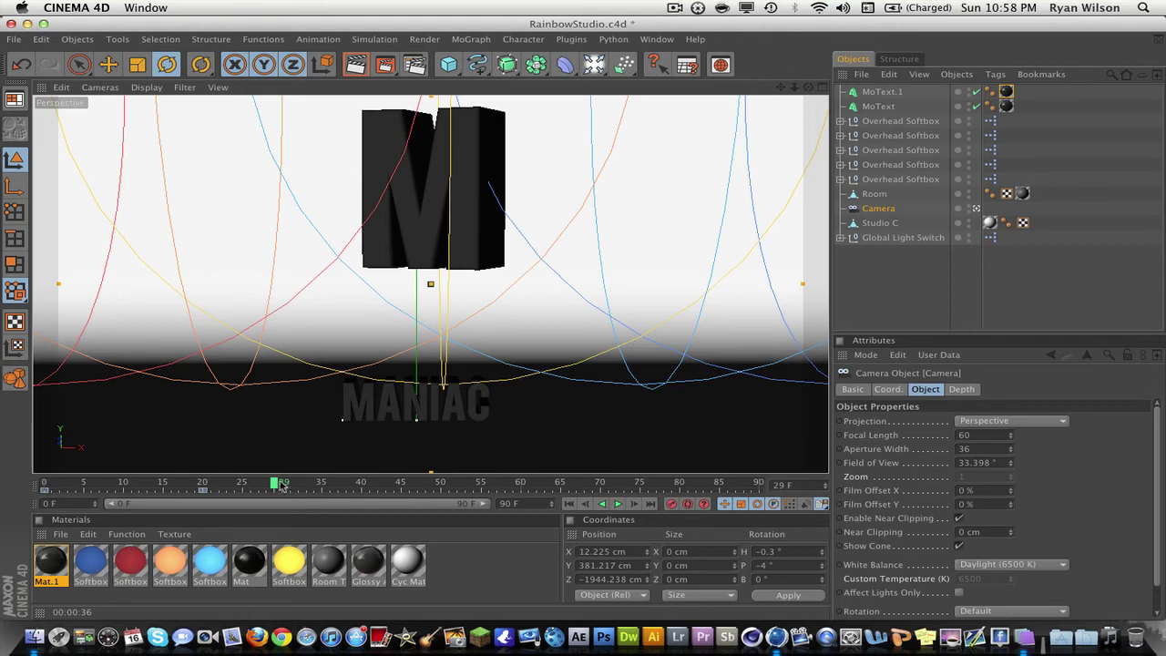
{"action": "left_click_drag", "start_coordinate": [275, 484], "coordinate": [154, 502]}
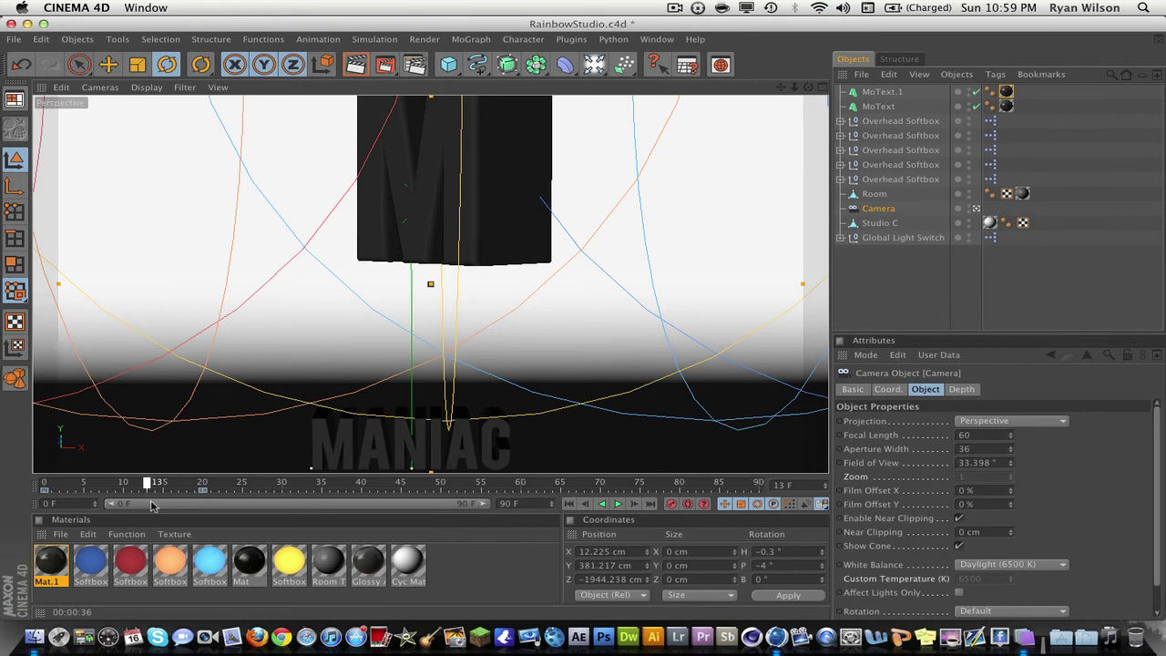
Step: At frame 13, dolly the camera back to Z −2025.524 cm and record a camera keyframe
{"action": "left_click_drag", "start_coordinate": [159, 507], "coordinate": [163, 509]}
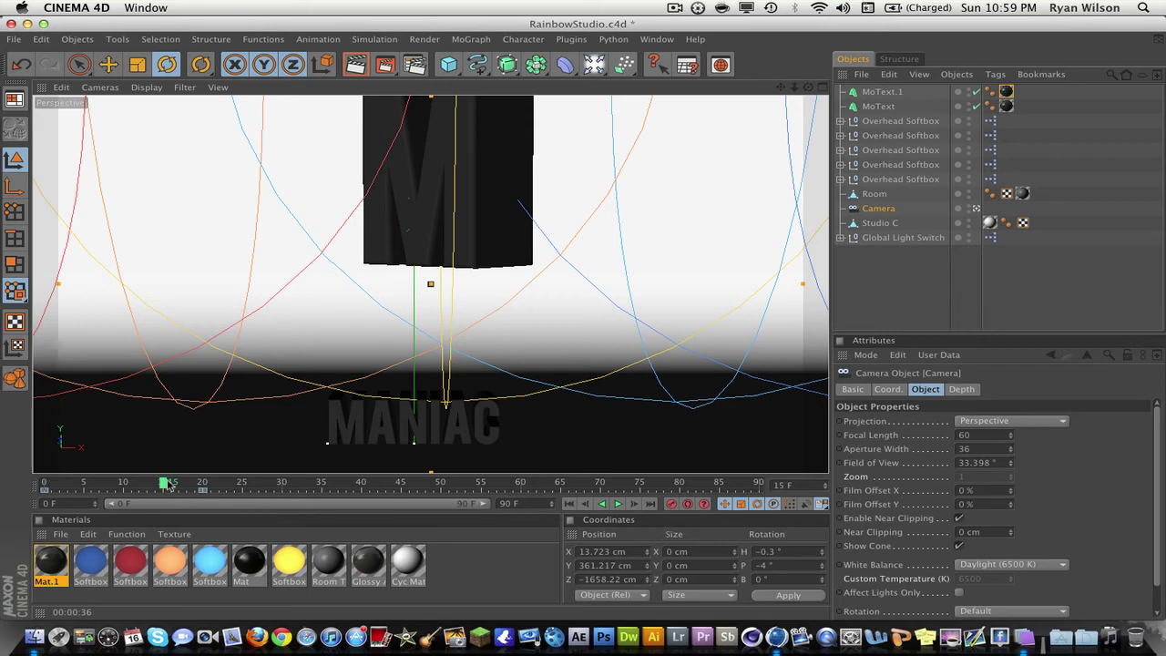
{"action": "left_click_drag", "start_coordinate": [167, 483], "coordinate": [205, 493]}
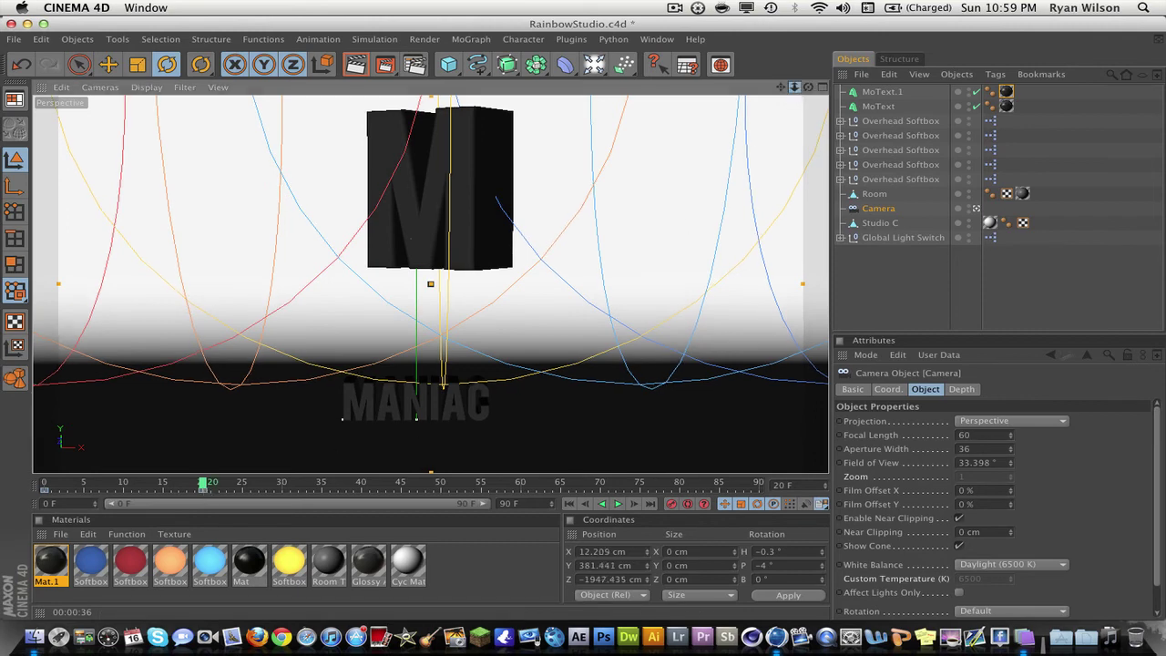
{"action": "left_click_drag", "start_coordinate": [794, 86], "coordinate": [793, 96]}
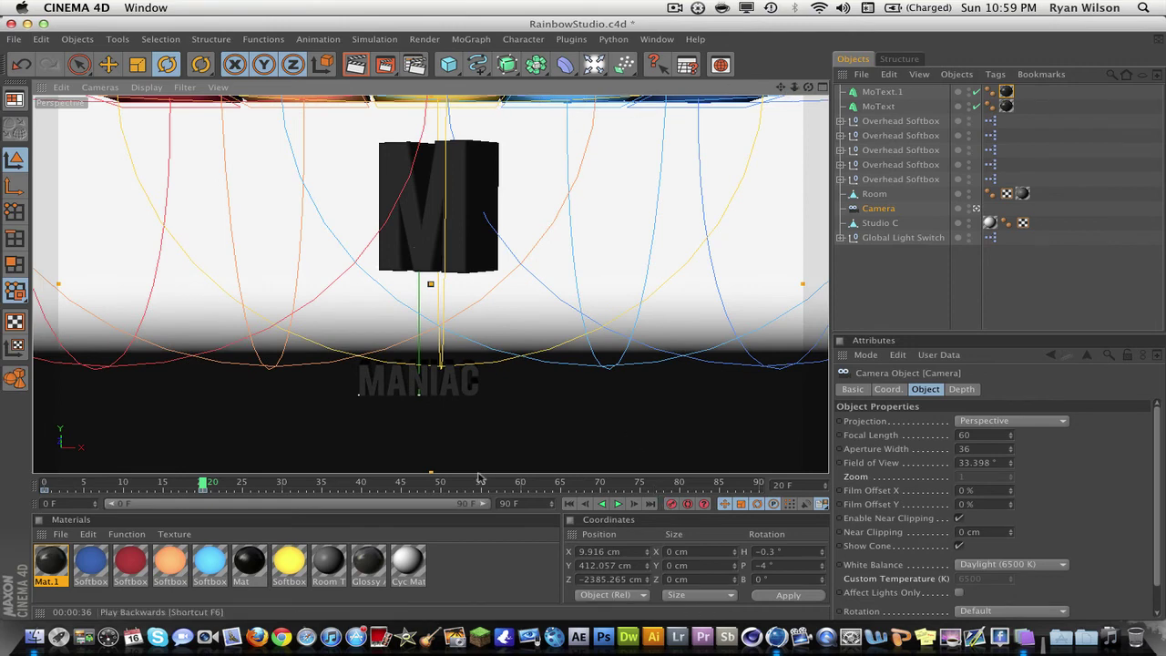
{"action": "left_click_drag", "start_coordinate": [202, 484], "coordinate": [146, 483]}
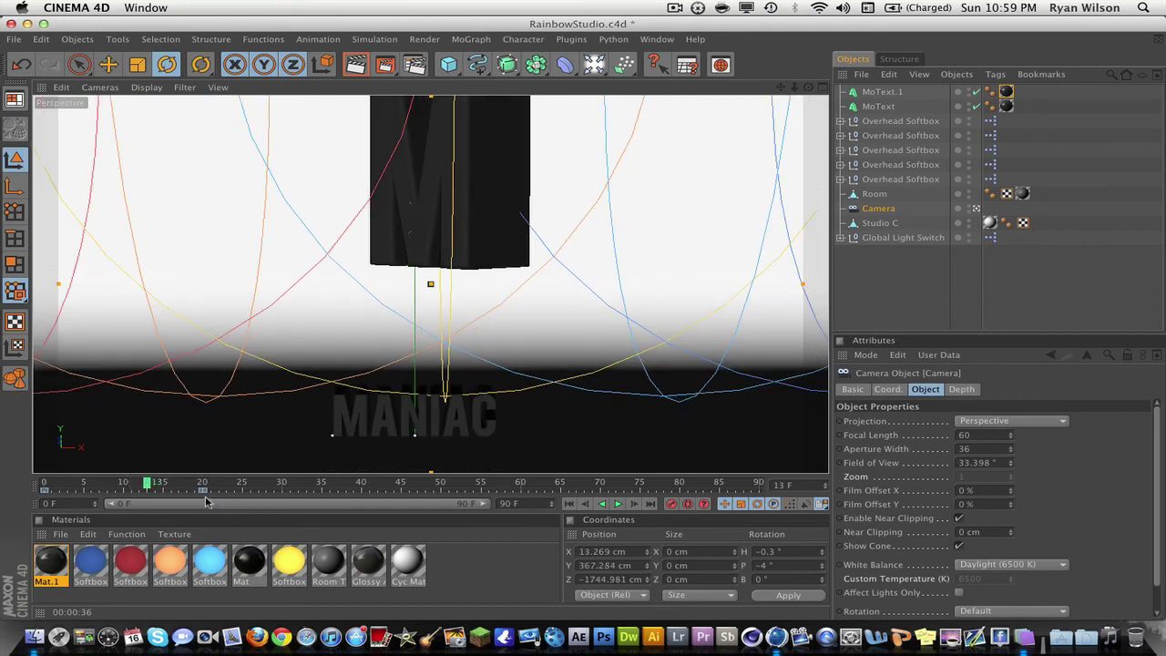
{"action": "left_click", "coordinate": [671, 505]}
Step: Rewind and replay the camera intro several times, finally stopping at frame 47
{"action": "left_click", "coordinate": [569, 504]}
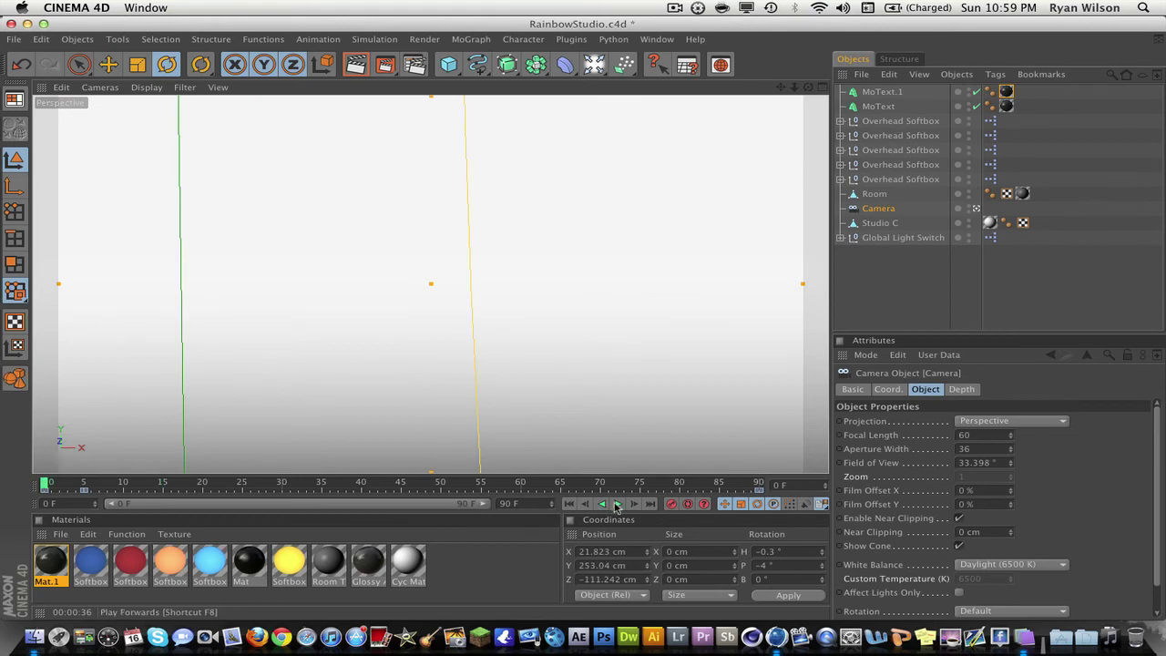
{"action": "left_click", "coordinate": [617, 504]}
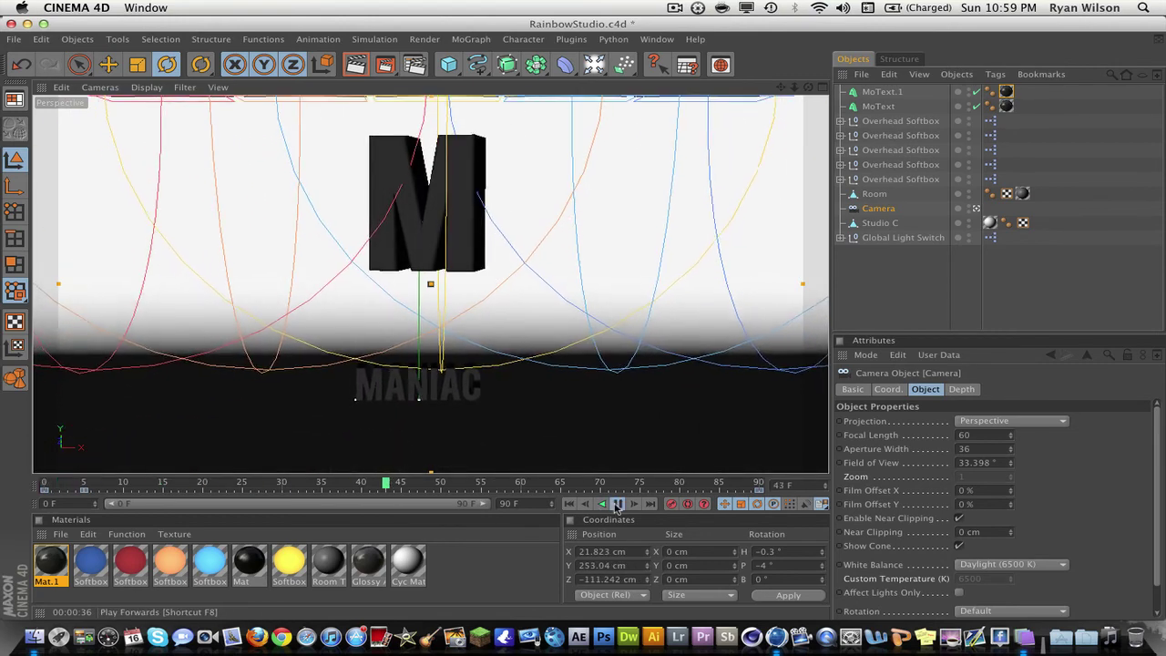
{"action": "left_click", "coordinate": [617, 504]}
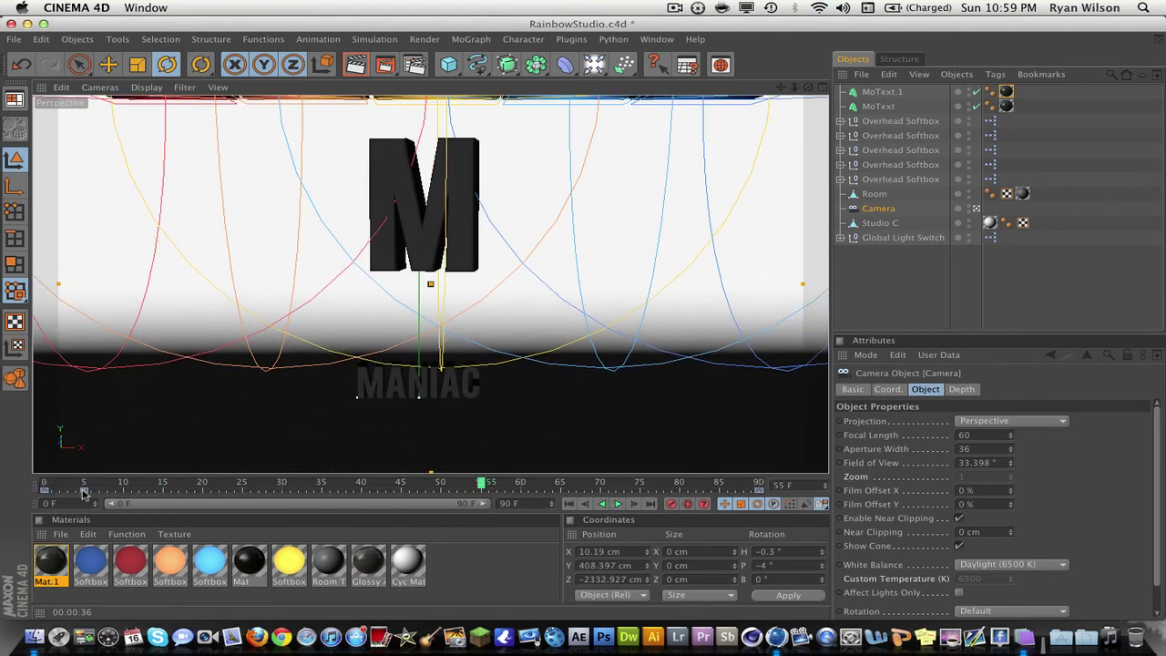
{"action": "left_click", "coordinate": [574, 503]}
{"action": "left_click", "coordinate": [617, 504]}
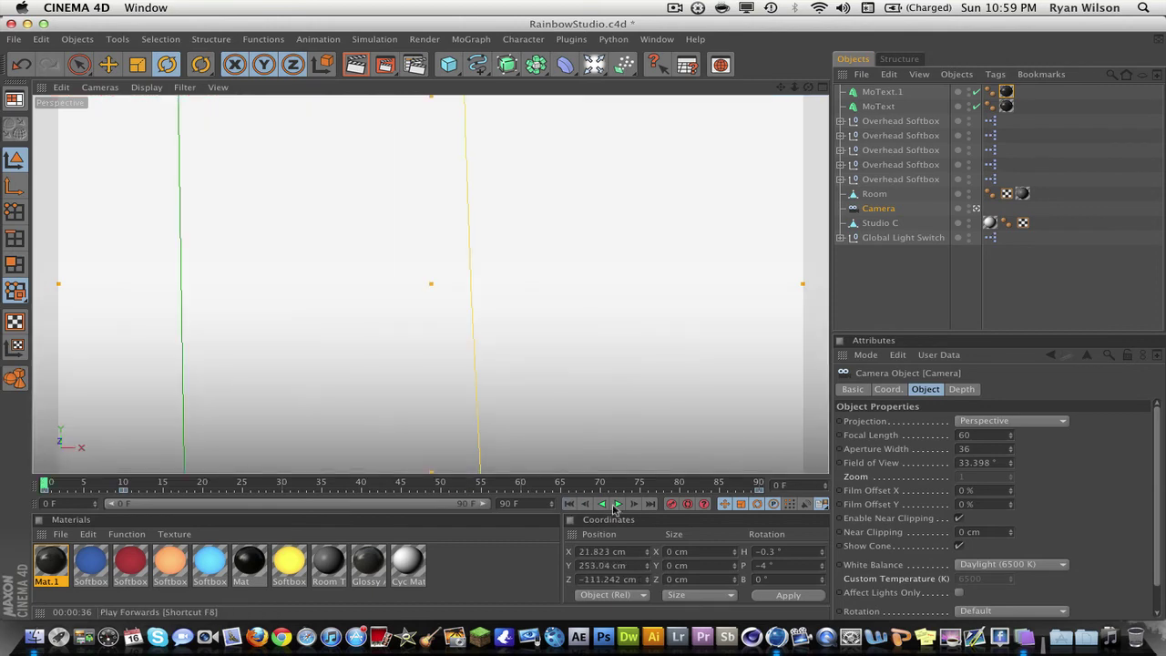
{"action": "left_click", "coordinate": [617, 504]}
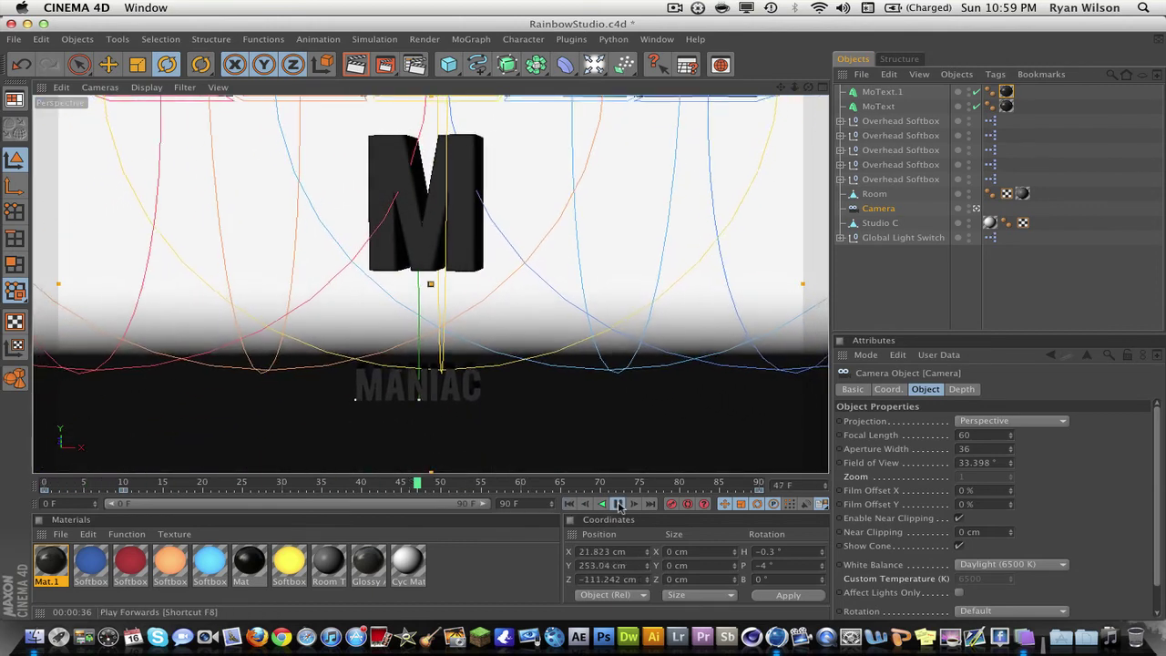
{"action": "left_click", "coordinate": [619, 506]}
{"action": "left_click", "coordinate": [570, 504]}
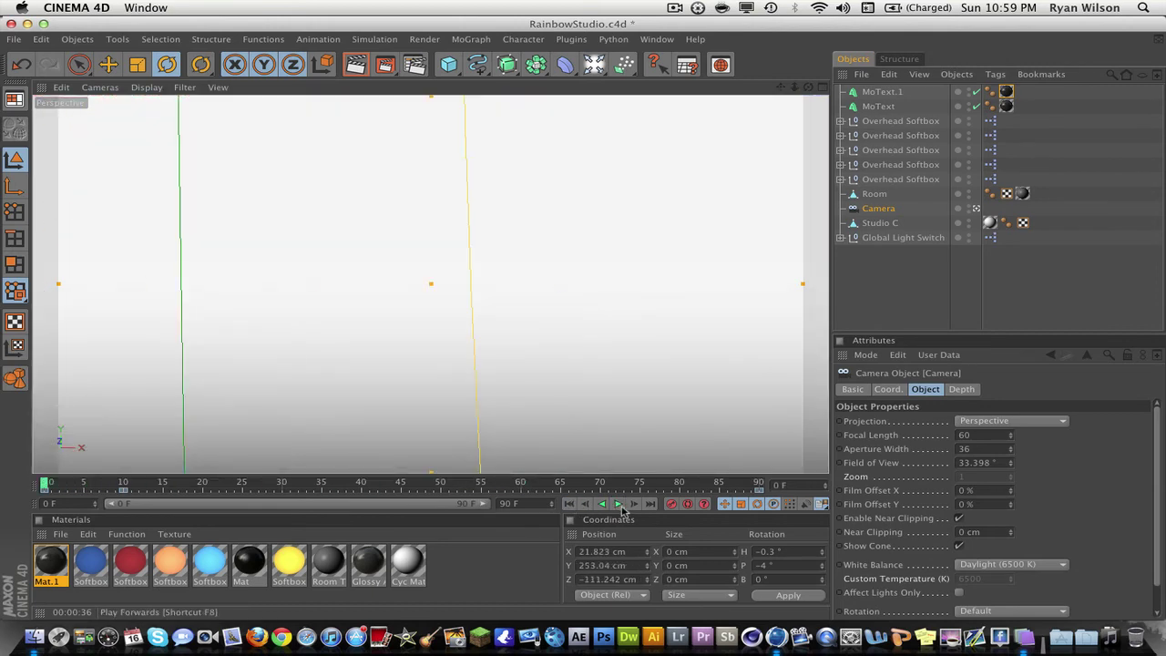
{"action": "left_click", "coordinate": [619, 505]}
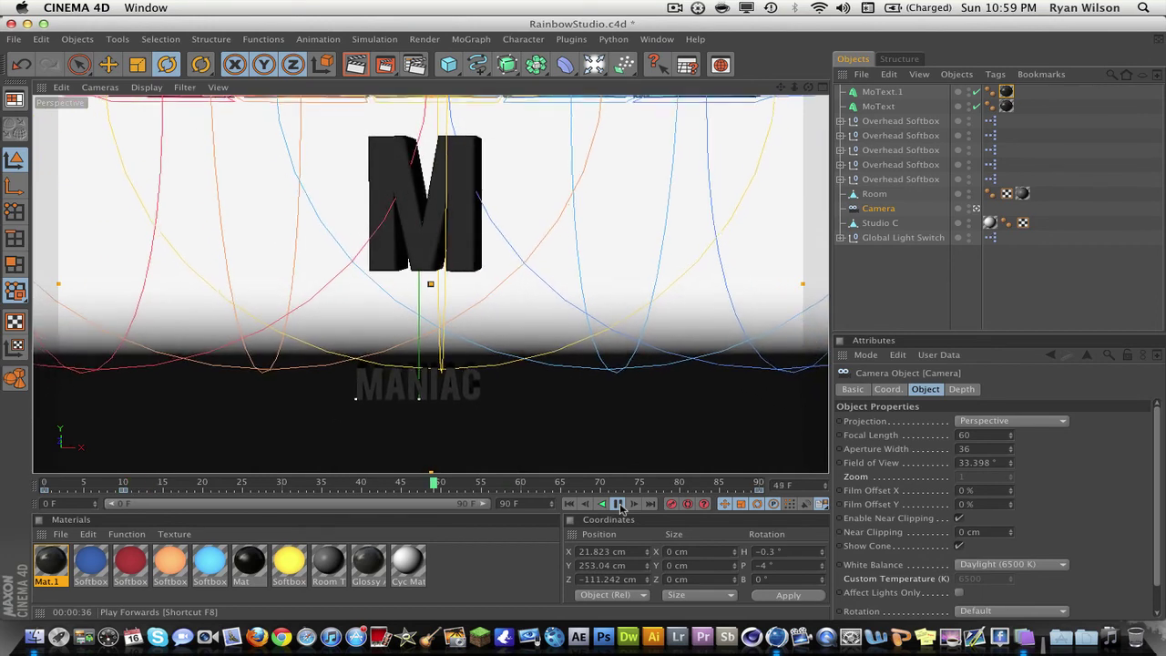
{"action": "left_click", "coordinate": [620, 506]}
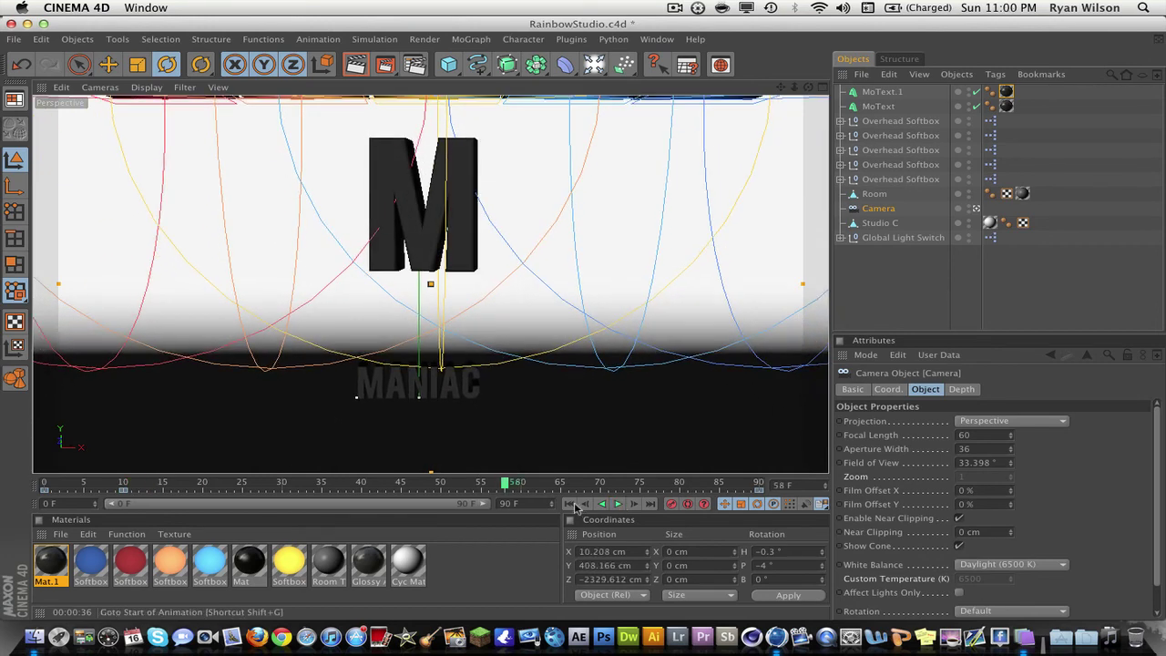
{"action": "left_click", "coordinate": [606, 505]}
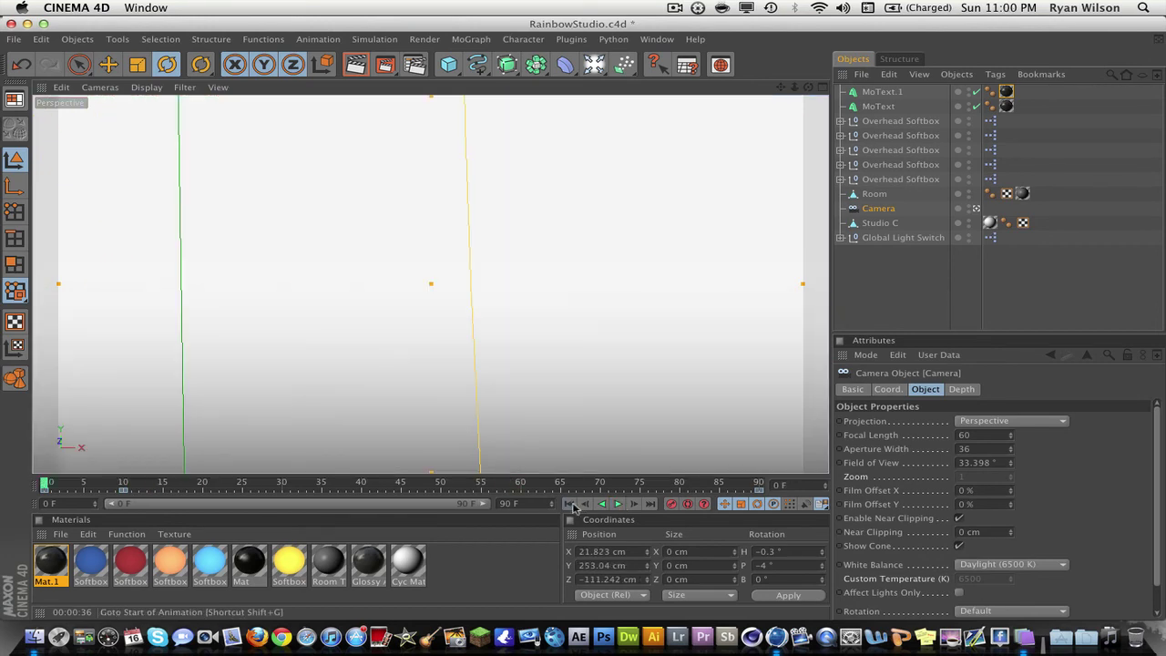
{"action": "left_click", "coordinate": [618, 505]}
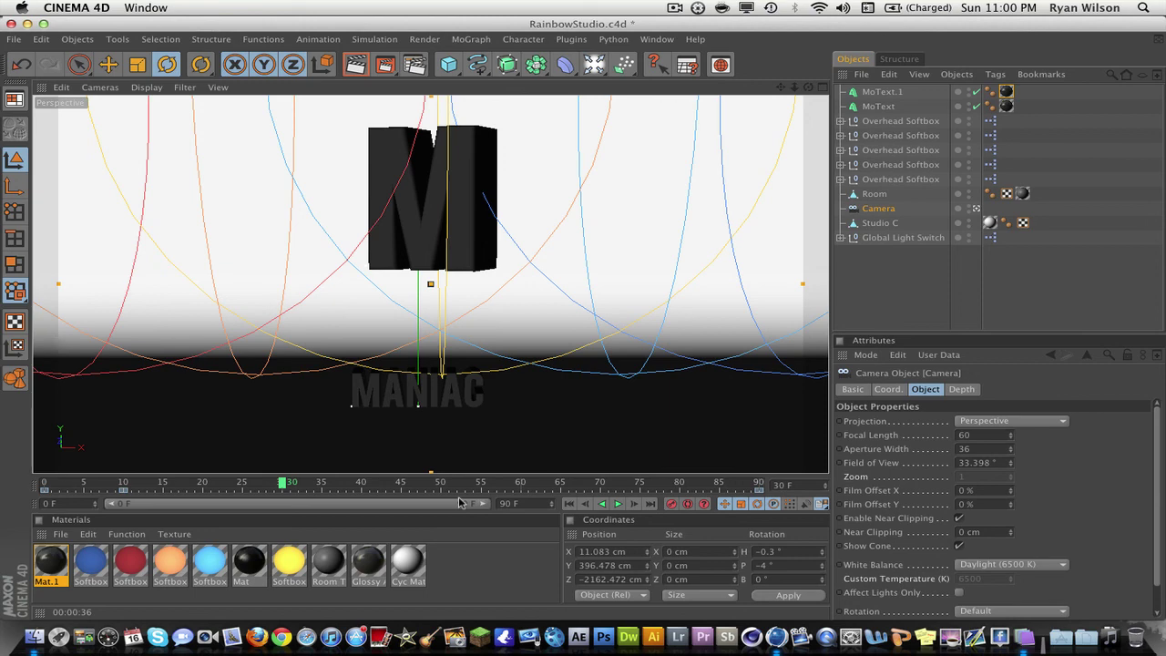
{"action": "left_click", "coordinate": [570, 504]}
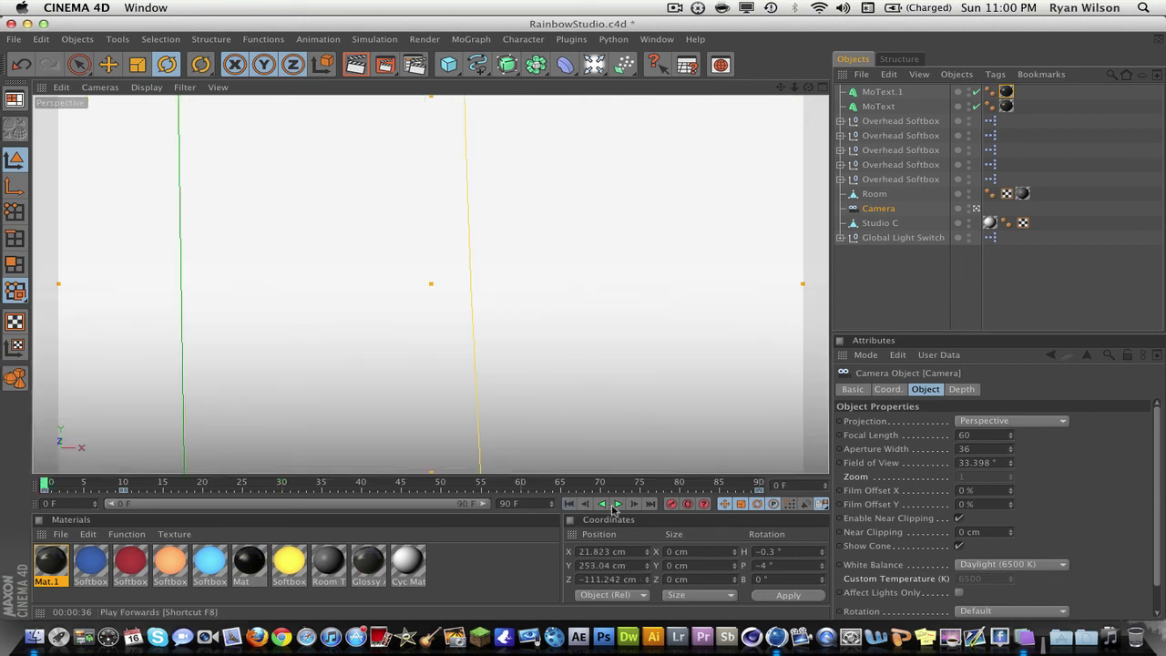
{"action": "left_click", "coordinate": [618, 504]}
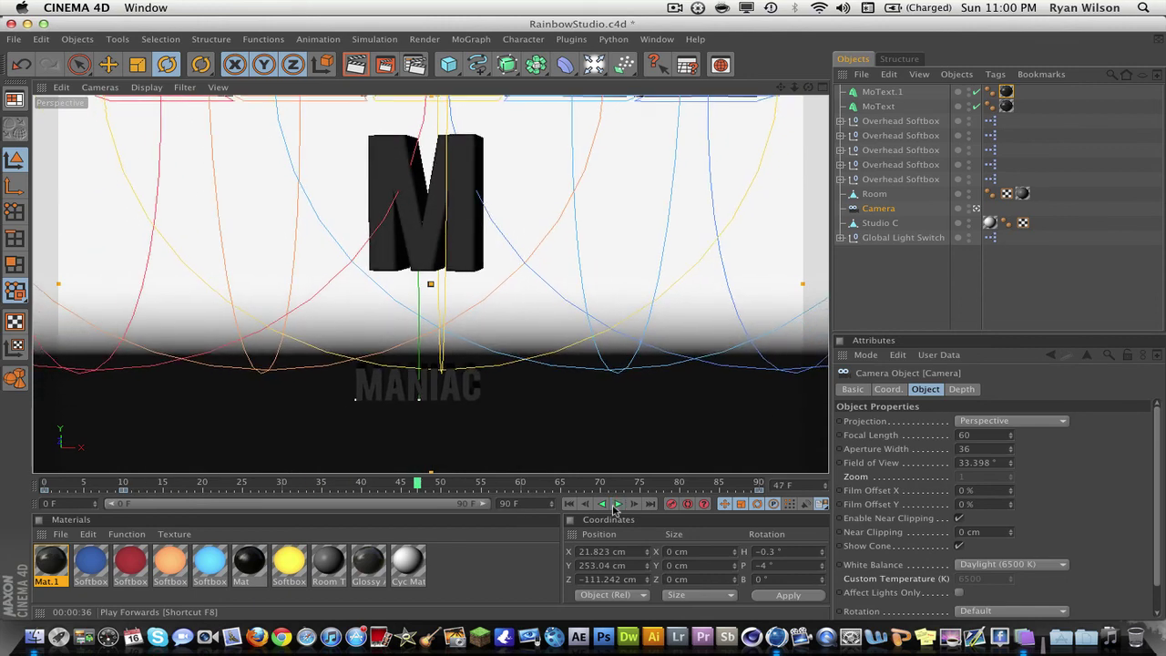
{"action": "left_click", "coordinate": [617, 504]}
{"action": "left_click", "coordinate": [674, 9]}
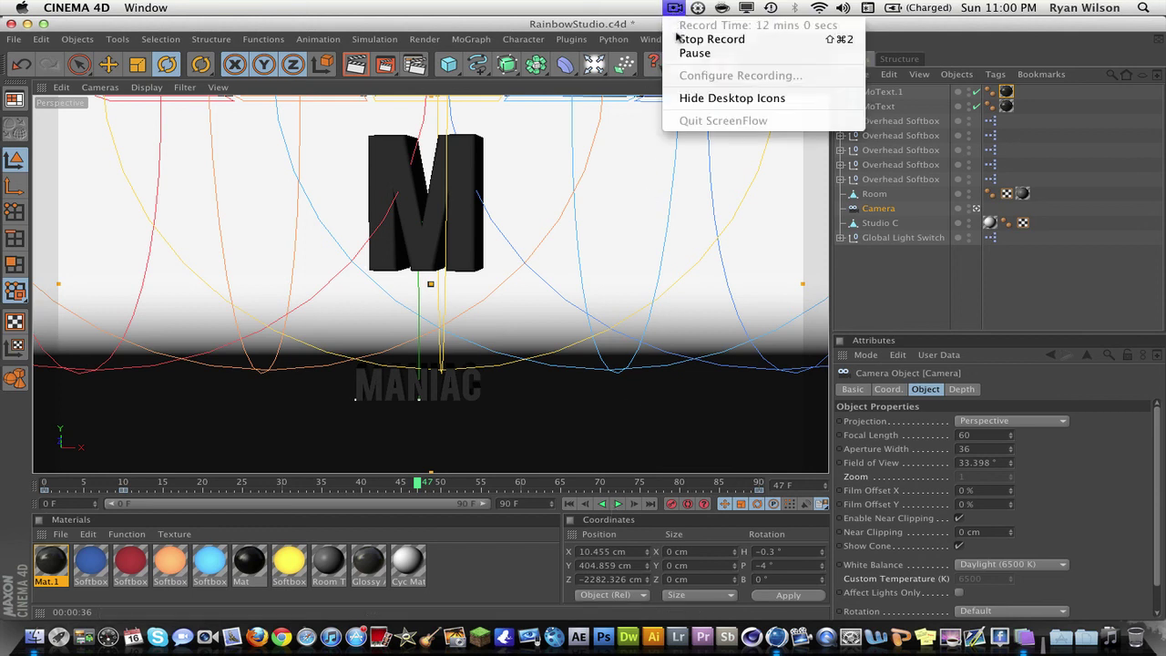